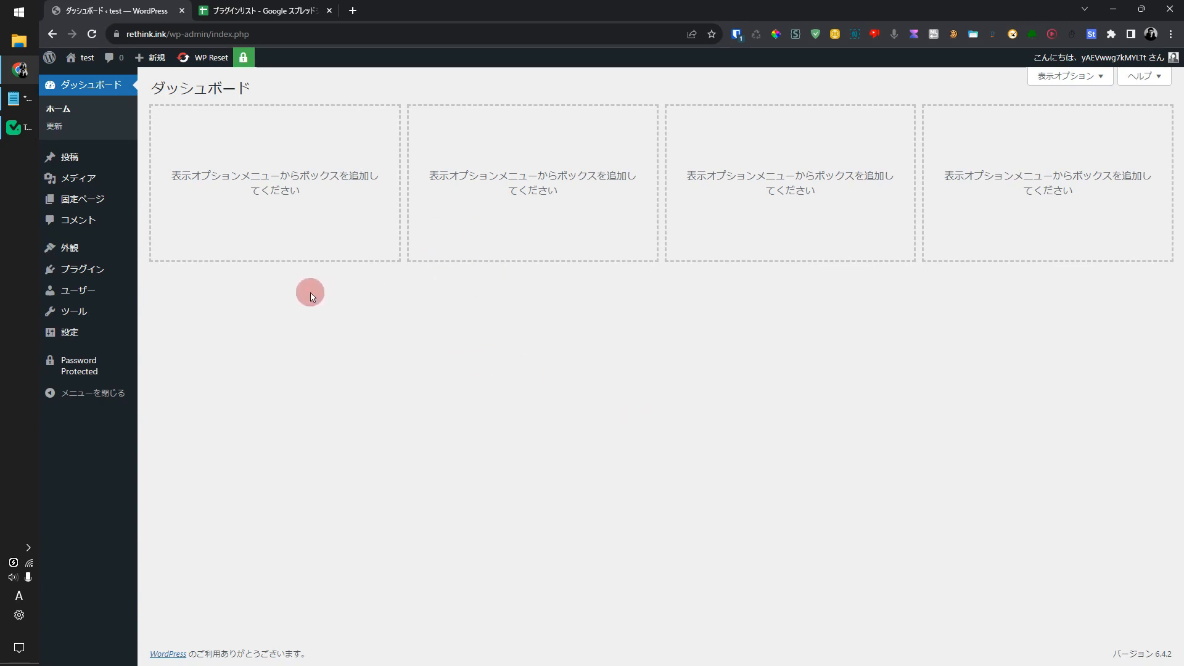
# - Open WordPress's add-new-plugin page (プラグインを追加) and copy its URL
pyautogui.click(123, 269)
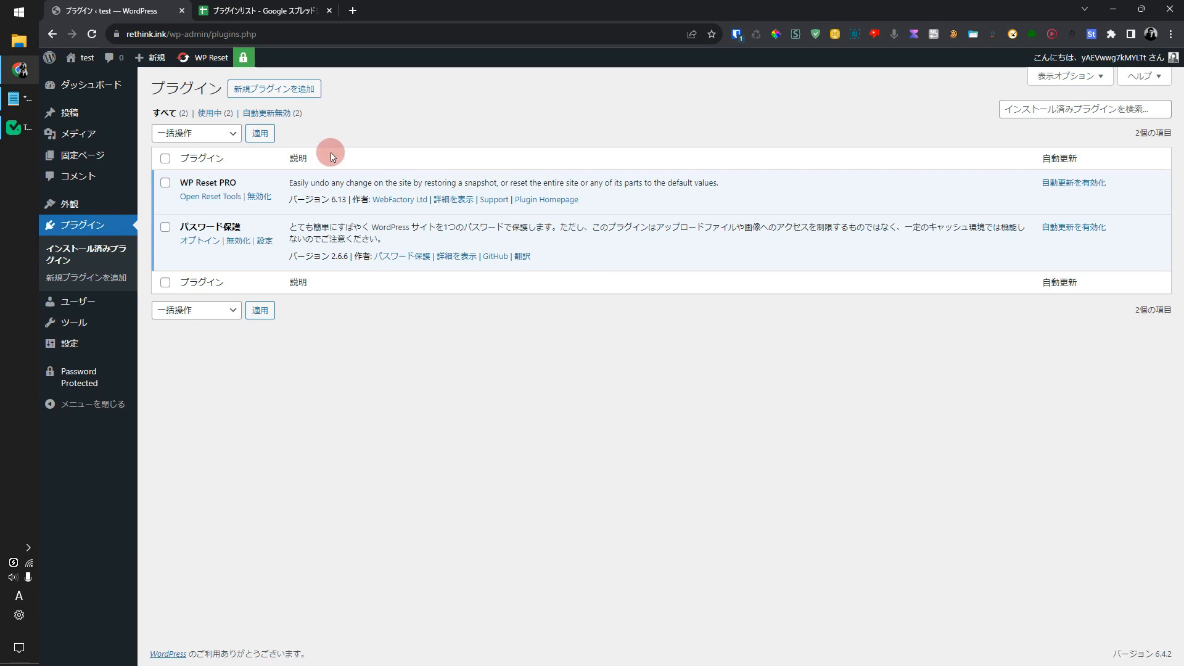
pyautogui.click(17, 128)
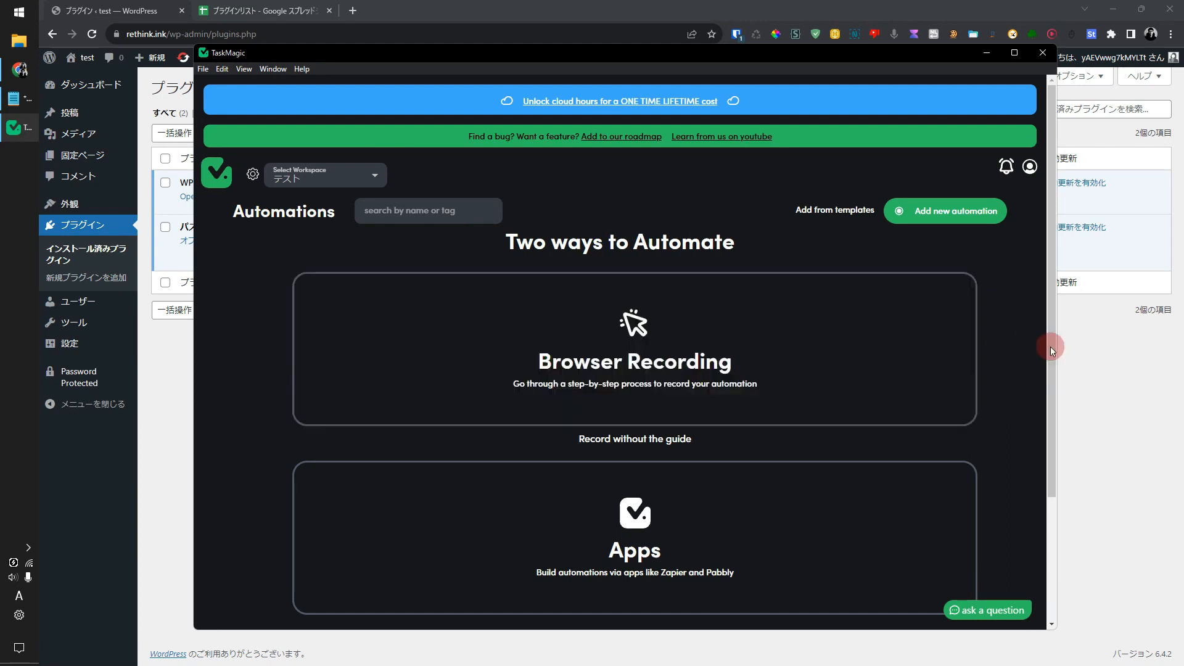
pyautogui.click(1090, 344)
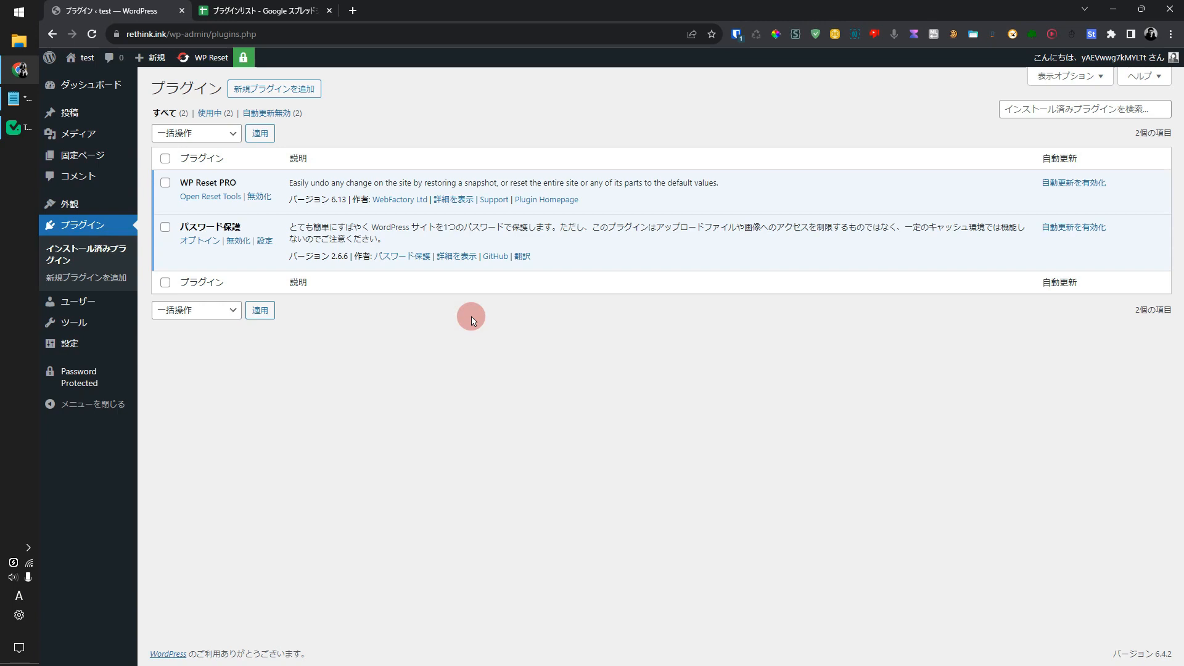
pyautogui.click(114, 286)
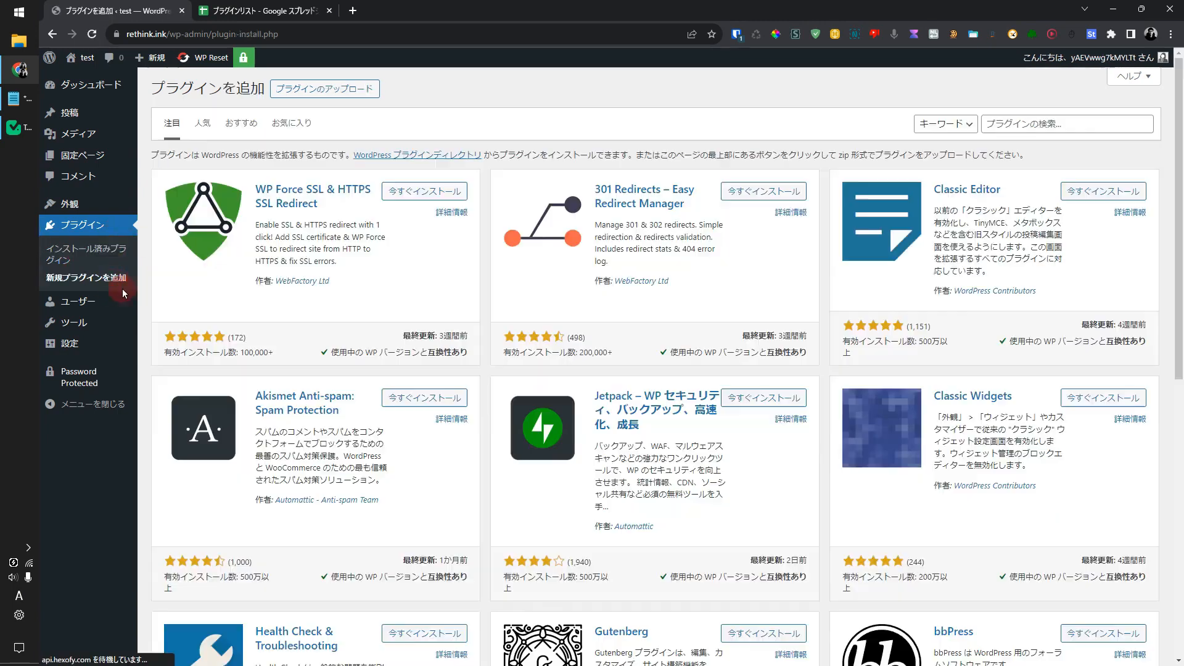
pyautogui.click(338, 29)
pyautogui.hotkey('ctrl', 'c')
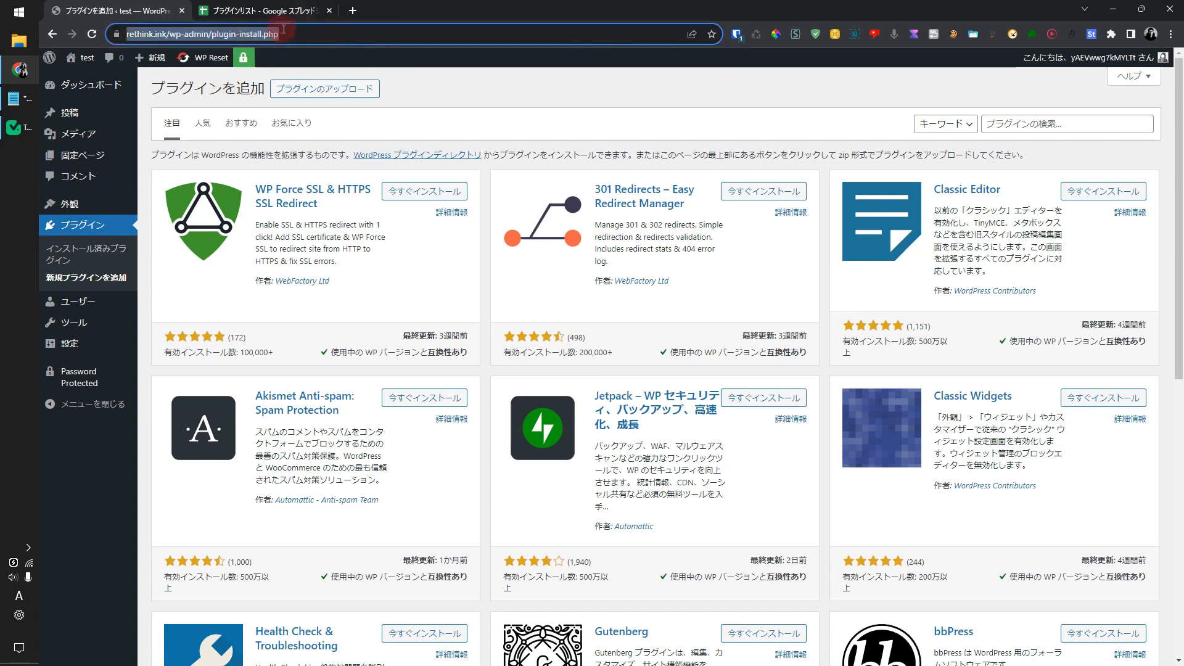
pyautogui.hotkey('alt', 'Tab')
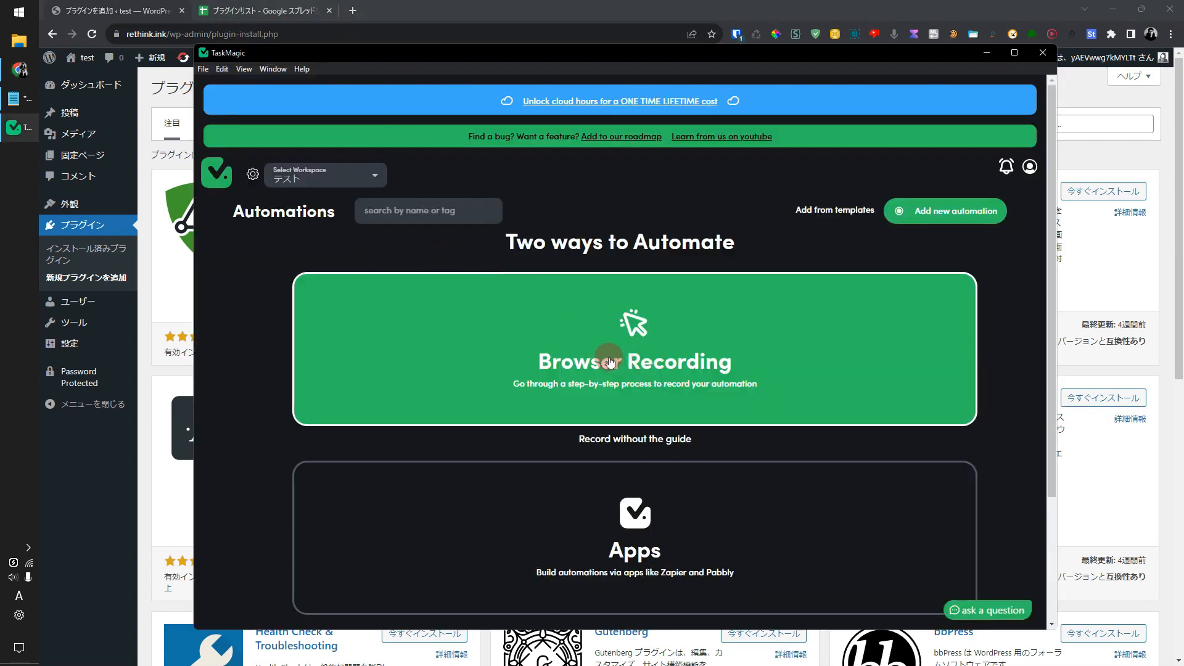
pyautogui.click(611, 364)
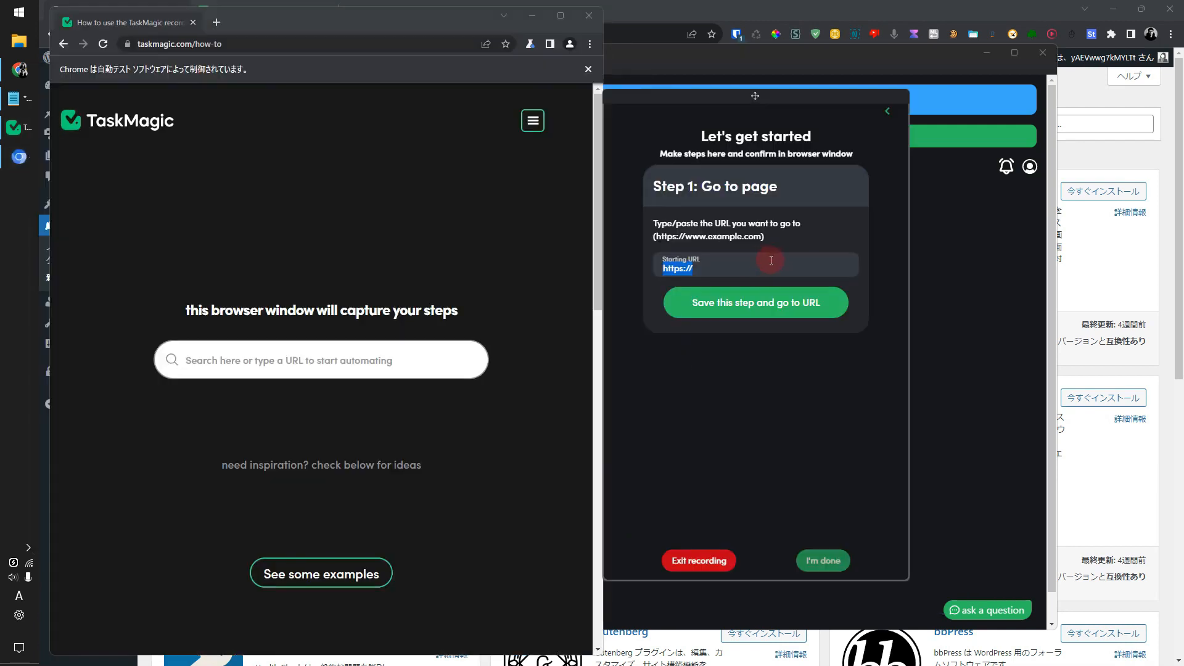
pyautogui.hotkey('ctrl', 'v')
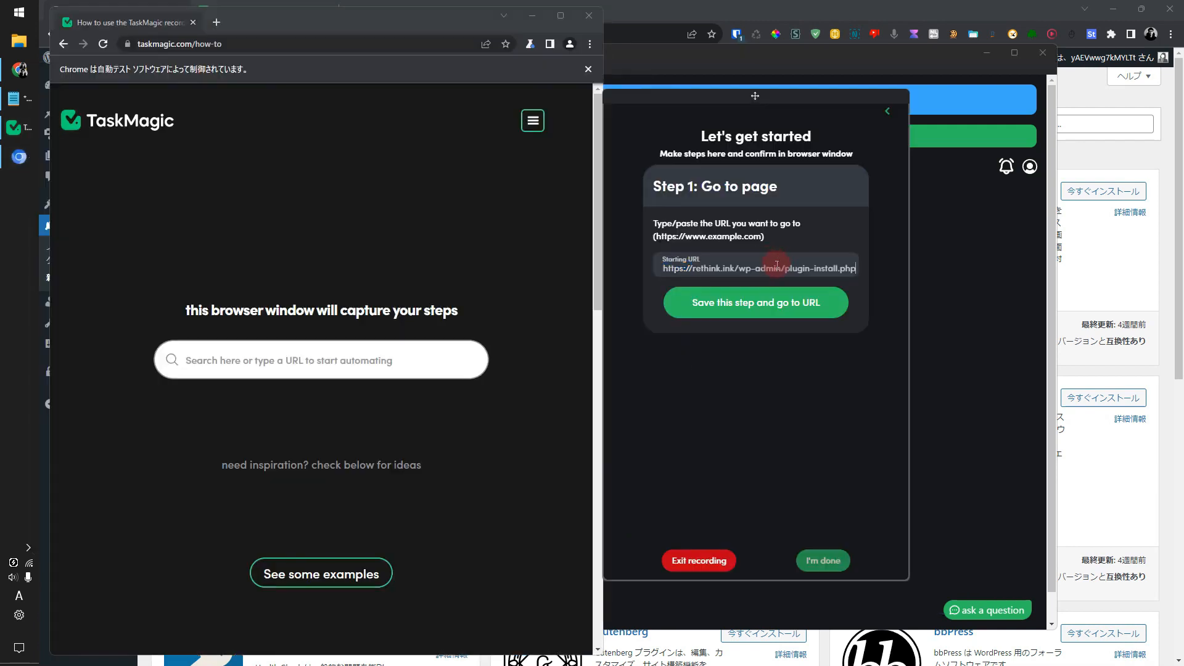
pyautogui.click(775, 297)
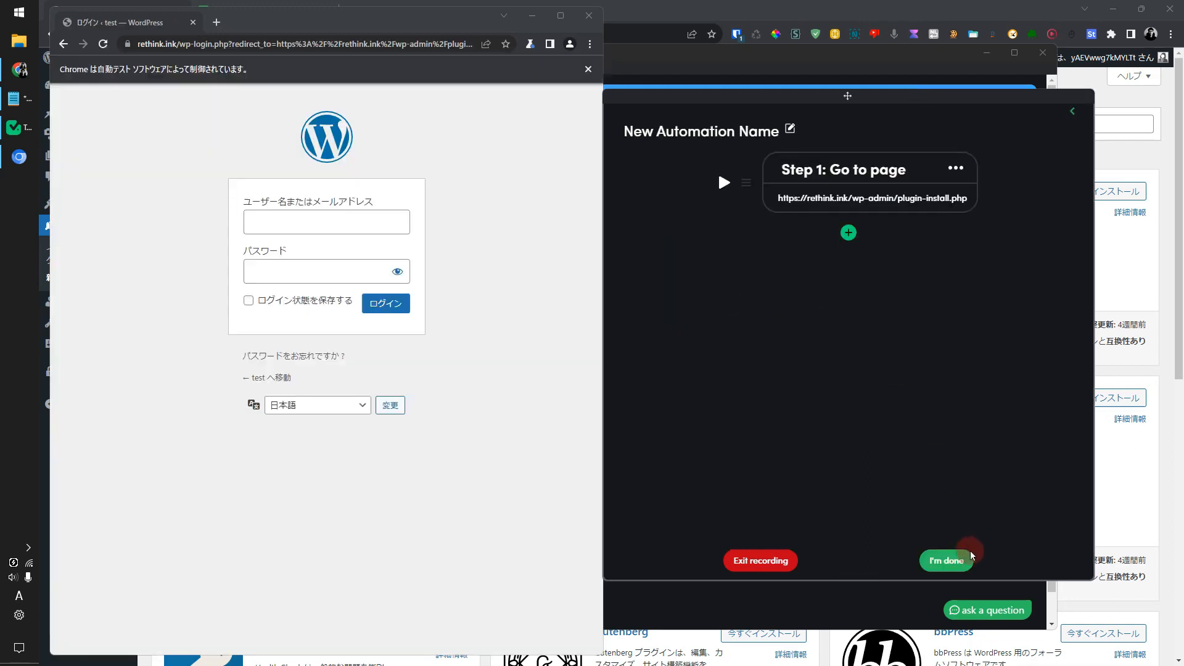
pyautogui.click(947, 560)
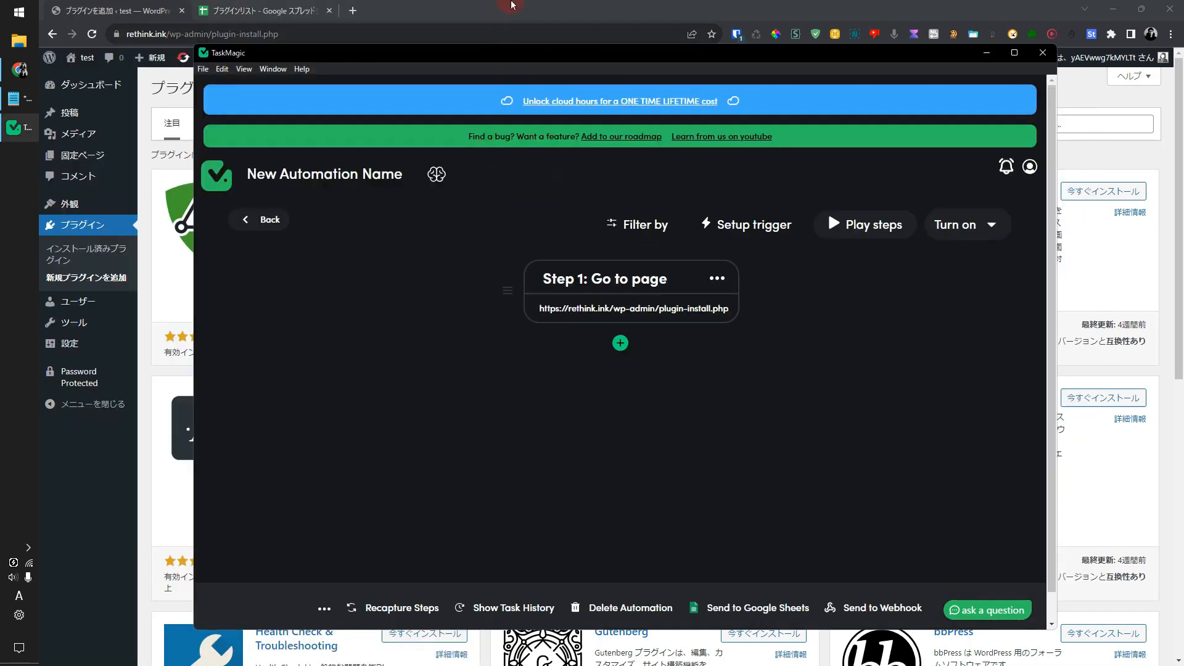
# - Switch to the logged-in WordPress page in Chrome and copy its session cookies with the cookie extension, then return to TaskMagic
pyautogui.click(513, 5)
pyautogui.click(826, 80)
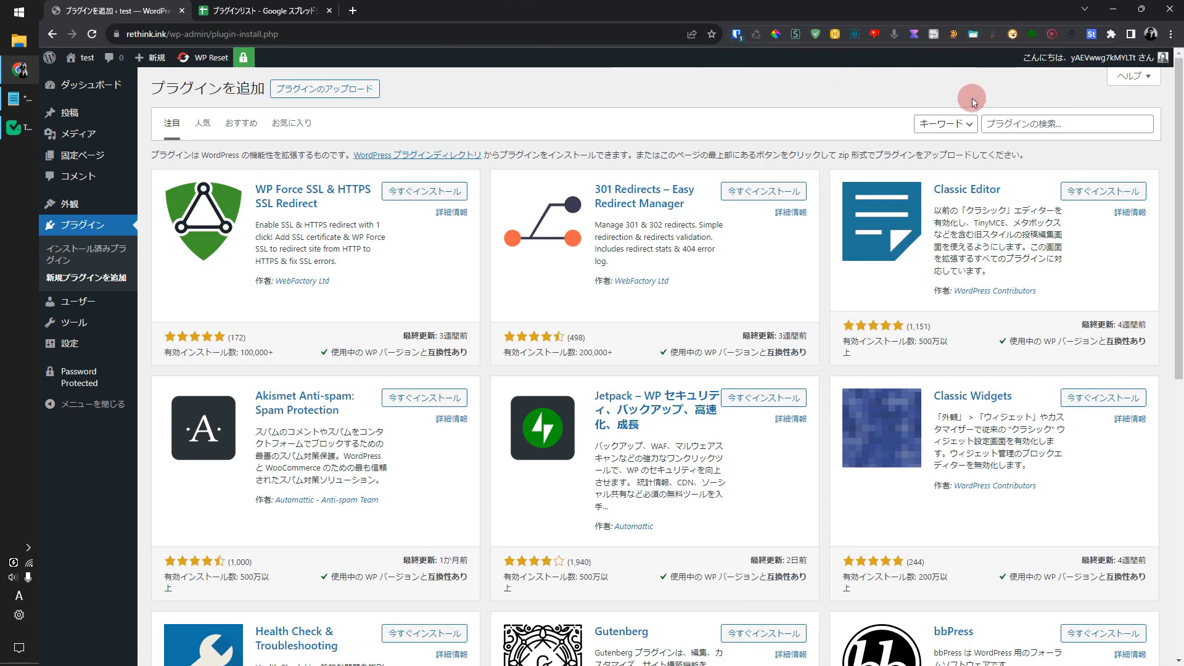
pyautogui.click(953, 36)
pyautogui.click(921, 59)
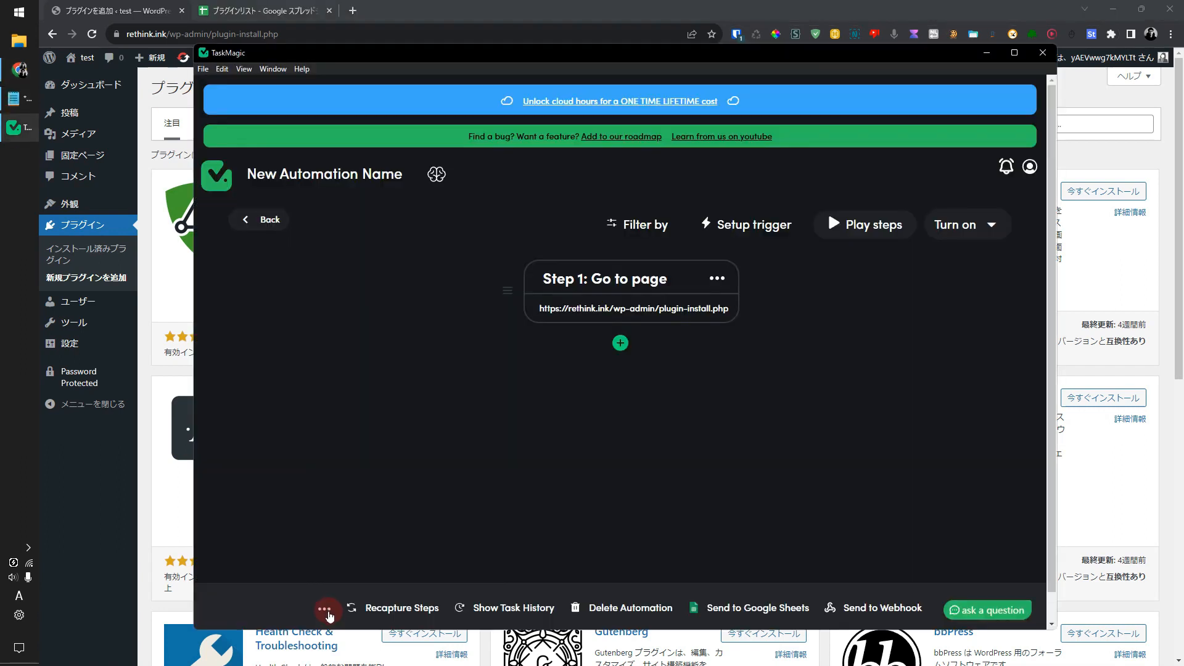
# - Enable Add Cookies in the automation's advanced settings, paste the copied session cookies and save
pyautogui.click(325, 609)
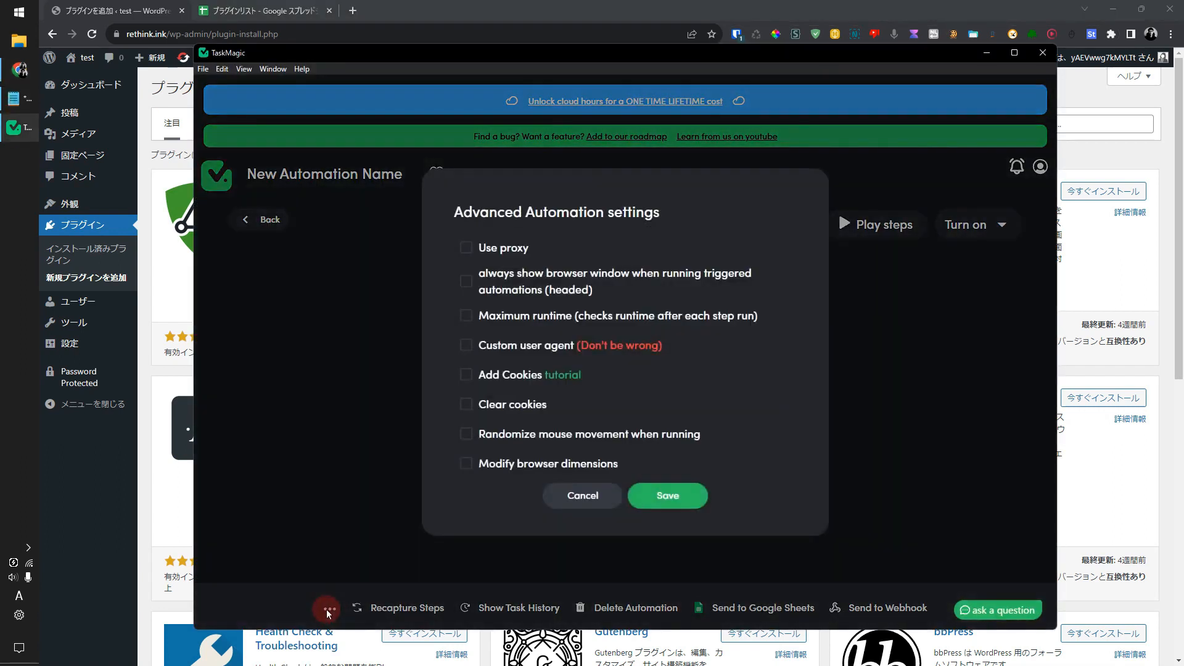
pyautogui.click(467, 375)
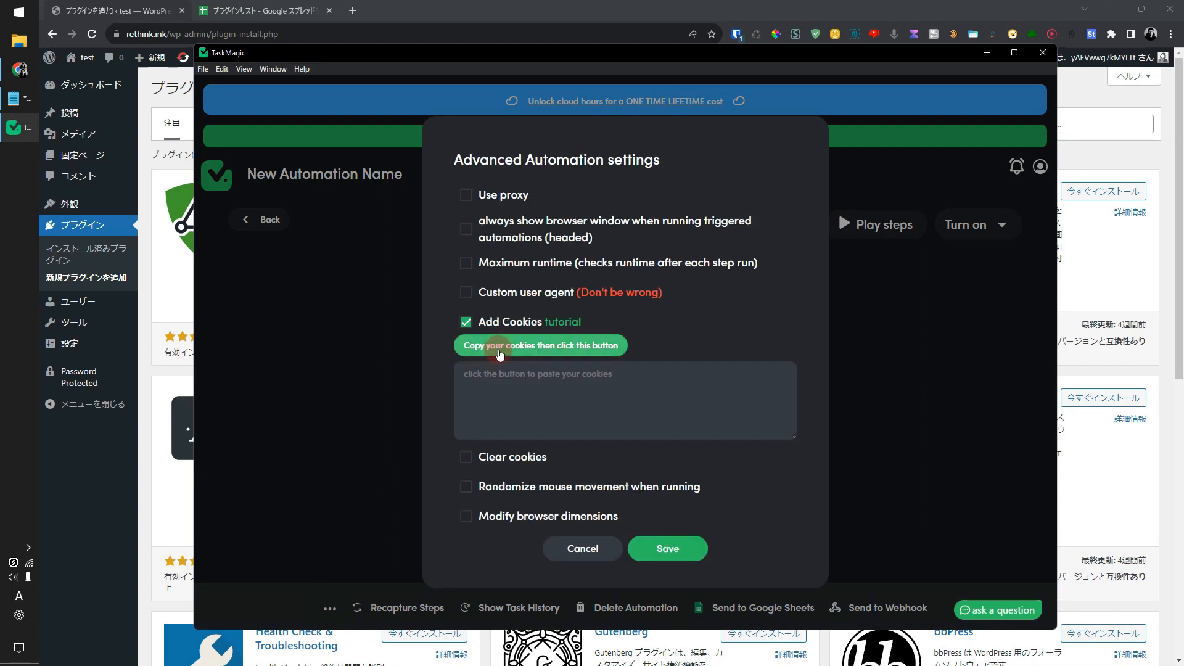
pyautogui.click(502, 347)
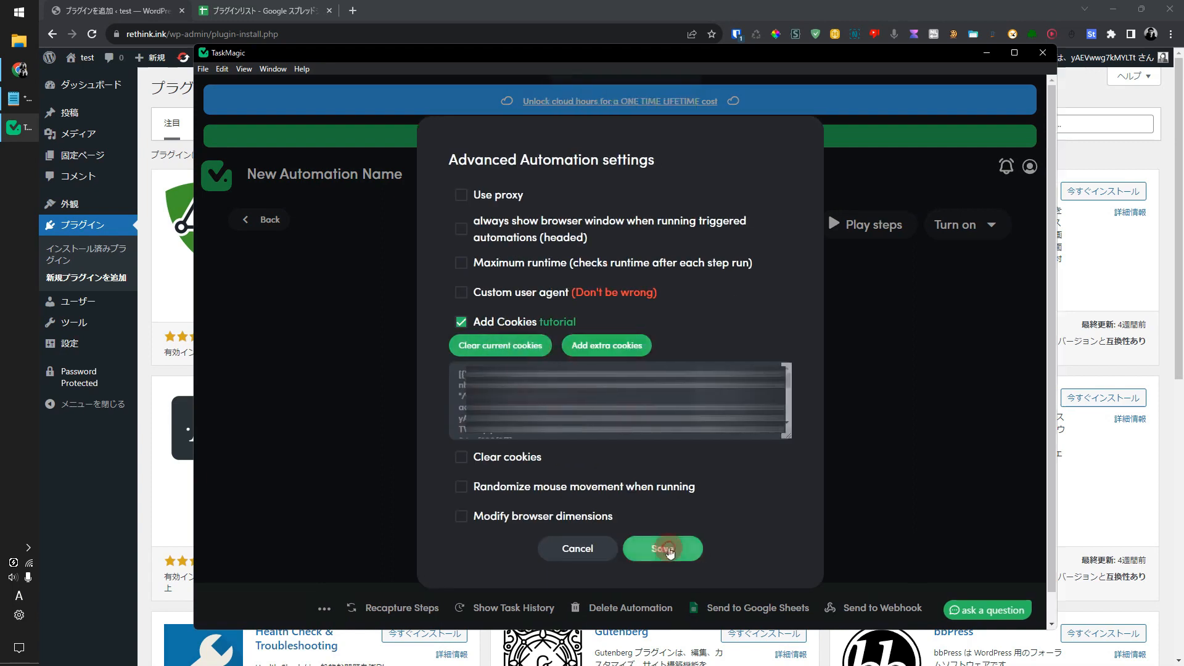
pyautogui.click(664, 548)
pyautogui.click(844, 231)
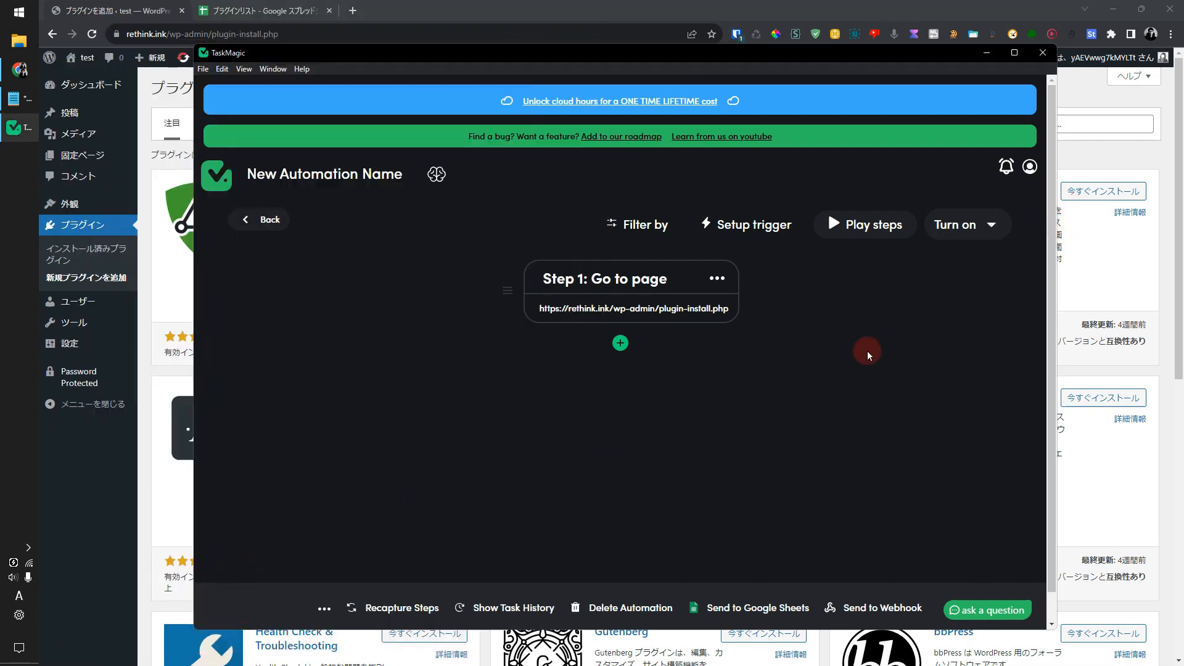
# - Continue recording the automation and add a Type step that enters "autoptimize" in the plugin search field
pyautogui.click(620, 343)
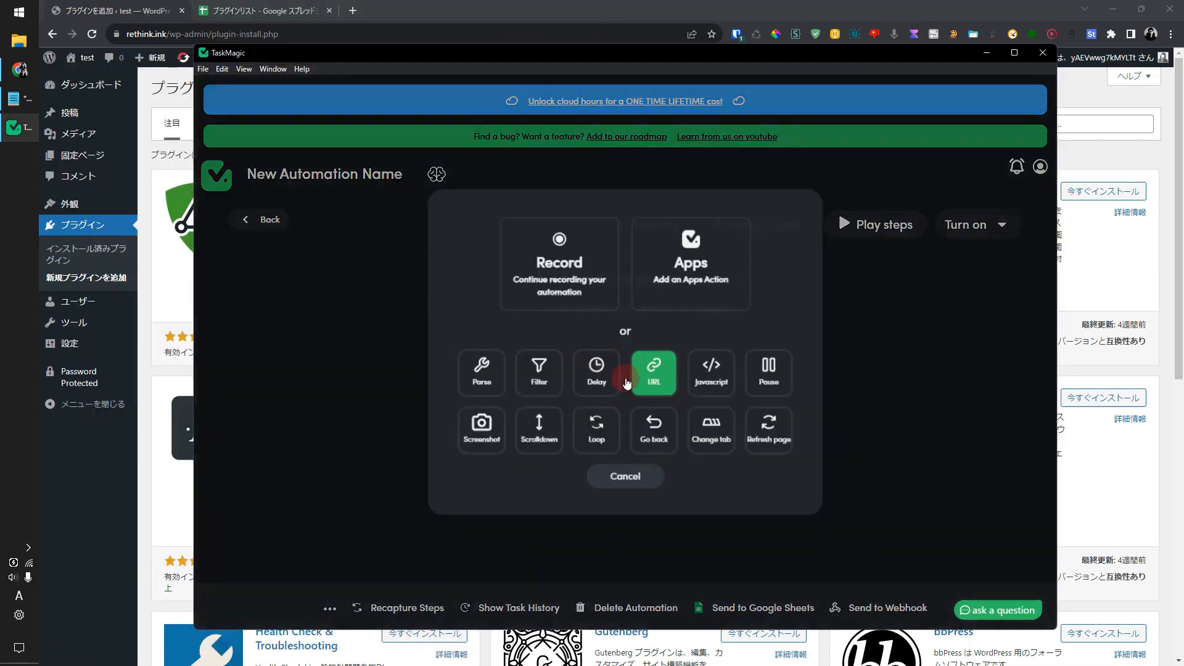
pyautogui.click(579, 259)
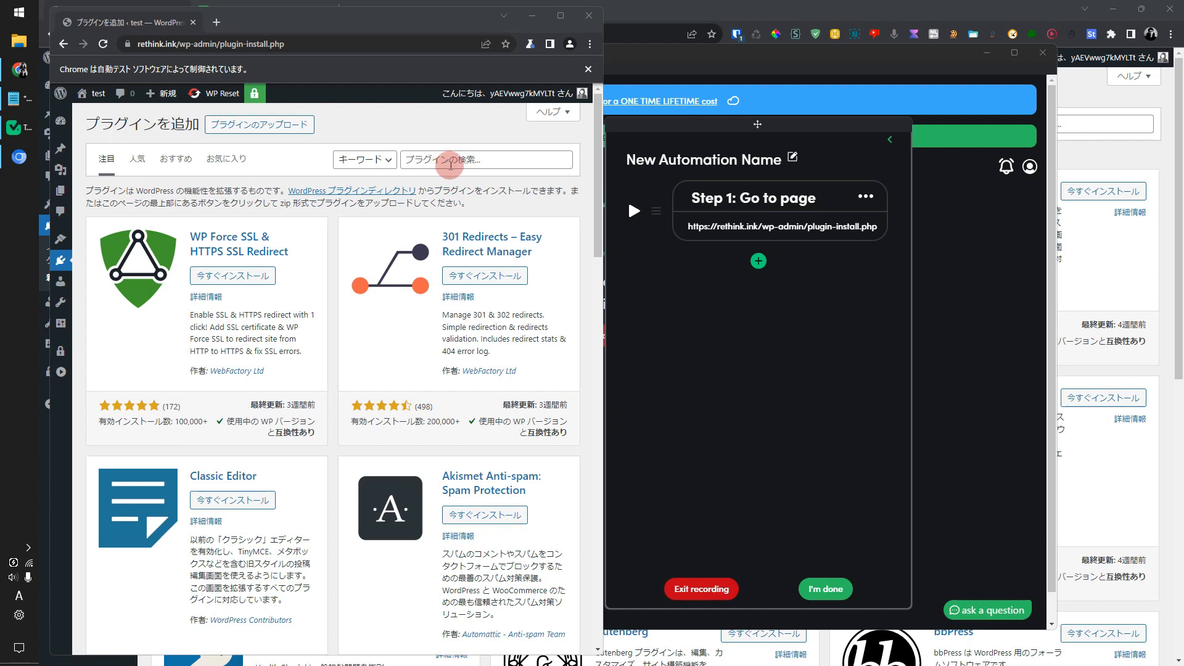
pyautogui.click(758, 260)
pyautogui.click(907, 270)
pyautogui.click(901, 268)
pyautogui.click(522, 159)
pyautogui.write('auto')
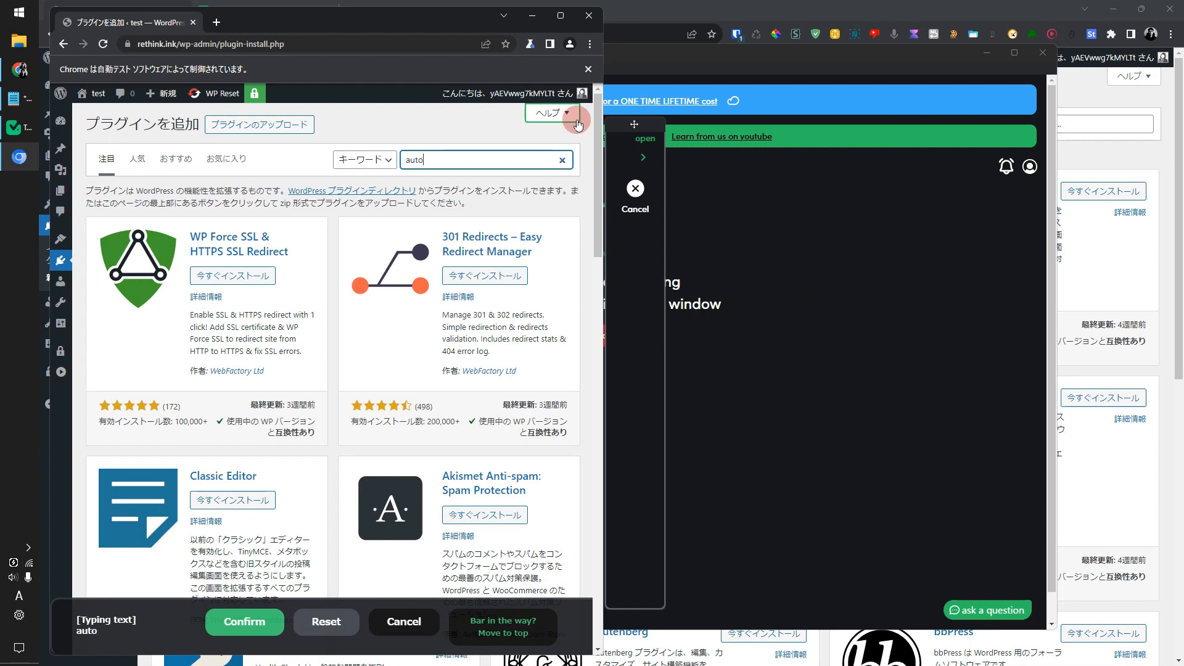
pyautogui.write('ptimize')
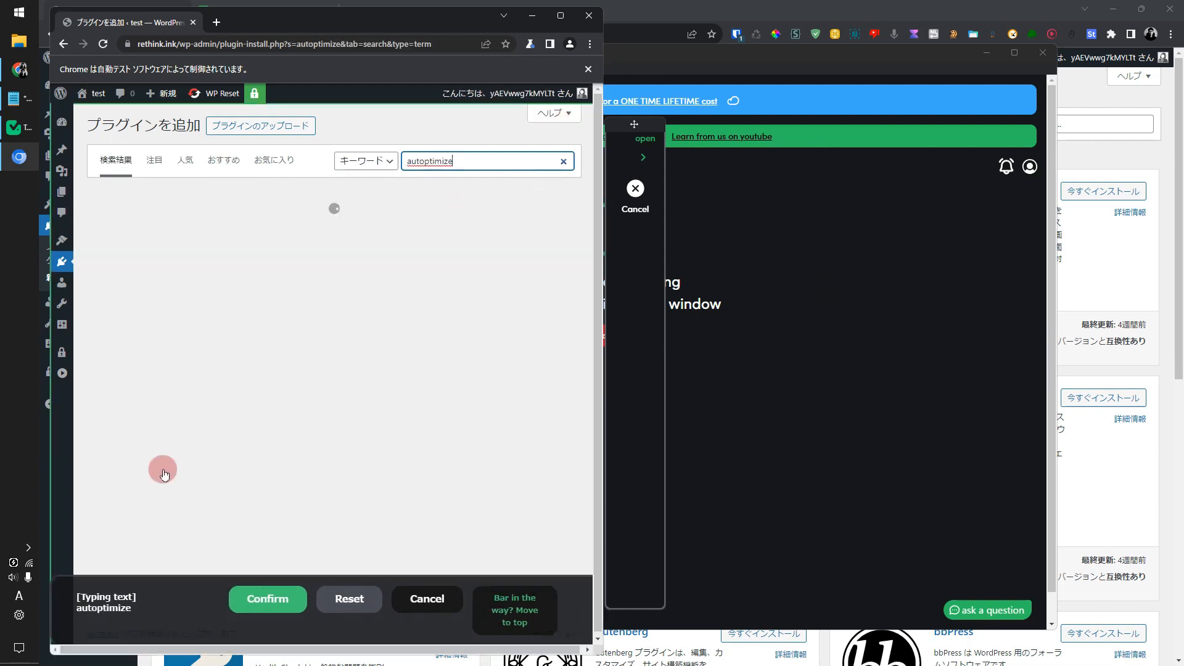
pyautogui.click(267, 609)
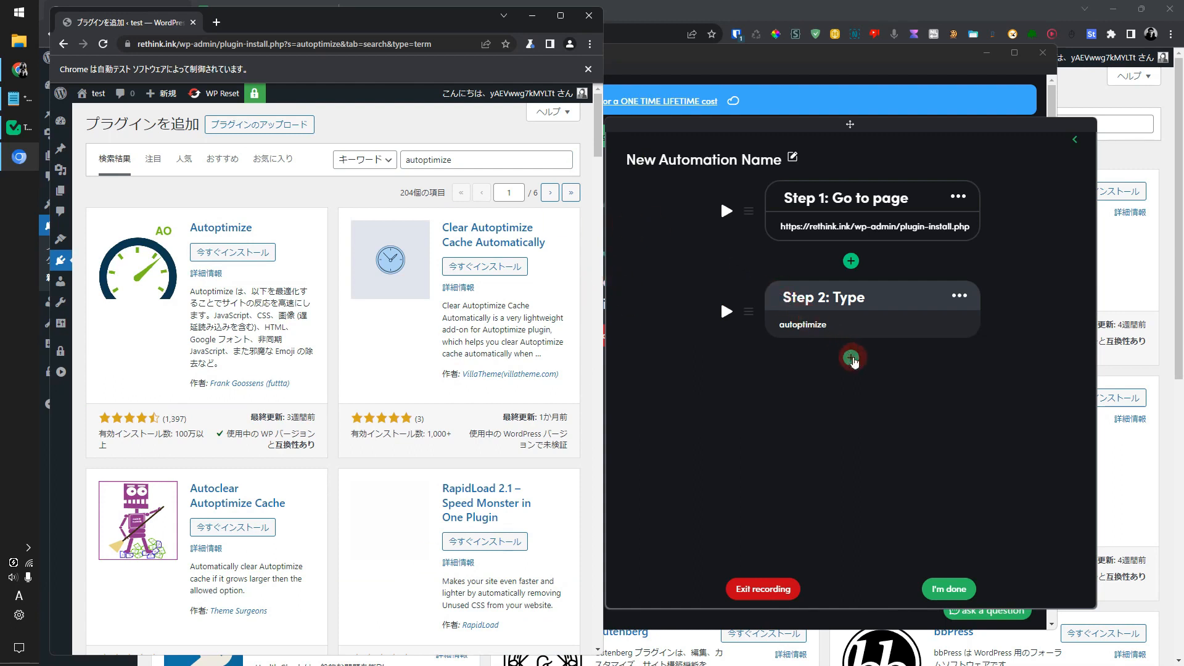
# - Record a Click step on the Autoptimize plugin's 今すぐインストール button and perform the installation
pyautogui.click(851, 358)
pyautogui.click(878, 317)
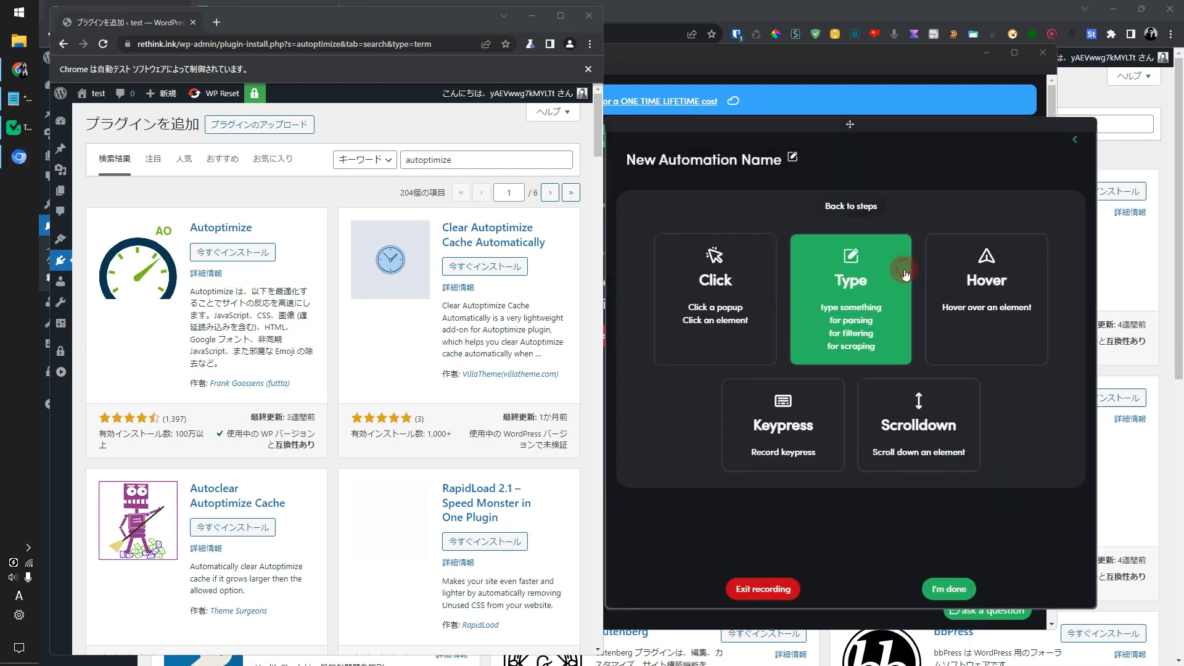
pyautogui.click(982, 288)
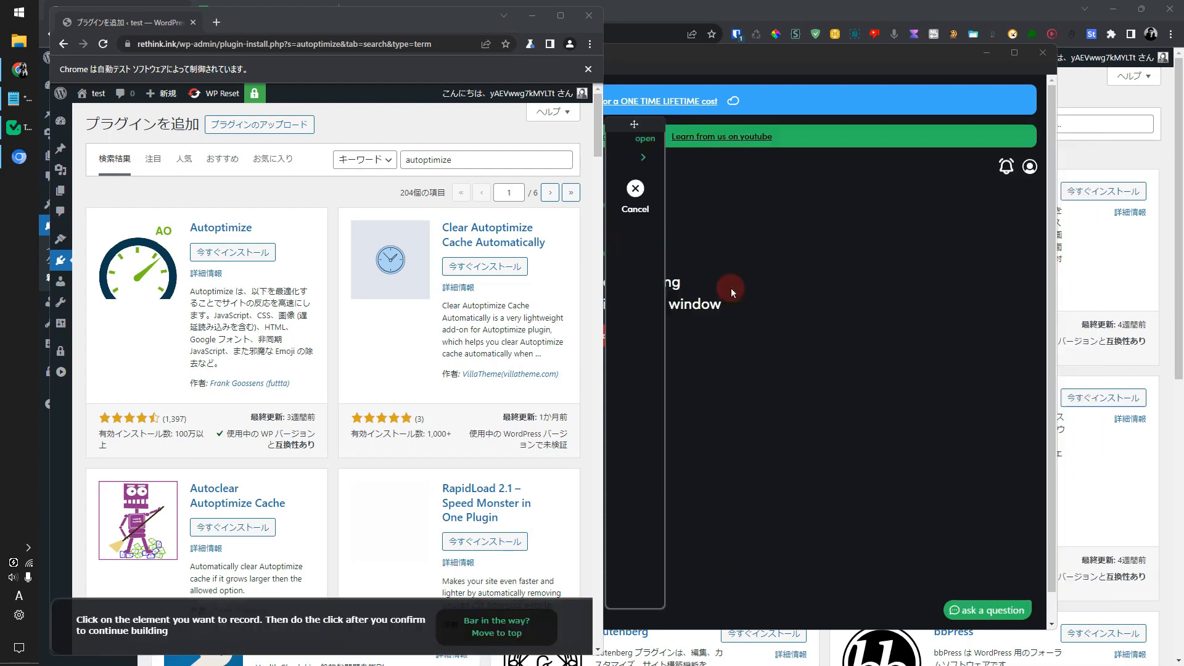
pyautogui.click(273, 259)
pyautogui.click(294, 560)
pyautogui.click(245, 261)
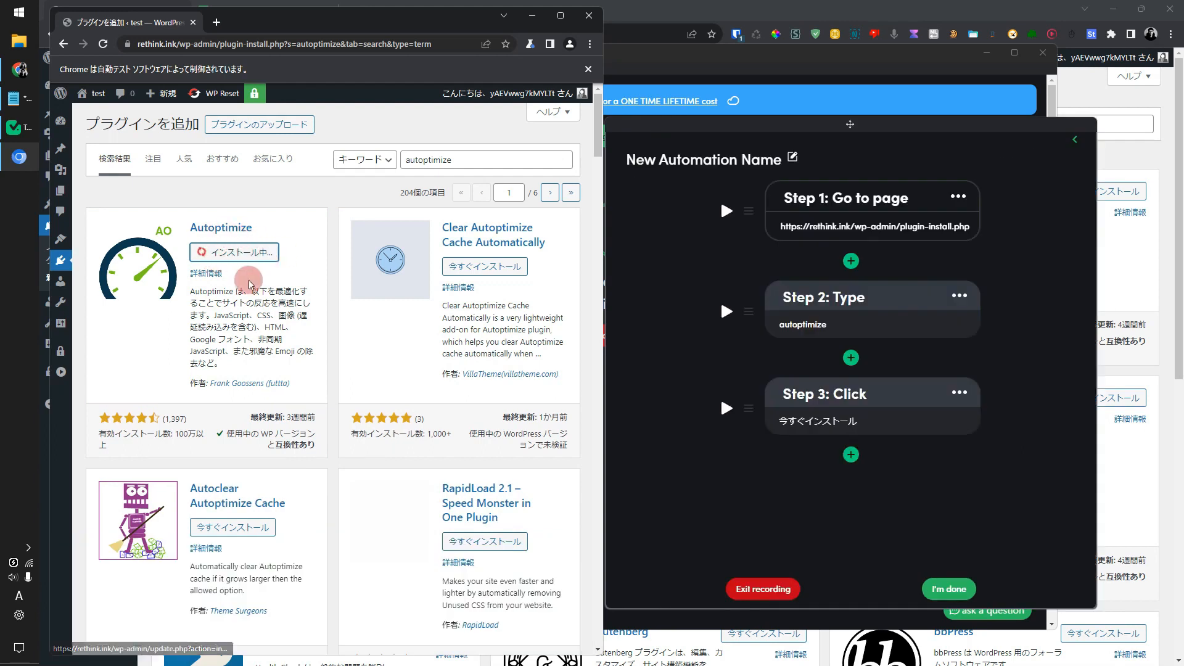
# - Add a Delay step of 0.1 minute after the install click
pyautogui.click(851, 455)
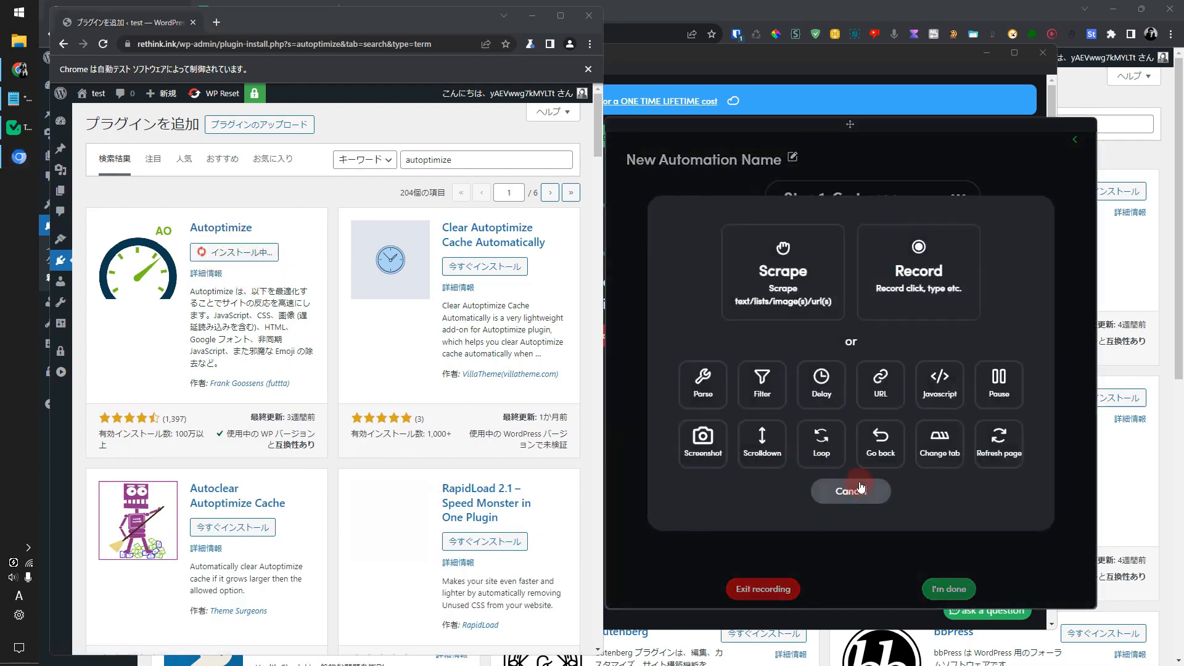
pyautogui.click(827, 388)
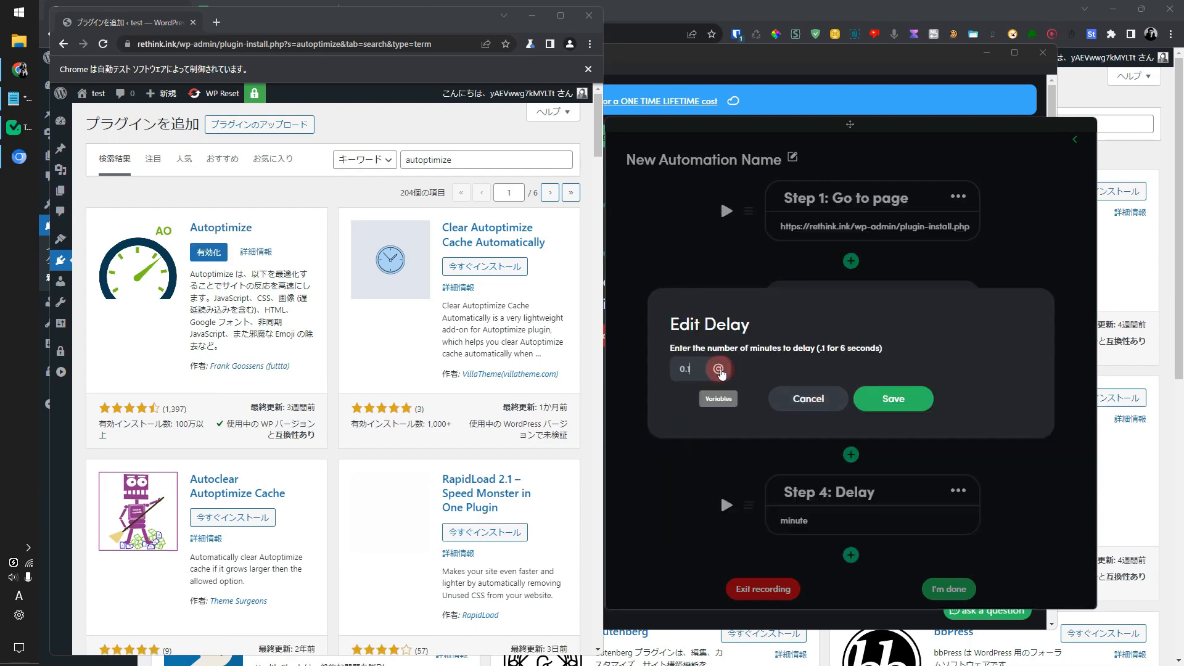
pyautogui.click(876, 398)
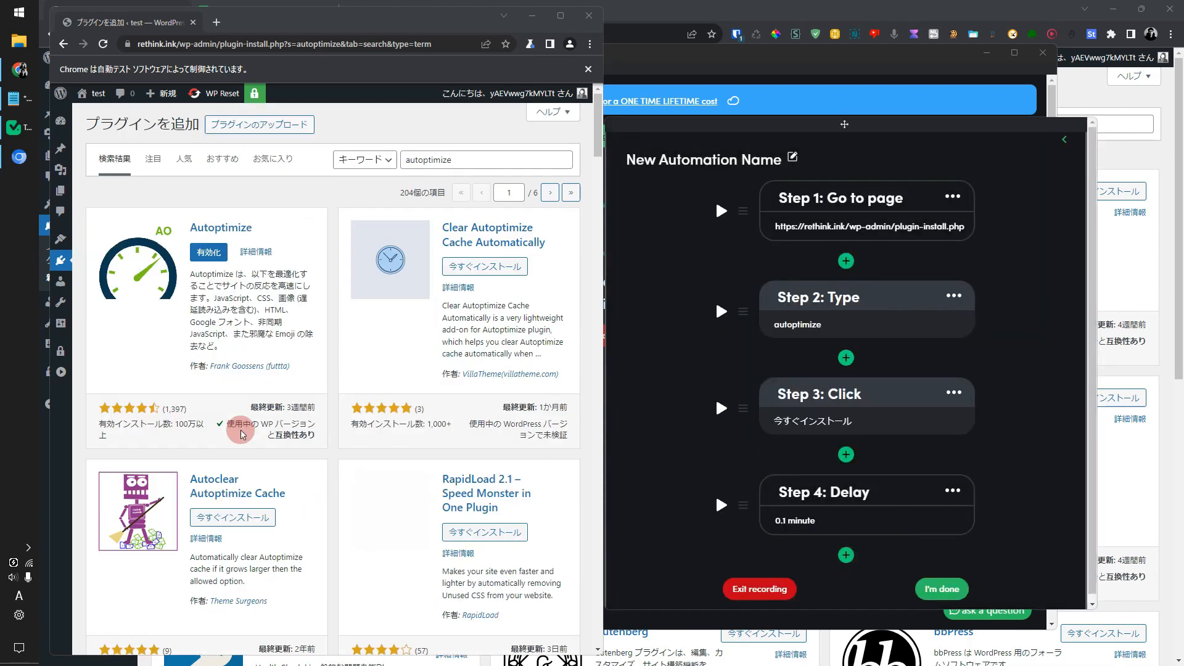
# - Record a Click step on Autoptimize's 有効化 button and confirm it to activate the plugin
pyautogui.click(846, 558)
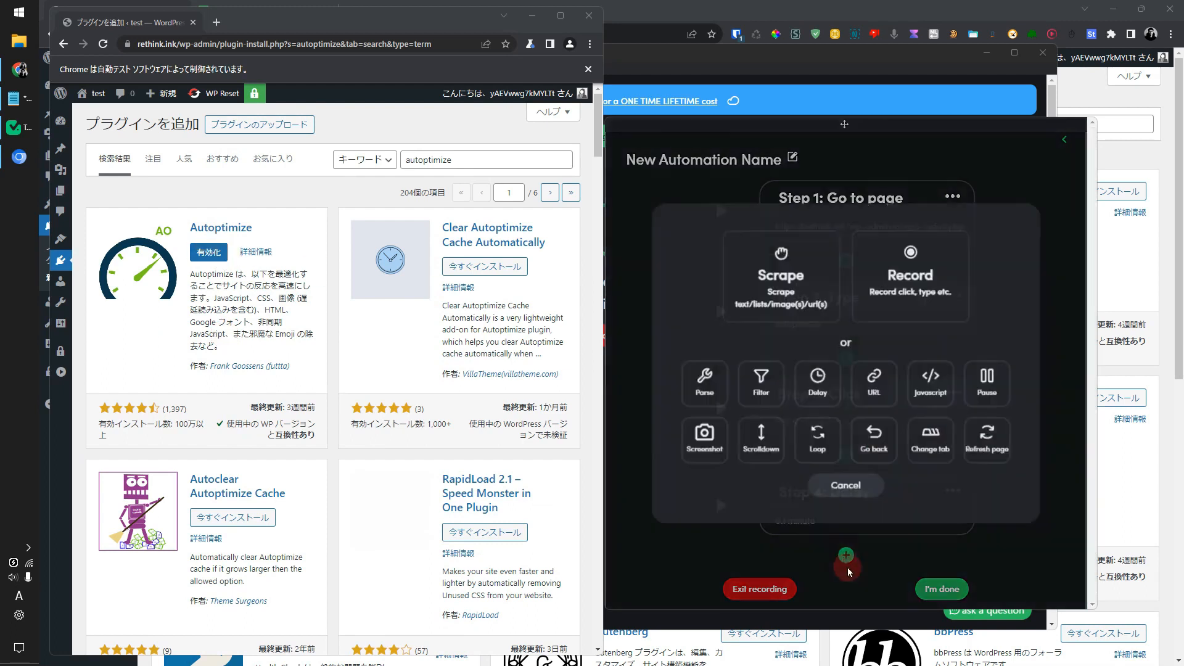
pyautogui.click(913, 271)
pyautogui.click(826, 309)
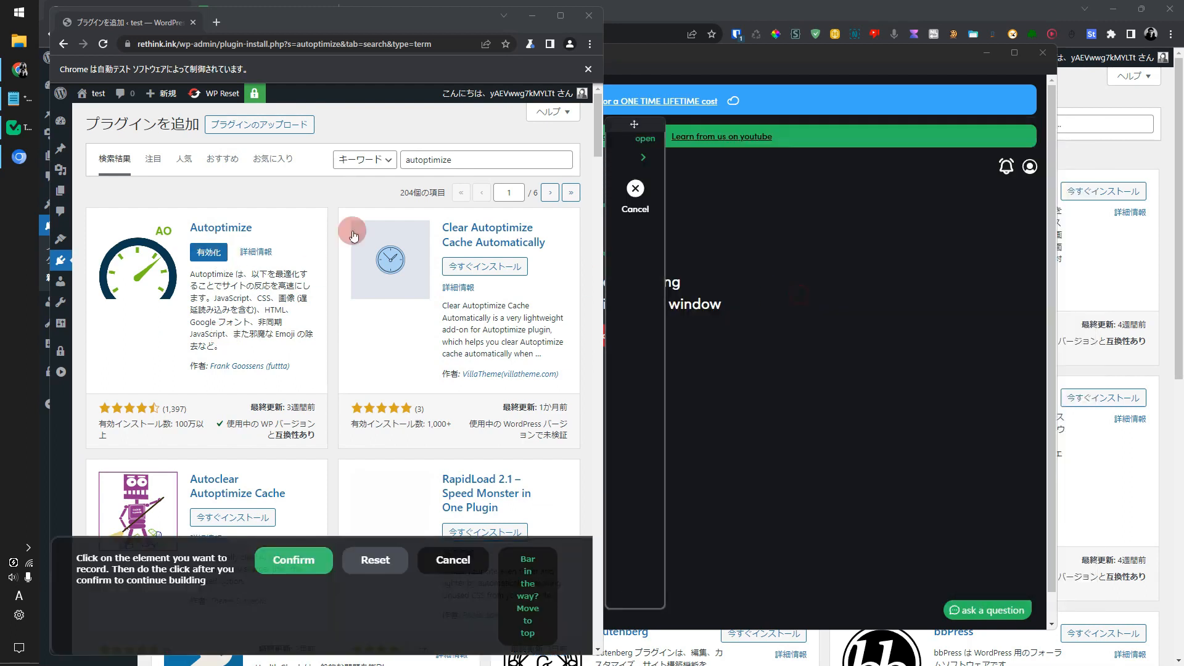
pyautogui.click(208, 253)
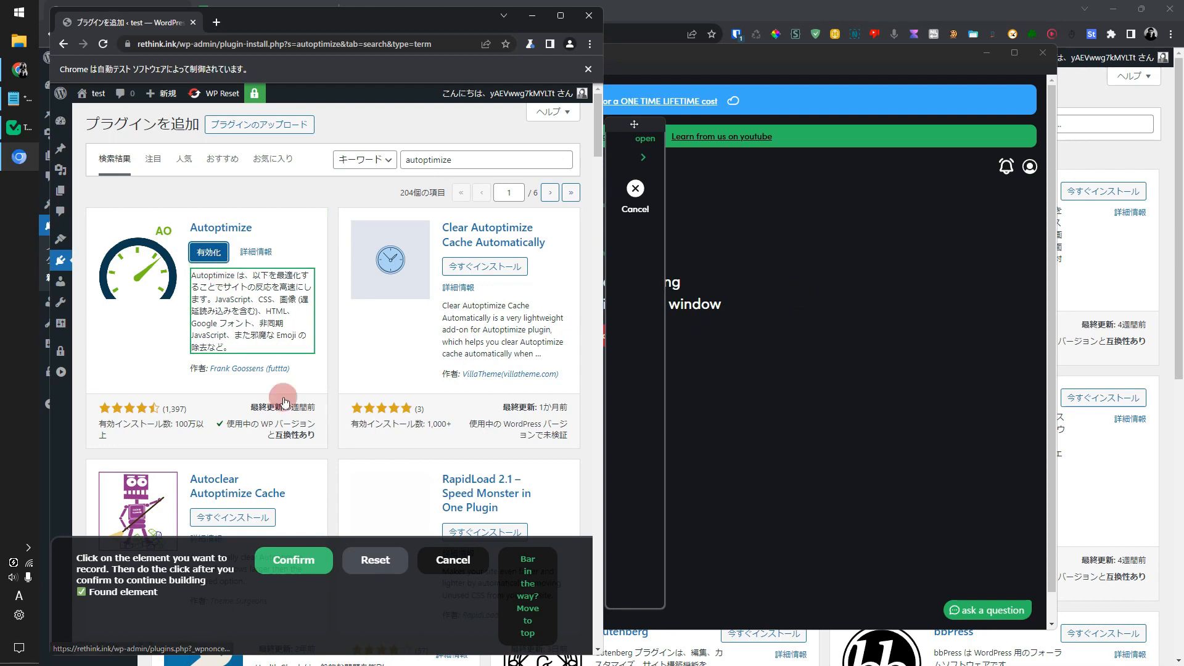
pyautogui.click(293, 560)
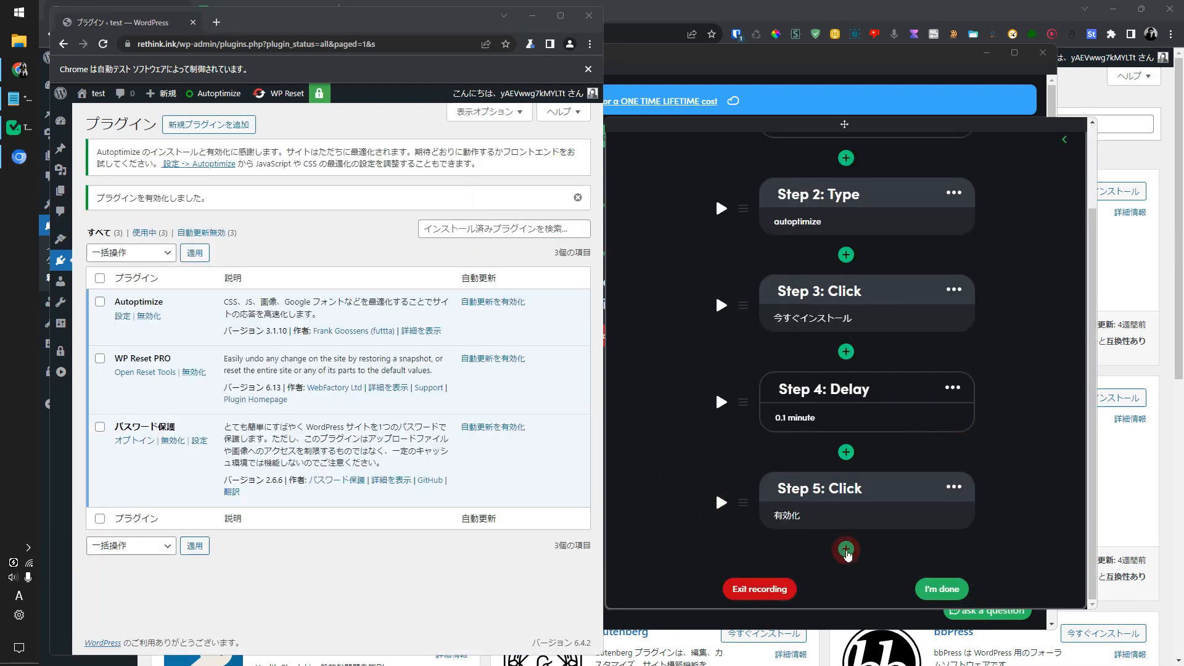
# - Add another Delay step of 0.1 minute after the 有効化 click
pyautogui.click(846, 550)
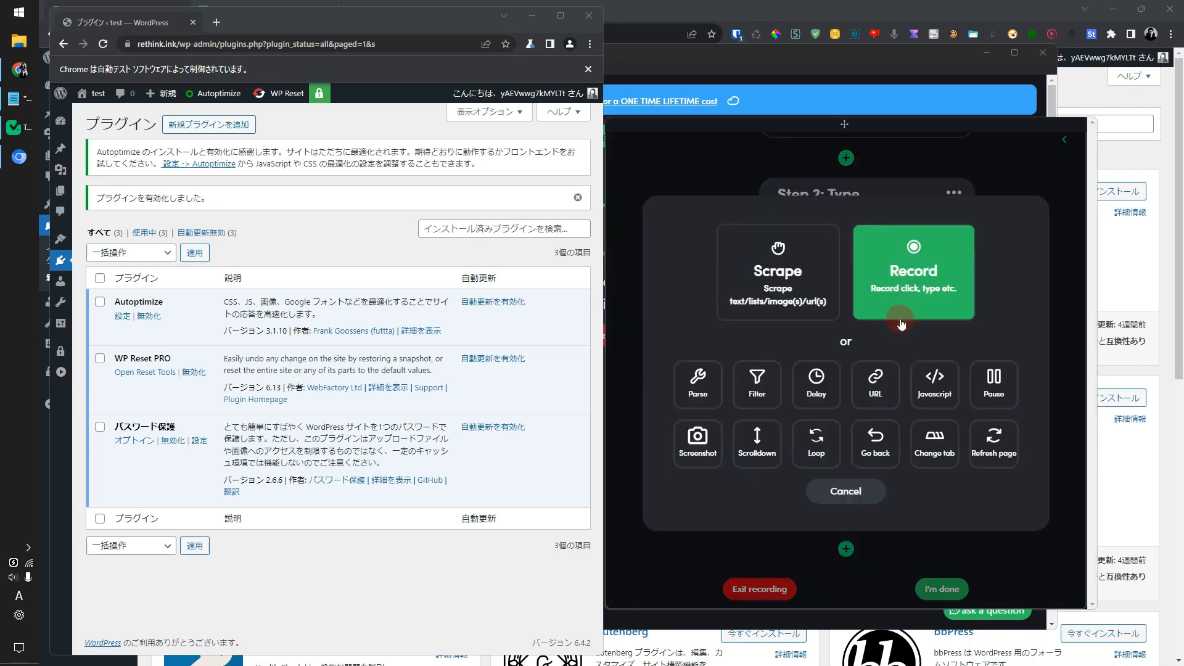
pyautogui.click(829, 385)
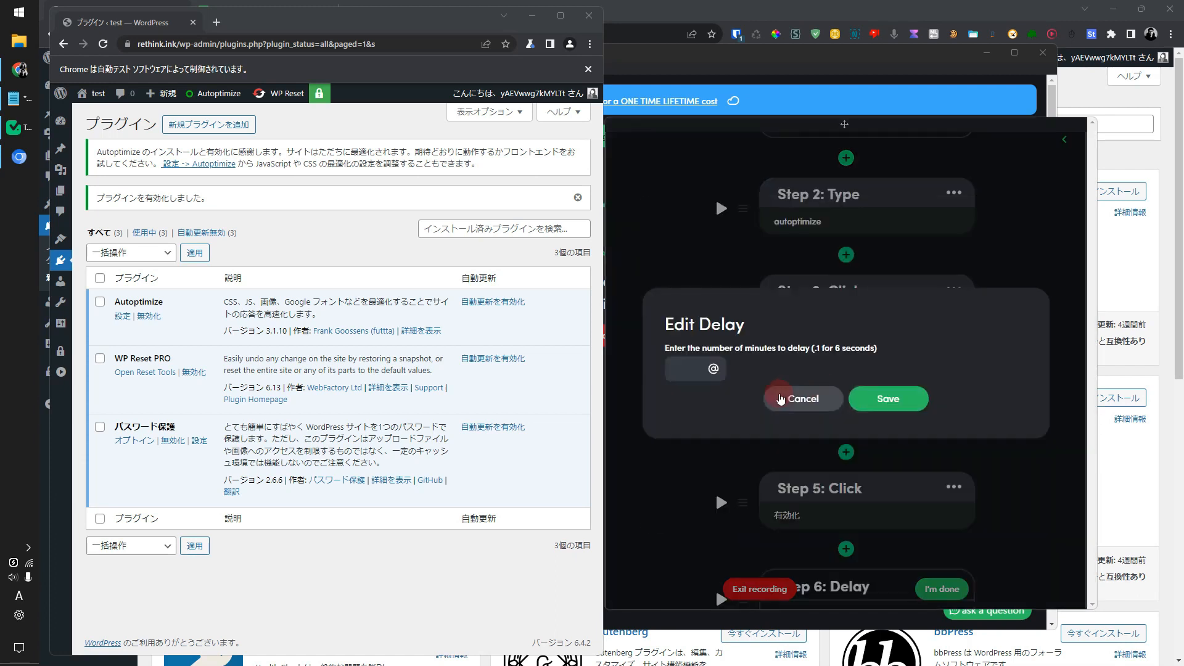
pyautogui.write('0.1')
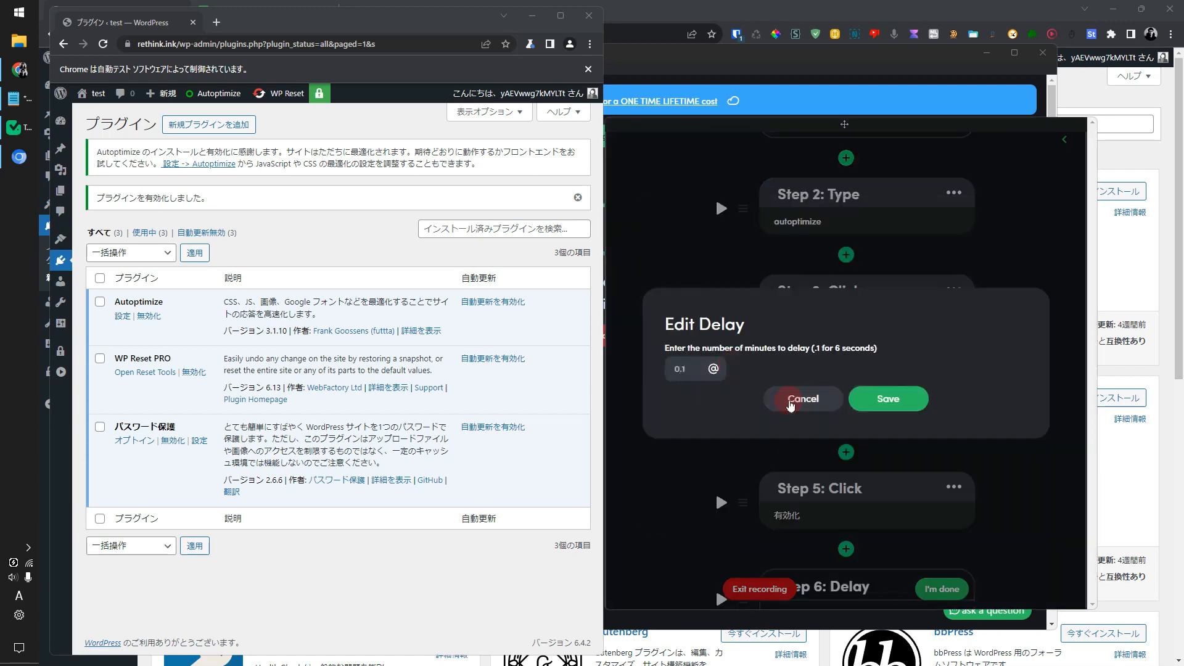
pyautogui.click(859, 399)
pyautogui.scroll(2, 706, 449)
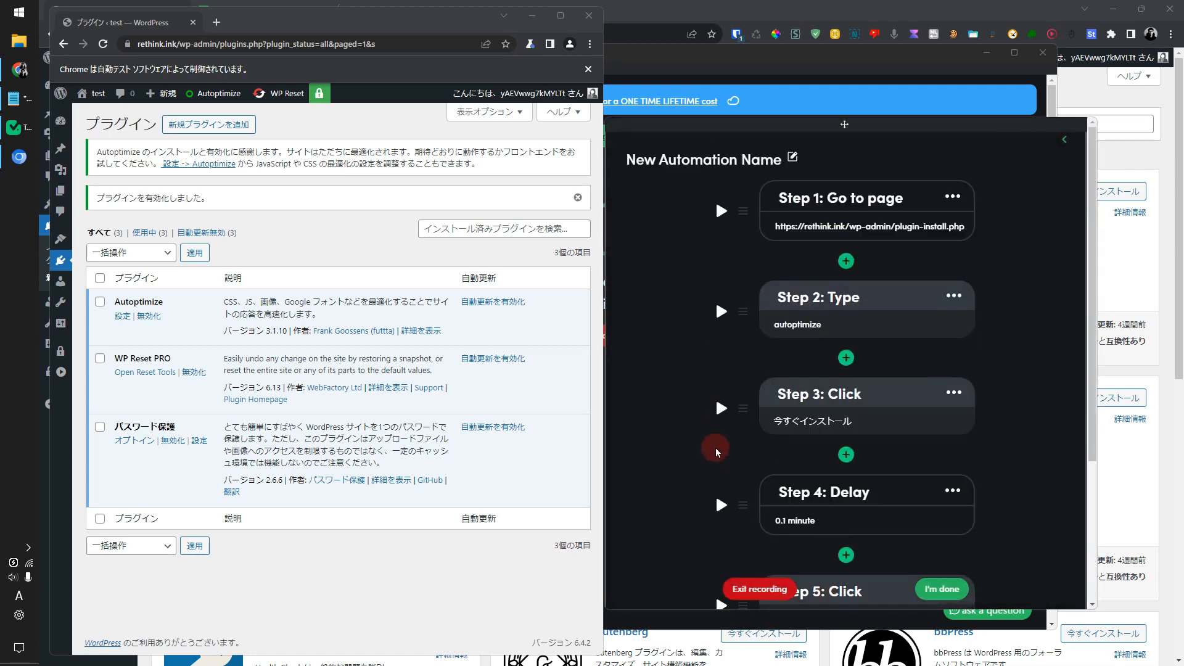
# - Deactivate and delete Autoptimize on the test site, and finish recording the automation
pyautogui.click(561, 16)
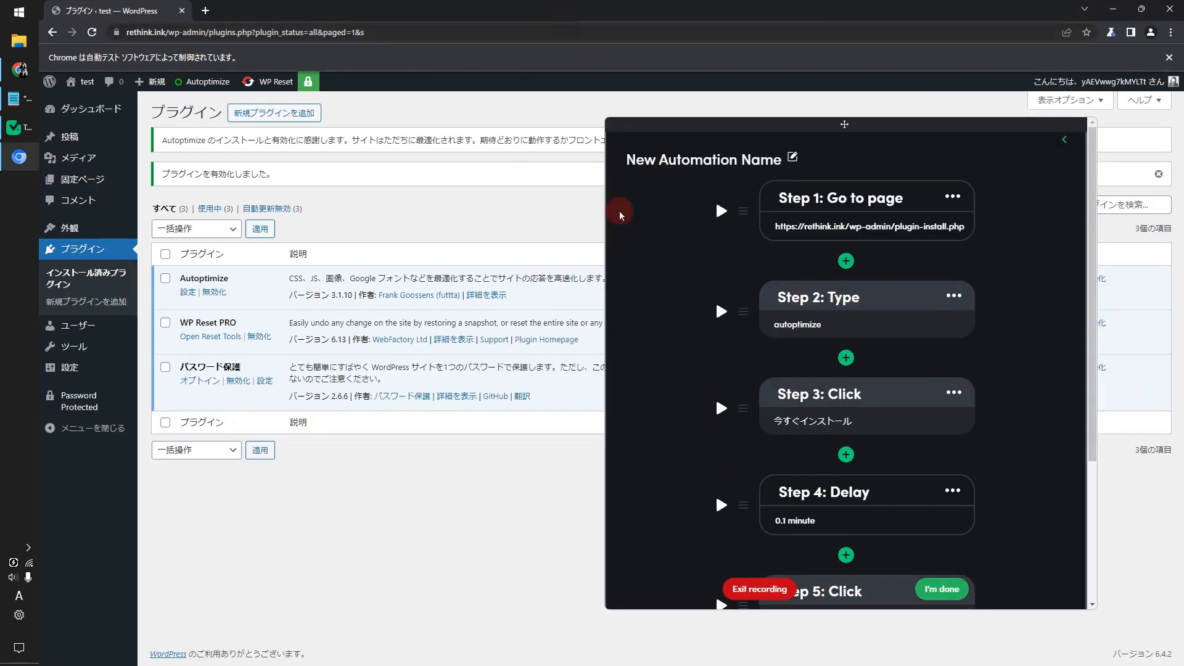
pyautogui.moveTo(788, 129); pyautogui.dragTo(980, 349)
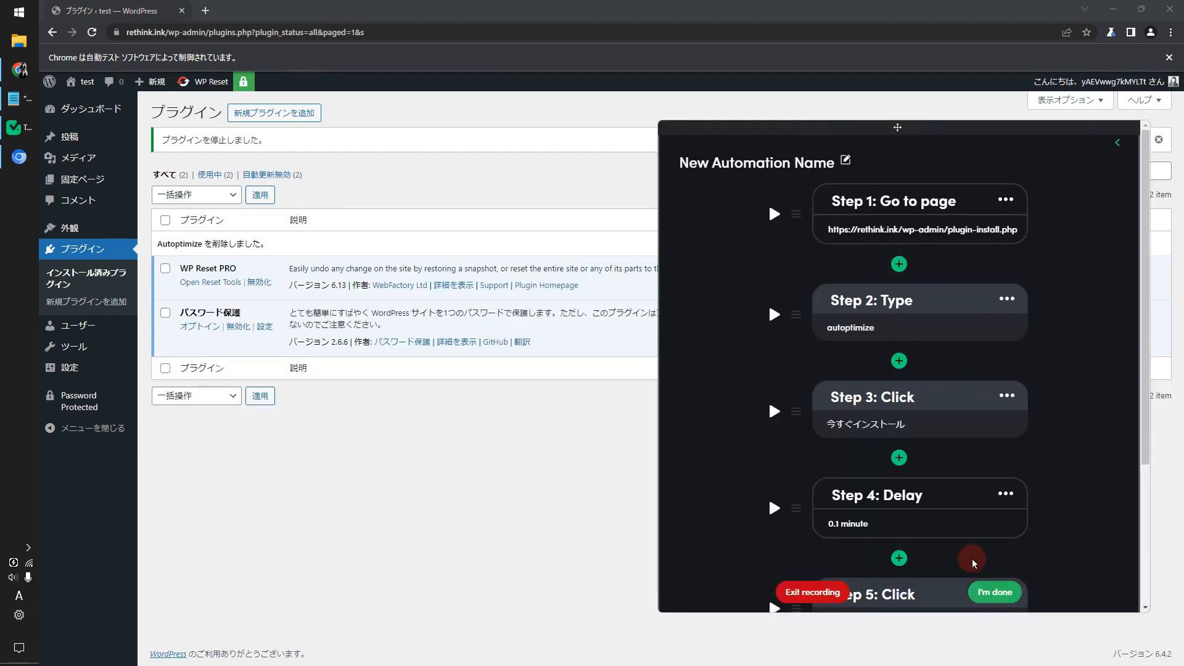
pyautogui.click(995, 586)
pyautogui.scroll(5, 764, 366)
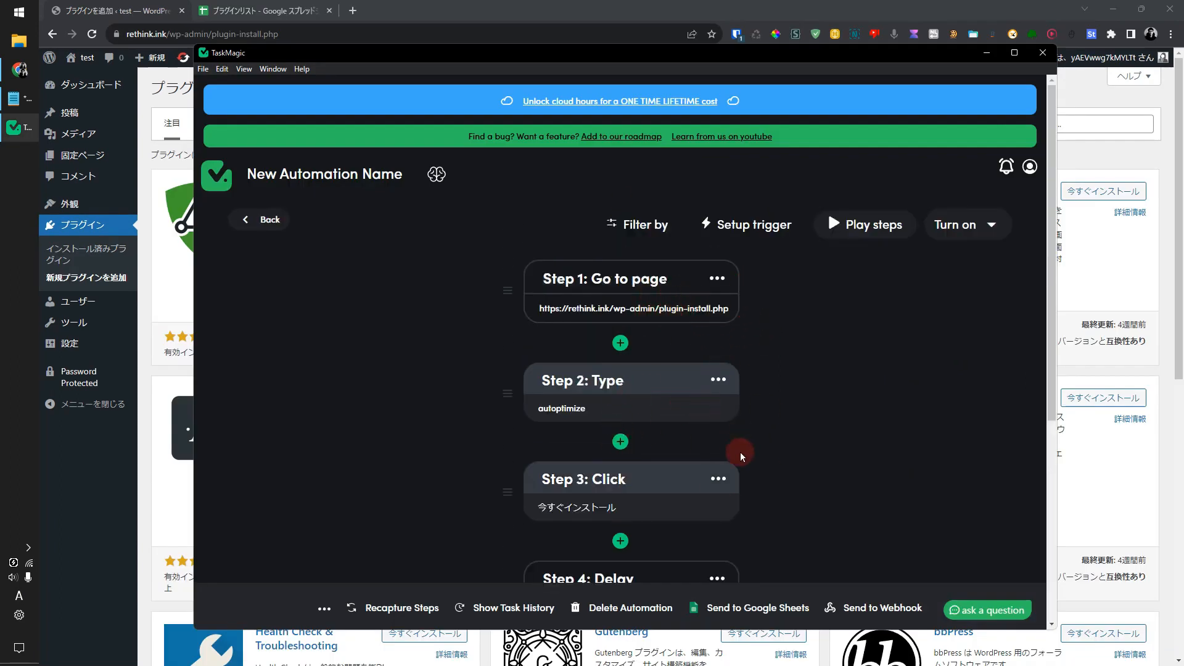
pyautogui.scroll(-4, 722, 484)
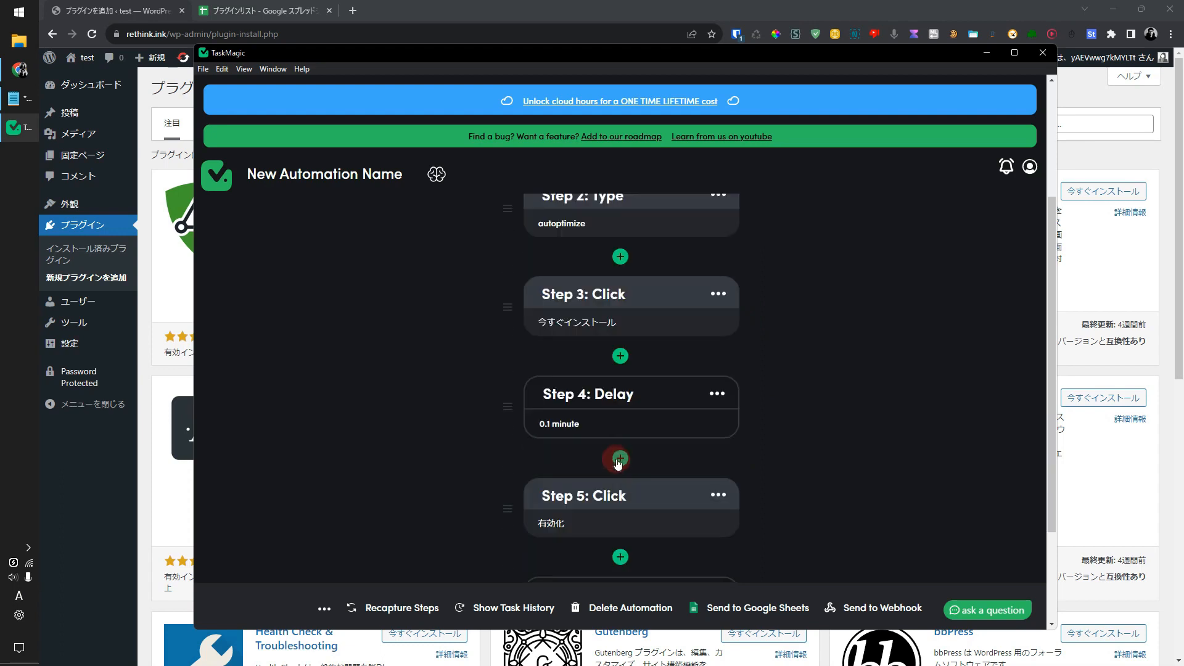
pyautogui.scroll(4, 683, 461)
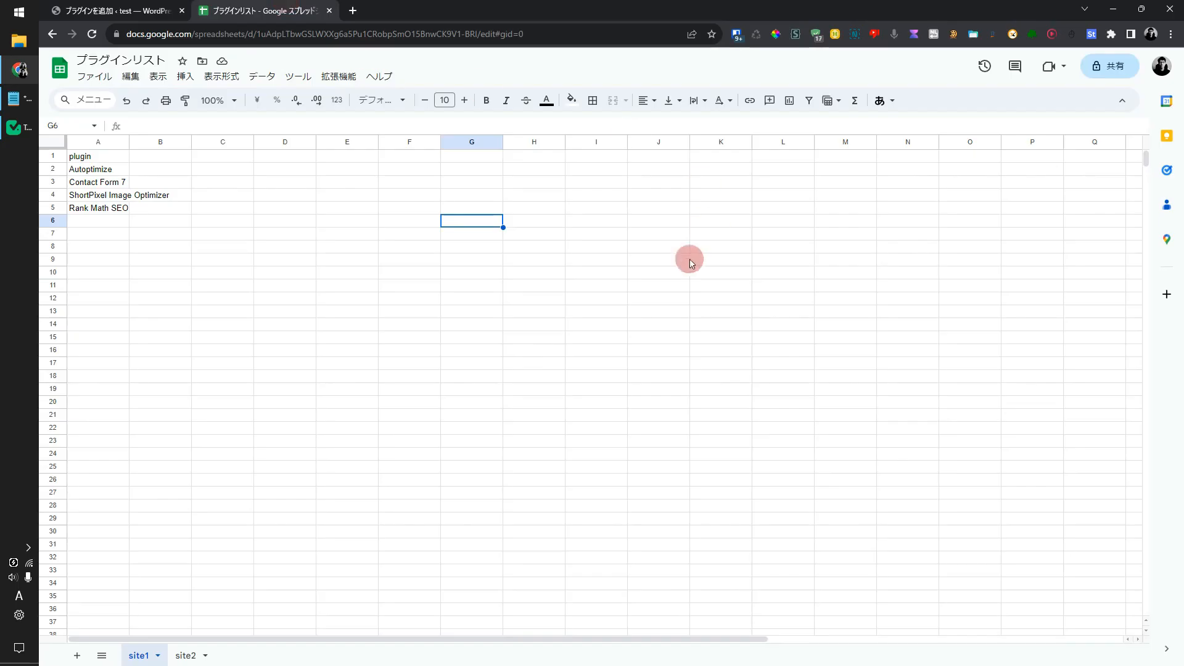
# - Examine the header row and the plugin names in column A of the プラグインリスト spreadsheet's site1 sheet
pyautogui.click(663, 221)
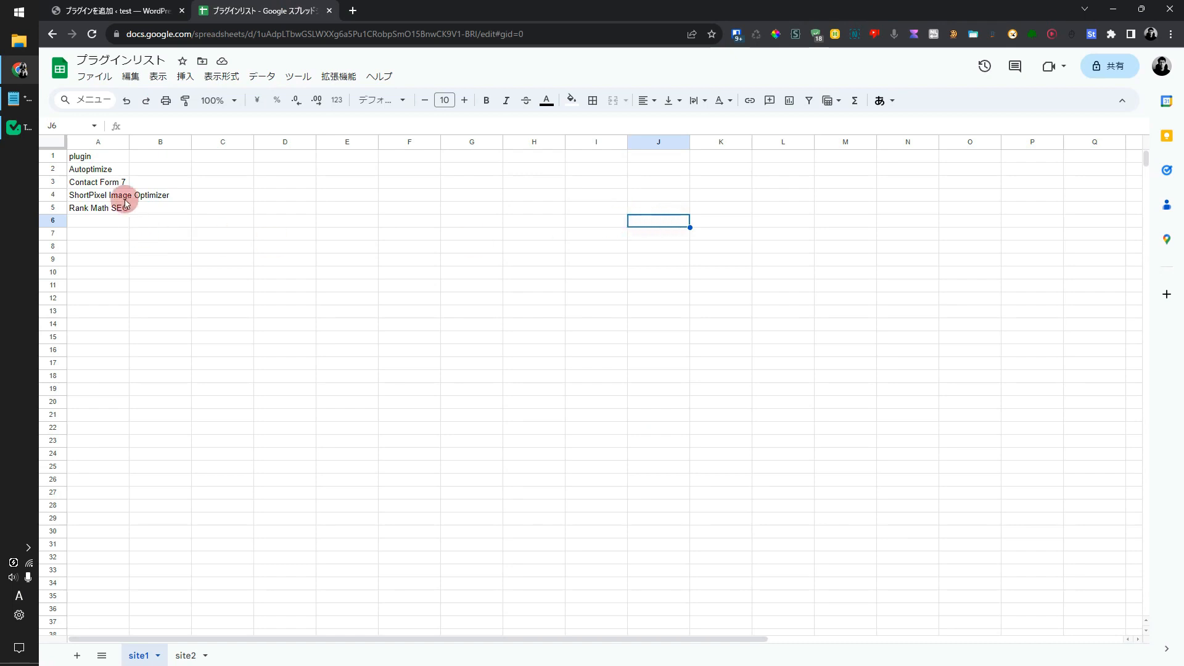
pyautogui.click(53, 156)
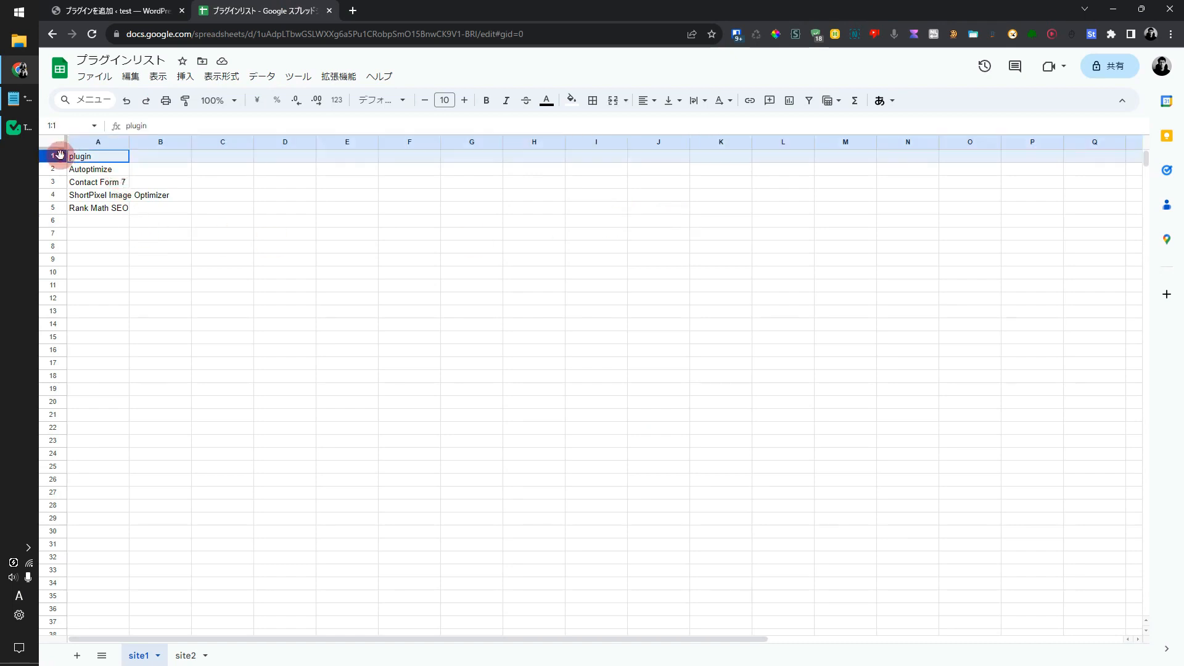
pyautogui.click(91, 169)
pyautogui.moveTo(98, 165); pyautogui.dragTo(107, 236)
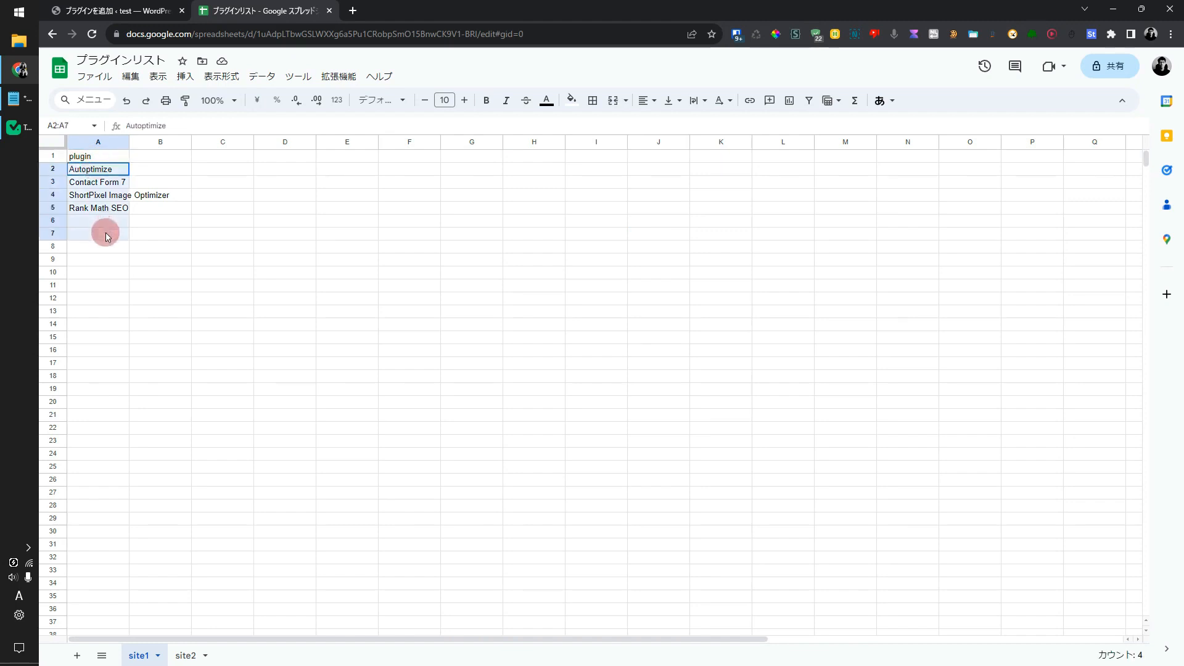
pyautogui.click(111, 169)
pyautogui.click(164, 180)
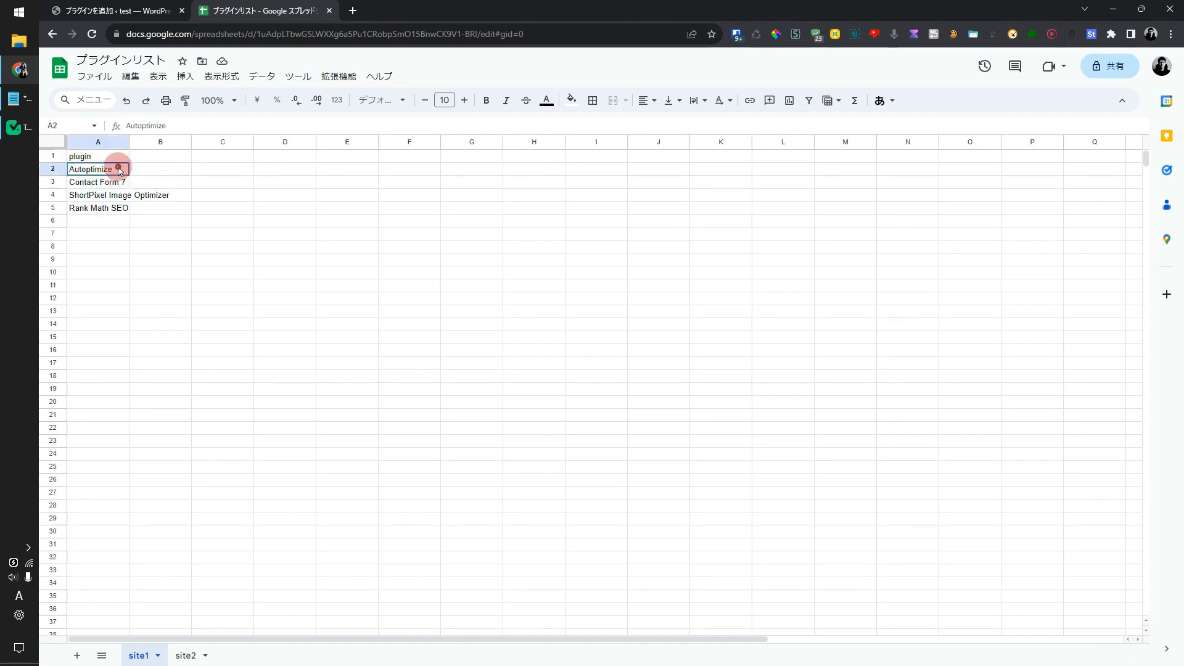
pyautogui.moveTo(119, 172); pyautogui.dragTo(124, 211)
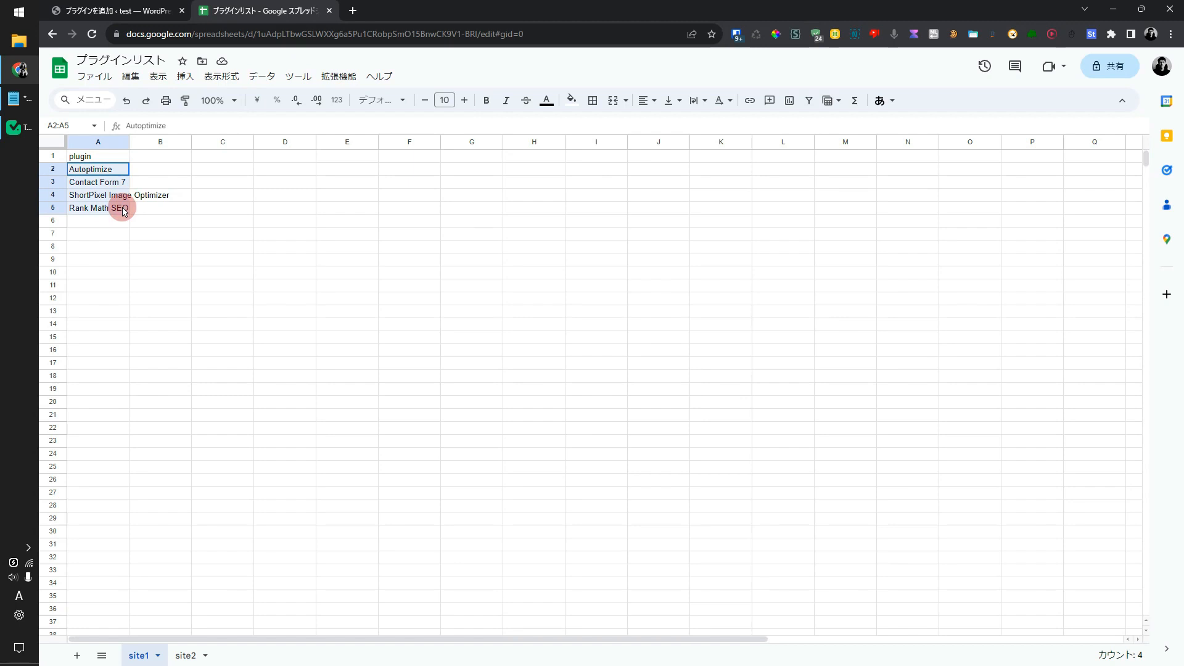
pyautogui.click(137, 209)
pyautogui.moveTo(109, 169); pyautogui.dragTo(111, 206)
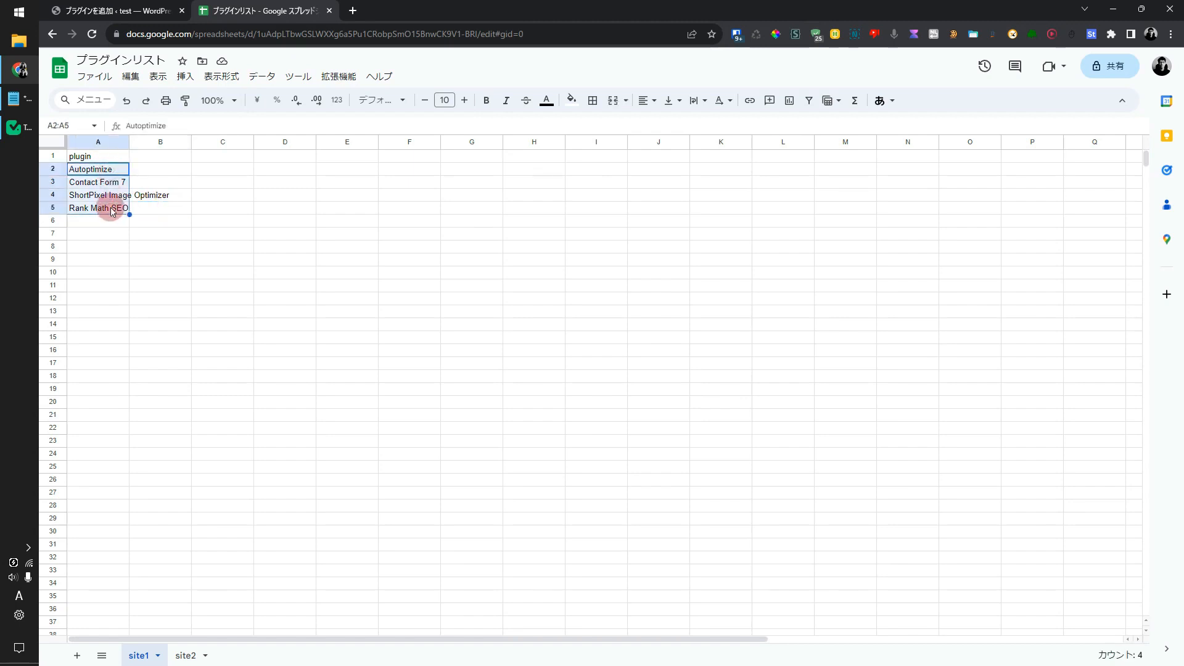
pyautogui.click(167, 197)
# - Open the spreadsheet's sharing options, and in TaskMagic set up a Loop trigger that uses Google Sheets data
pyautogui.click(1110, 66)
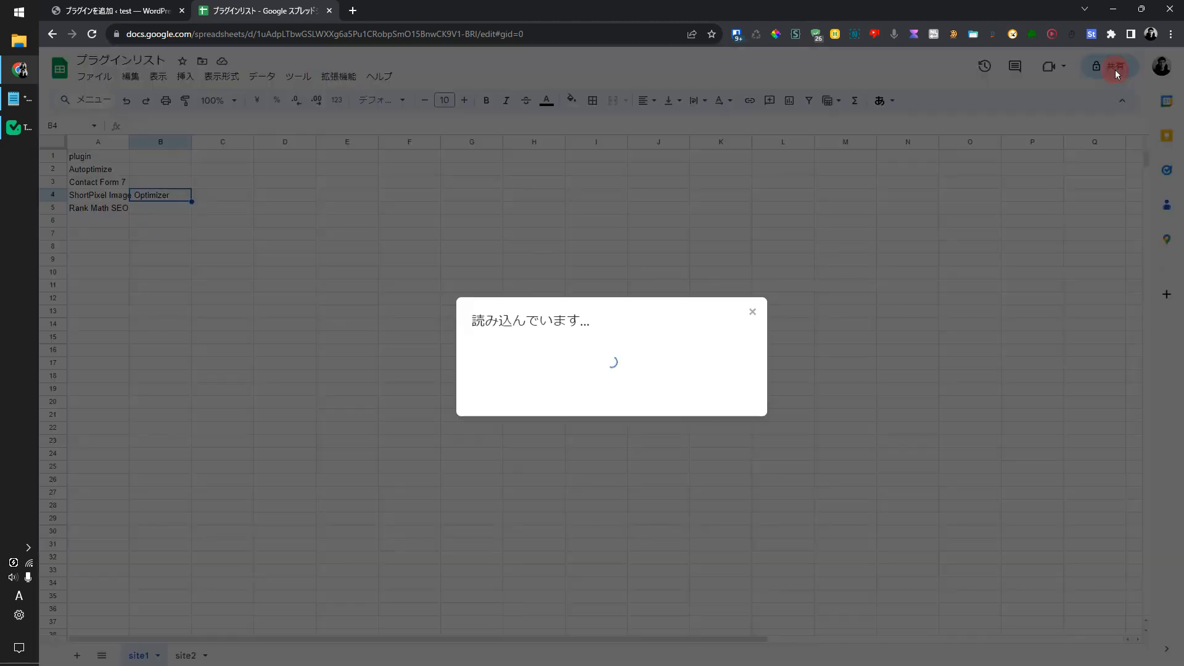
pyautogui.hotkey('alt', 'Tab')
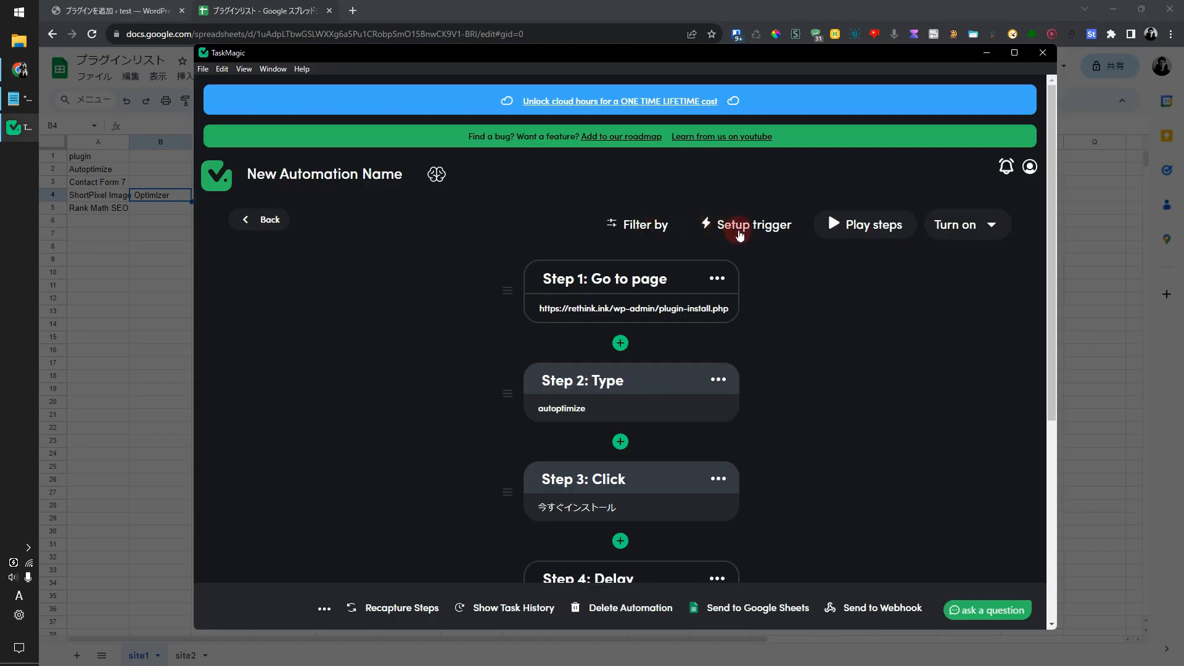
pyautogui.click(759, 225)
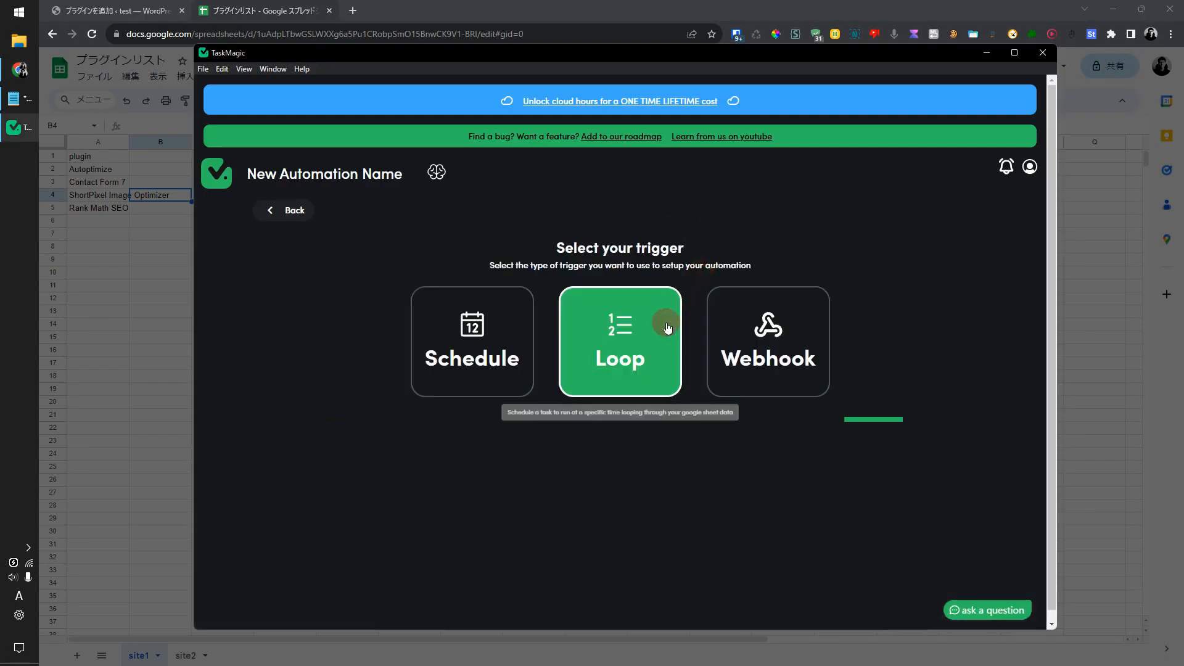
pyautogui.click(638, 344)
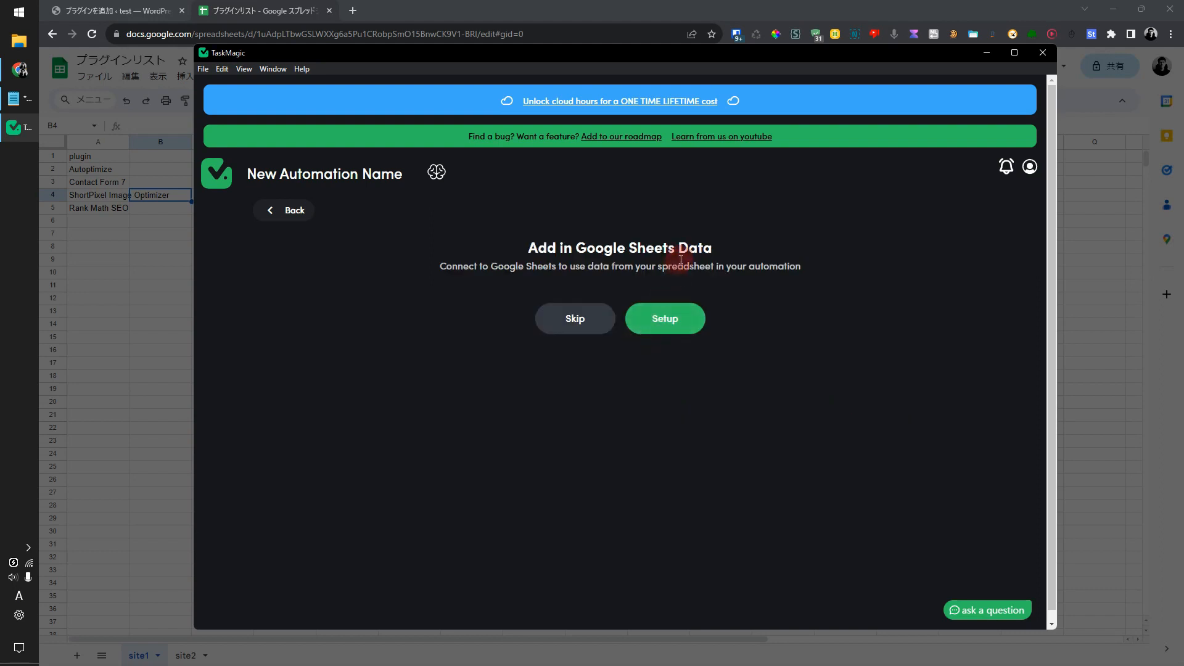
pyautogui.click(650, 314)
# - Share the プラグインリスト spreadsheet with the e-mail address TaskMagic specifies, with notification turned off
pyautogui.moveTo(561, 384); pyautogui.dragTo(661, 385)
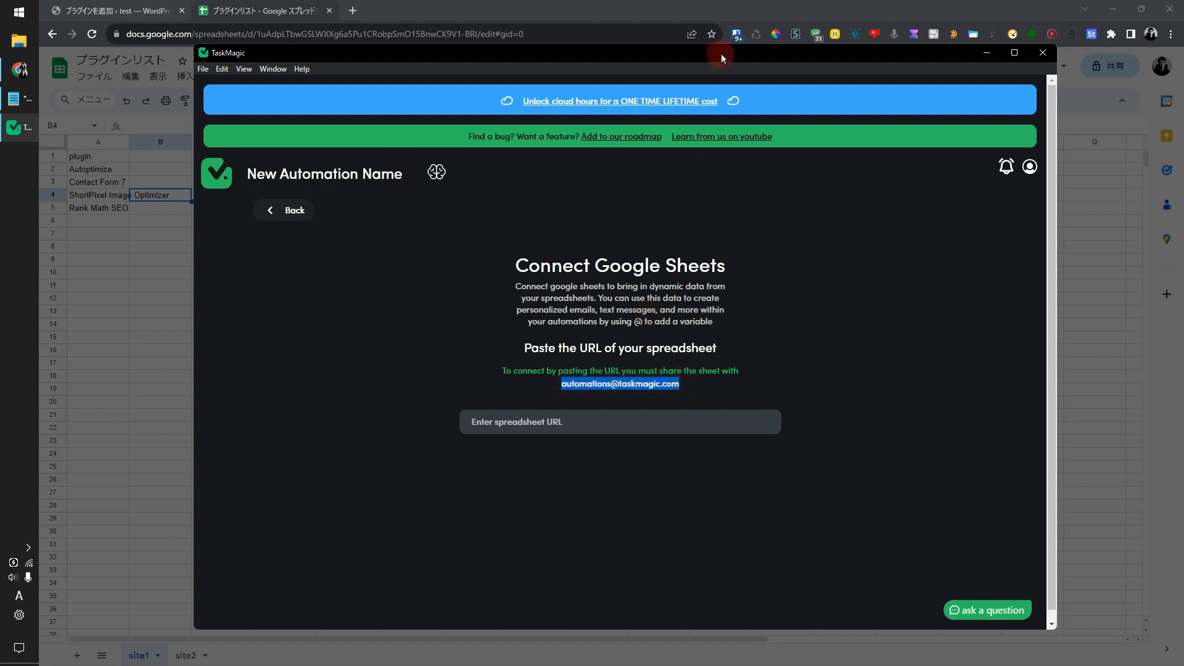
pyautogui.moveTo(720, 53); pyautogui.dragTo(726, 73)
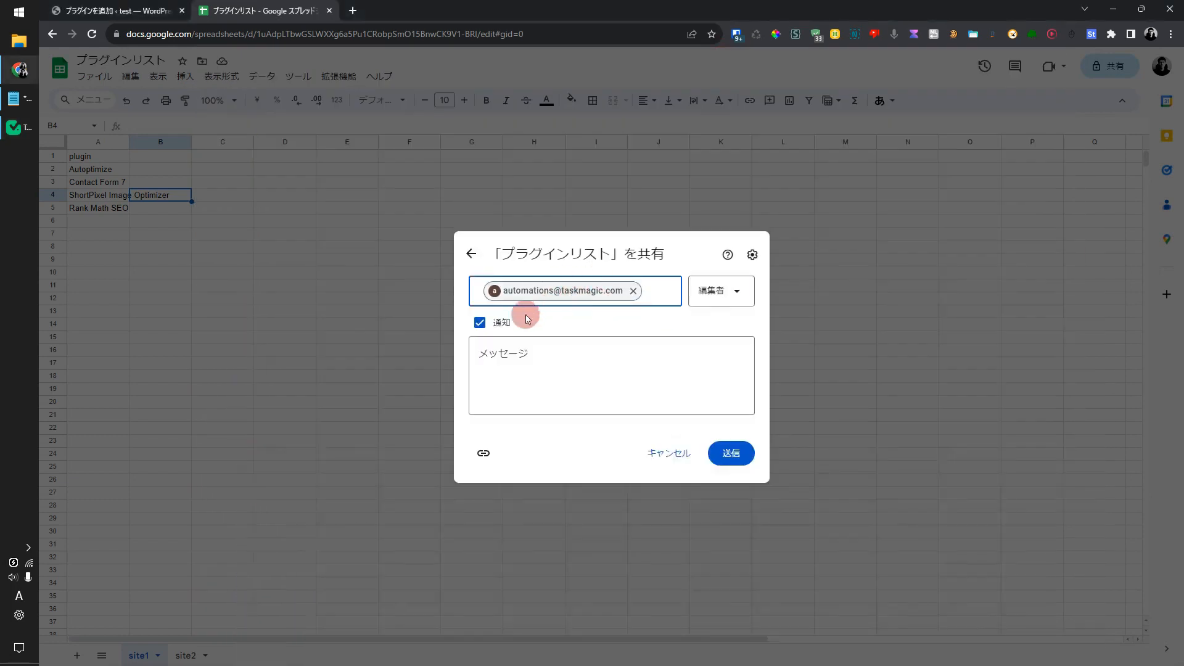
pyautogui.click(504, 322)
pyautogui.click(718, 335)
pyautogui.click(728, 337)
pyautogui.click(737, 410)
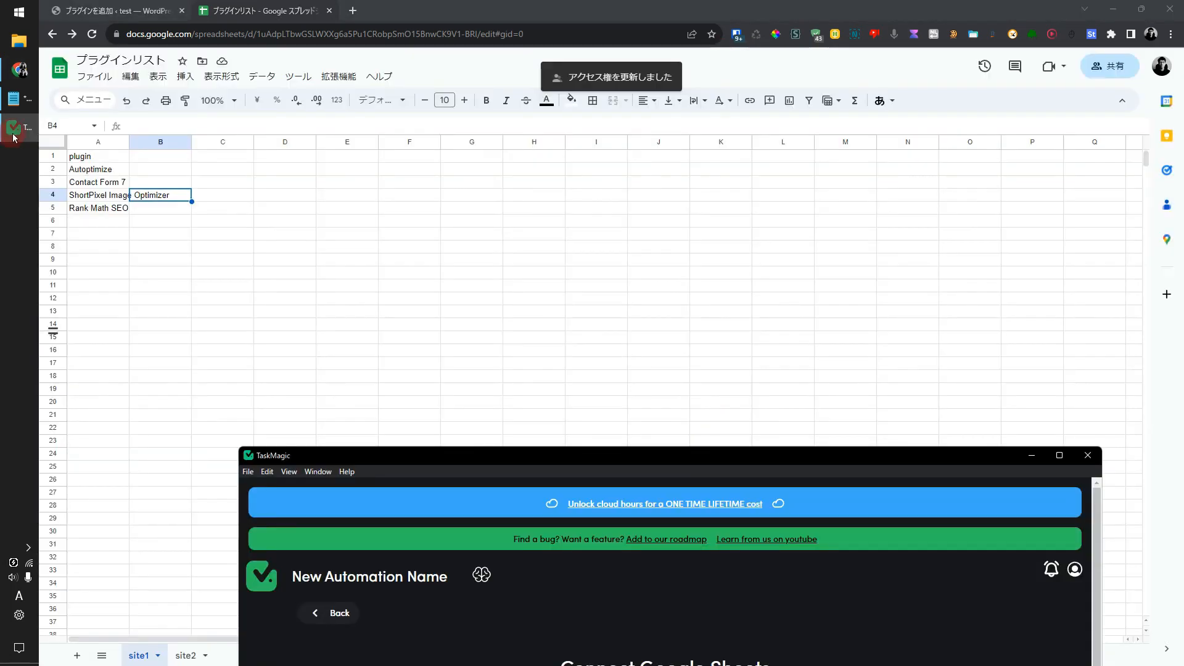
# - Copy the プラグインリスト spreadsheet's URL and enter it as the spreadsheet URL of TaskMagic's Google Sheets connection
pyautogui.click(283, 34)
pyautogui.hotkey('ctrl', 'c')
pyautogui.click(554, 233)
pyautogui.click(19, 128)
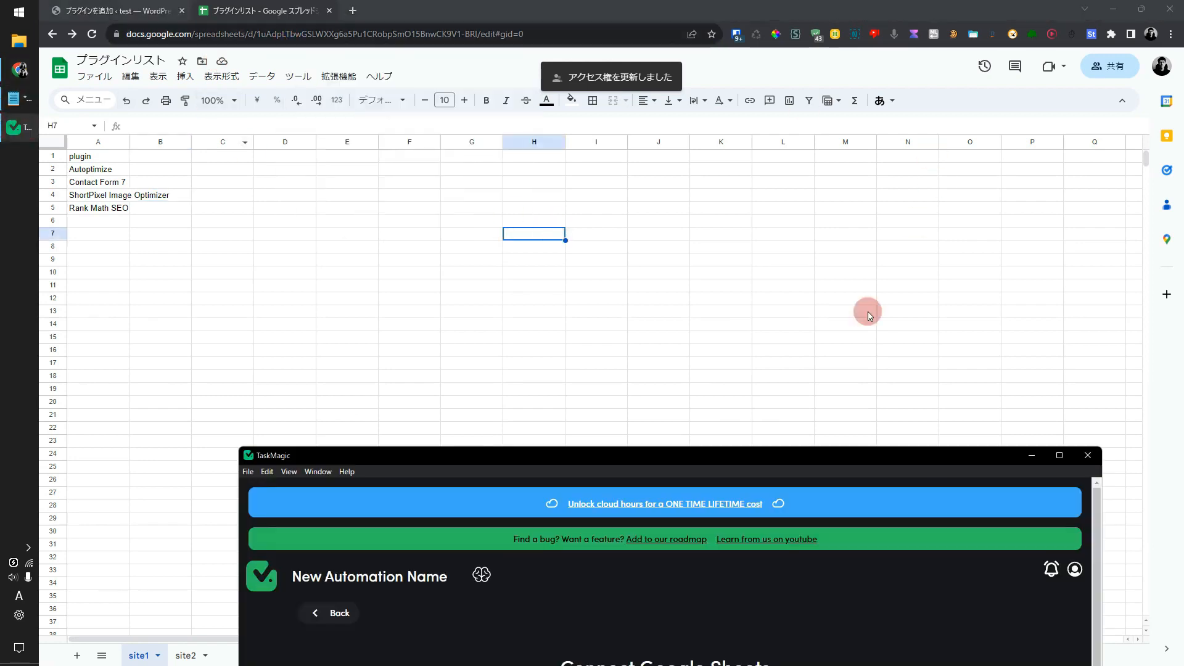
pyautogui.moveTo(875, 450); pyautogui.dragTo(915, 87)
pyautogui.click(613, 457)
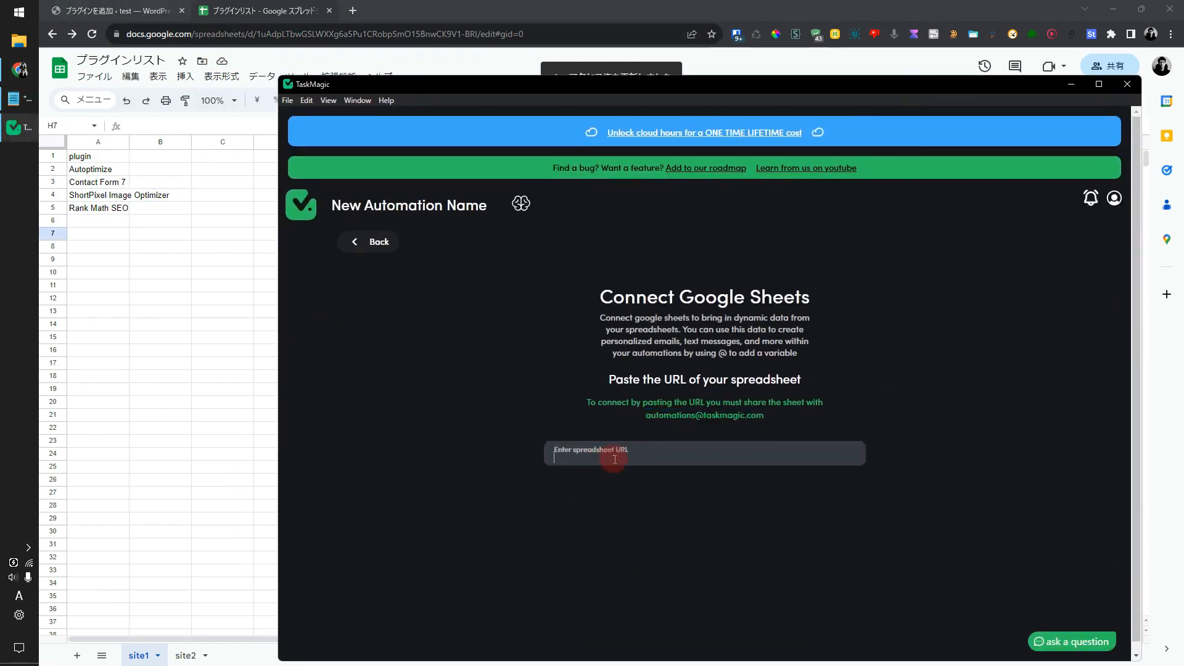
pyautogui.hotkey('ctrl', 'v')
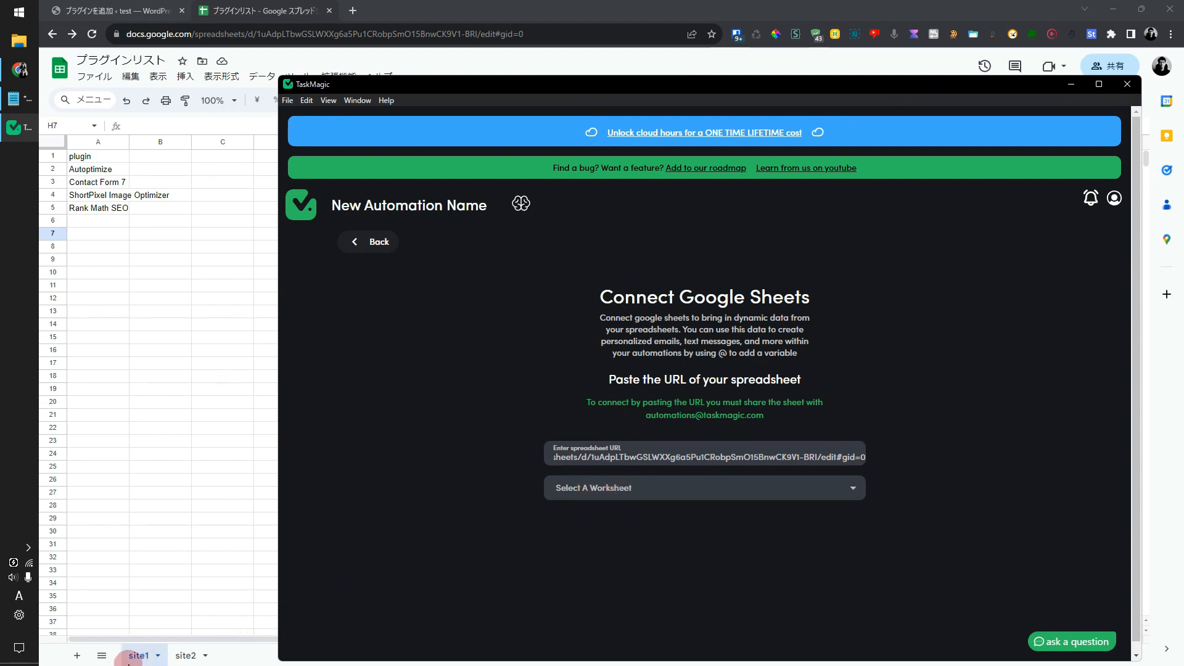
# - Choose the site1 worksheet as the data source and accept plugin as its column header
pyautogui.click(606, 489)
pyautogui.click(604, 517)
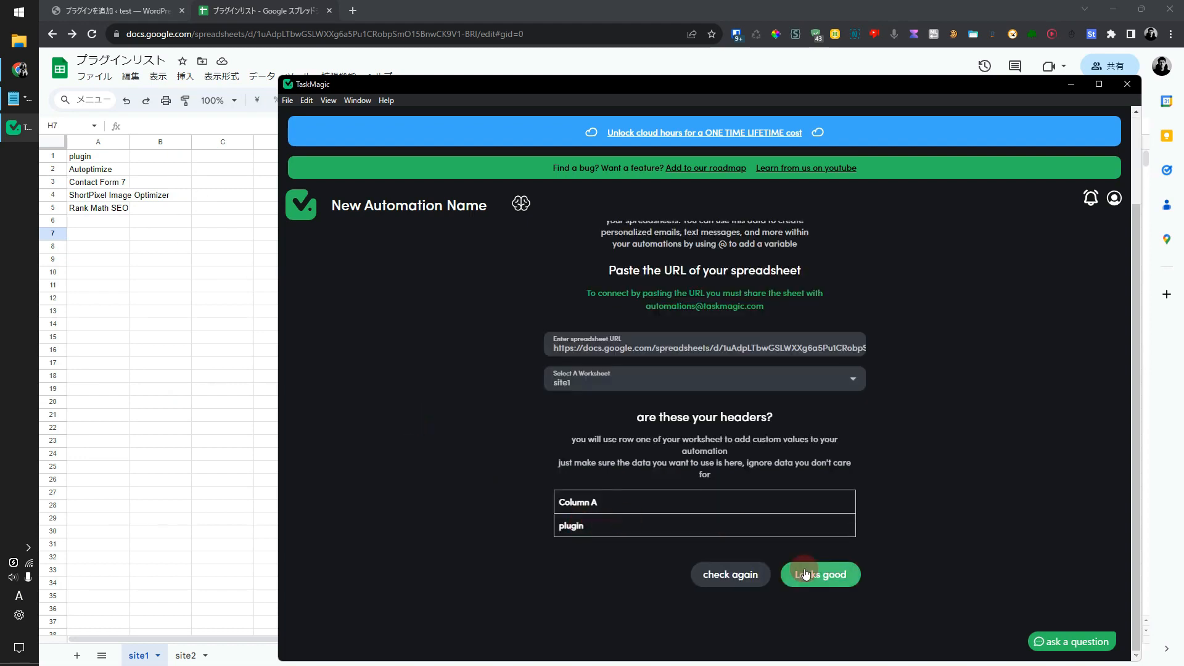
pyautogui.click(805, 574)
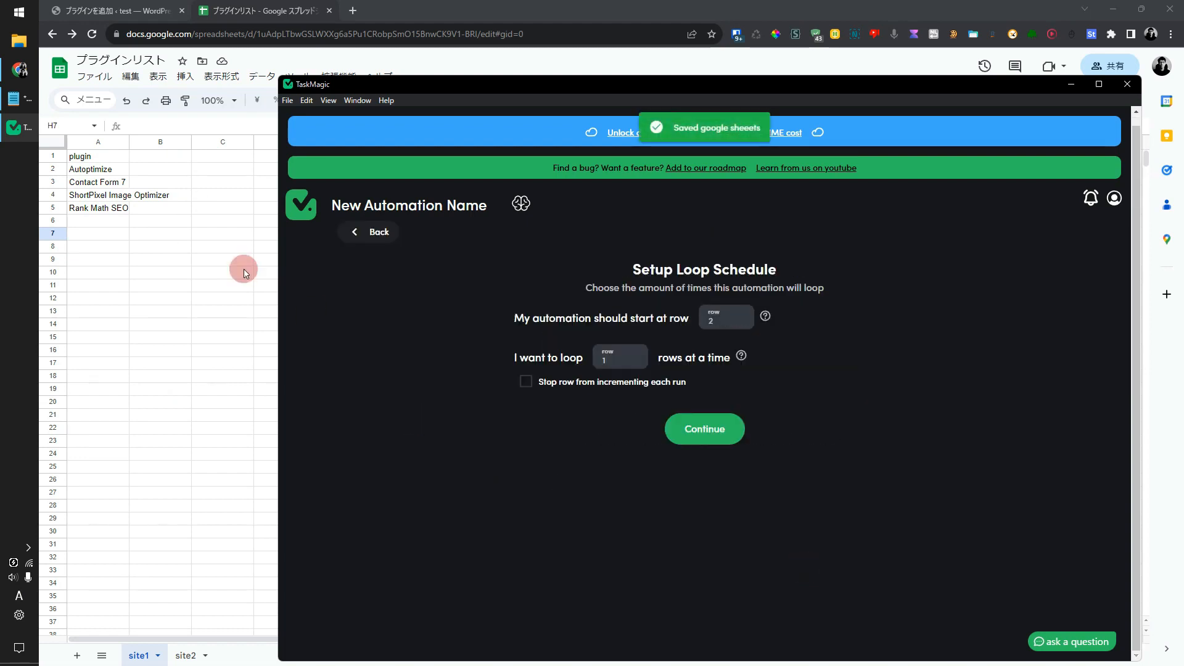
# - Set the loop to start at row 2 and process 4 rows at a time, keeping the hour schedule
pyautogui.click(75, 167)
pyautogui.click(703, 324)
pyautogui.click(606, 361)
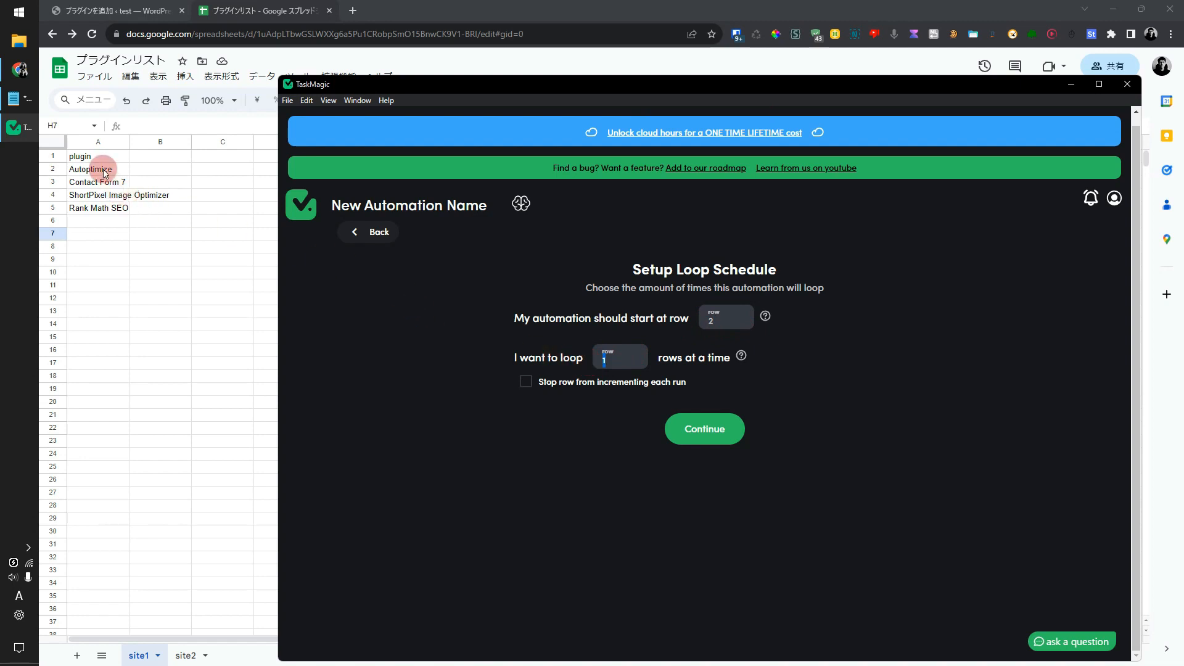
pyautogui.moveTo(103, 173); pyautogui.dragTo(98, 210)
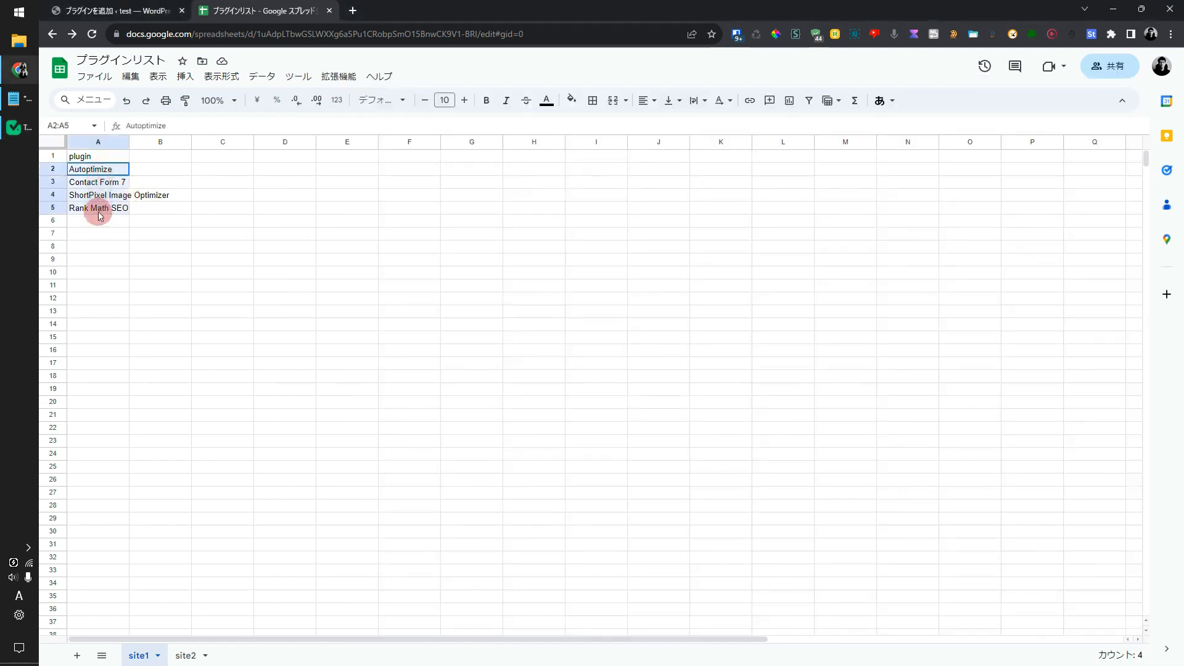
pyautogui.click(18, 128)
pyautogui.doubleClick(607, 363)
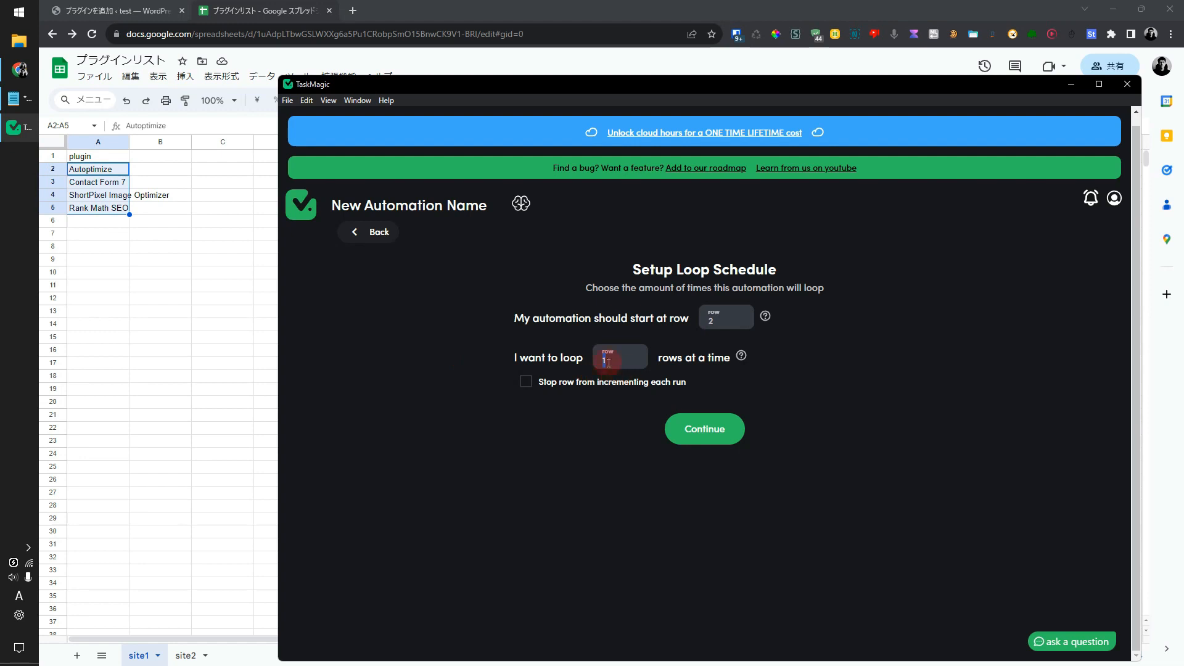
pyautogui.write('4')
pyautogui.click(704, 429)
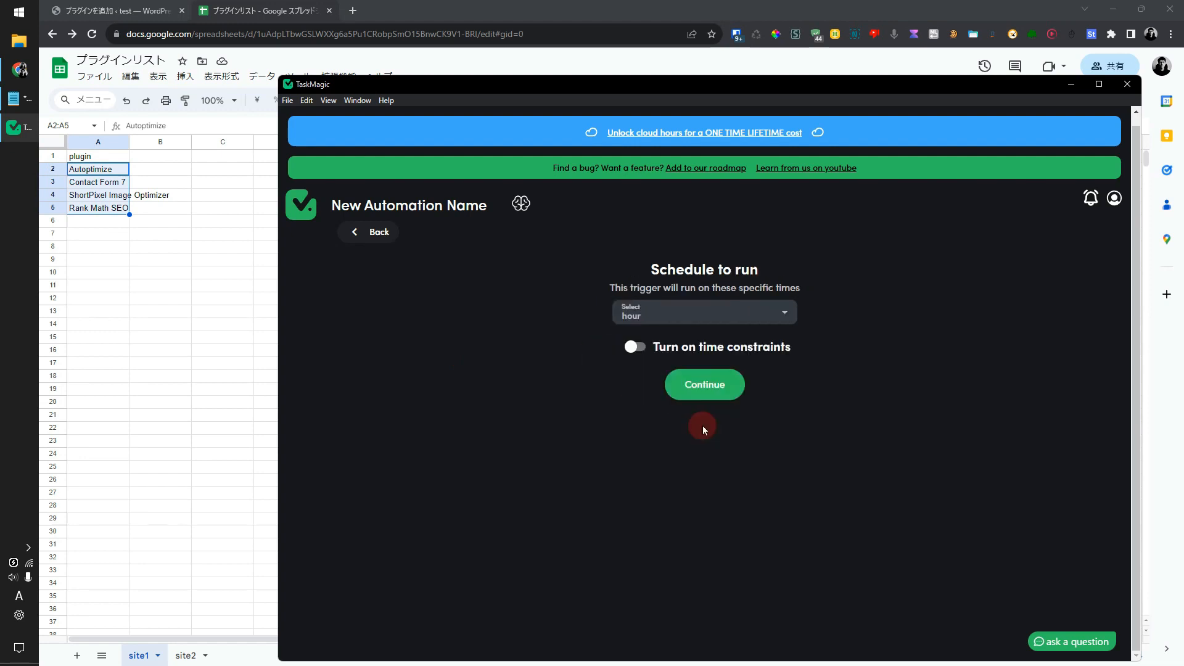
pyautogui.click(695, 395)
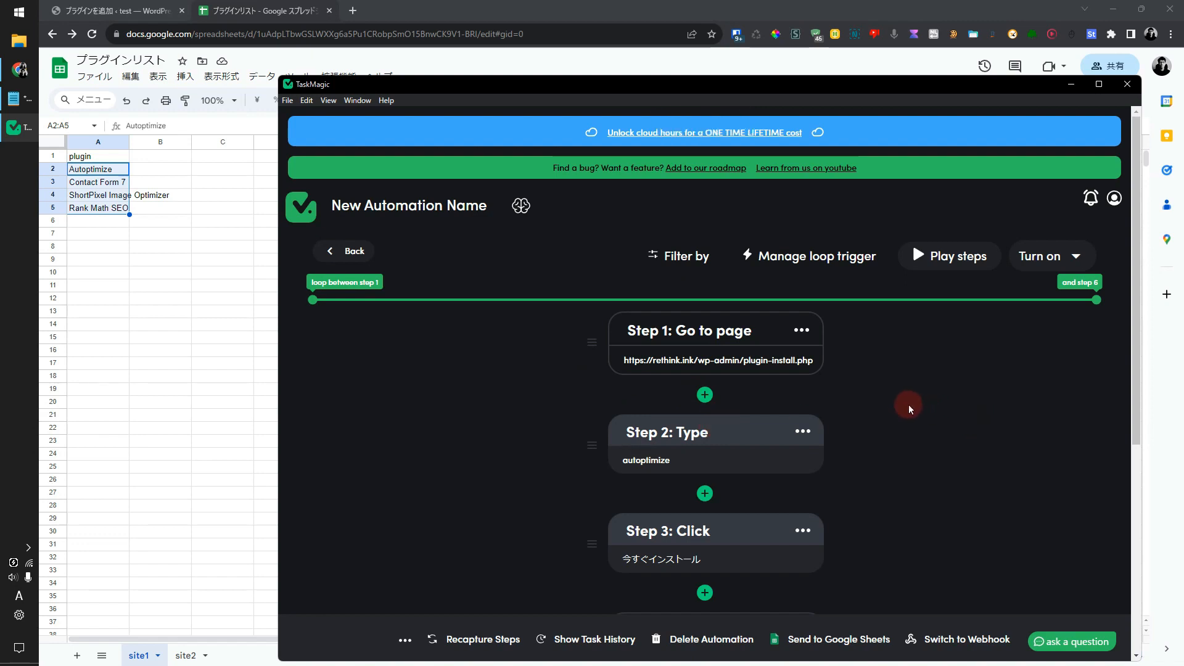
pyautogui.scroll(-1, 743, 402)
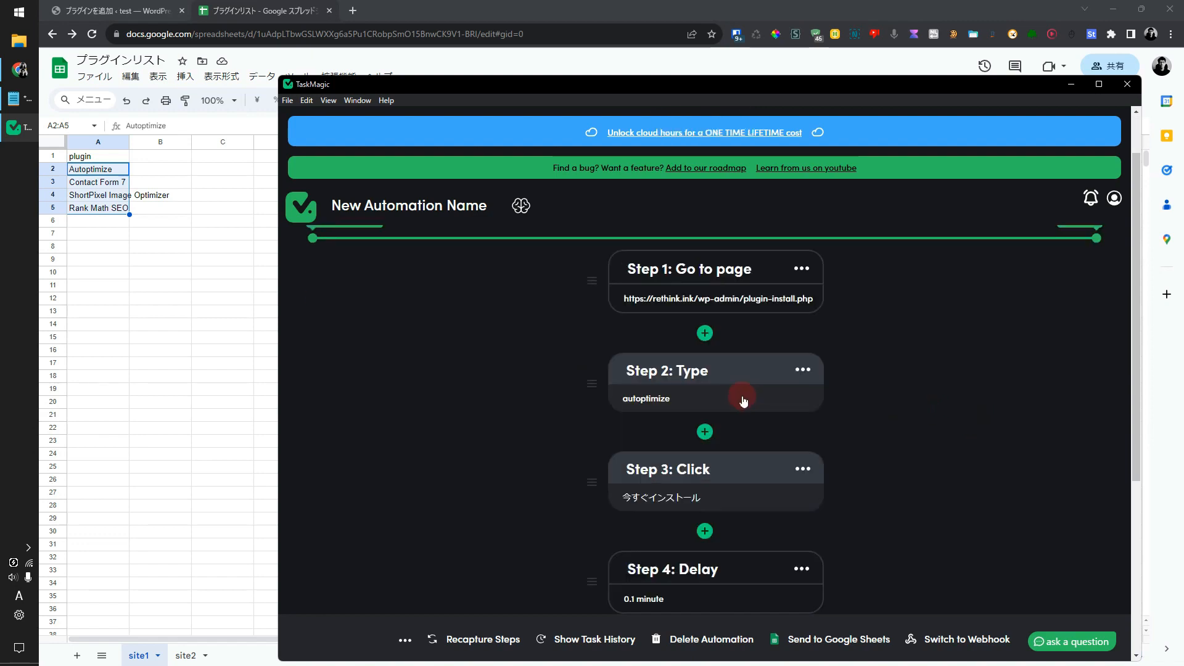
pyautogui.click(684, 400)
pyautogui.moveTo(761, 391); pyautogui.dragTo(520, 391)
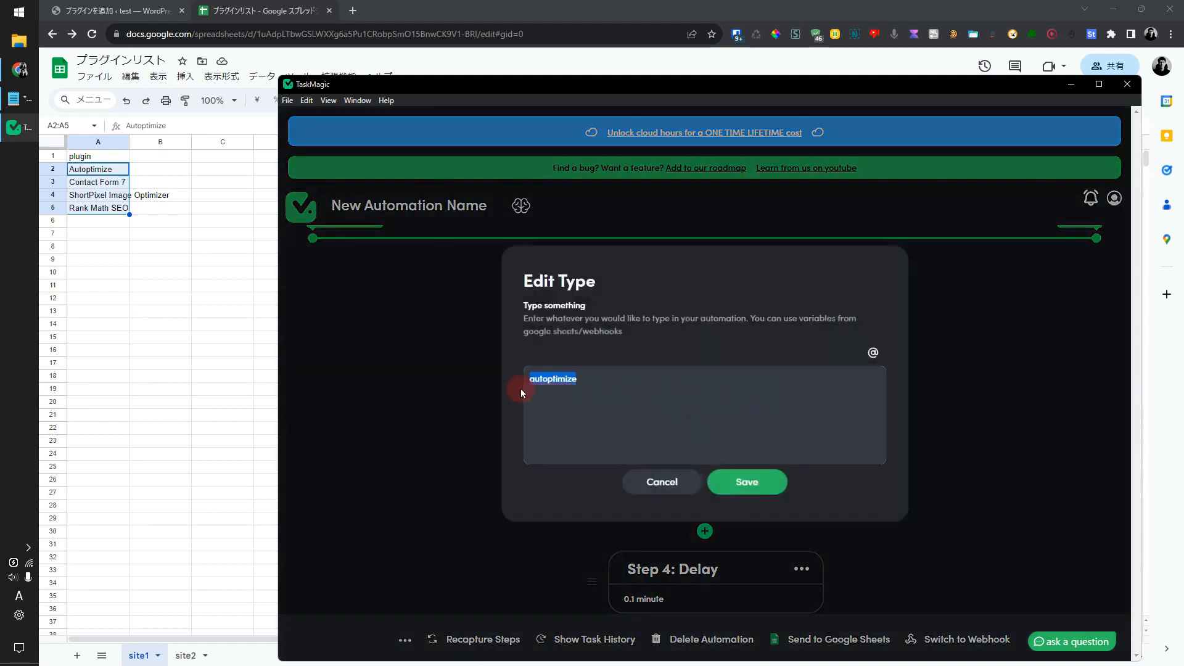
pyautogui.write('\\')
pyautogui.press('BackSpace')
pyautogui.click(873, 352)
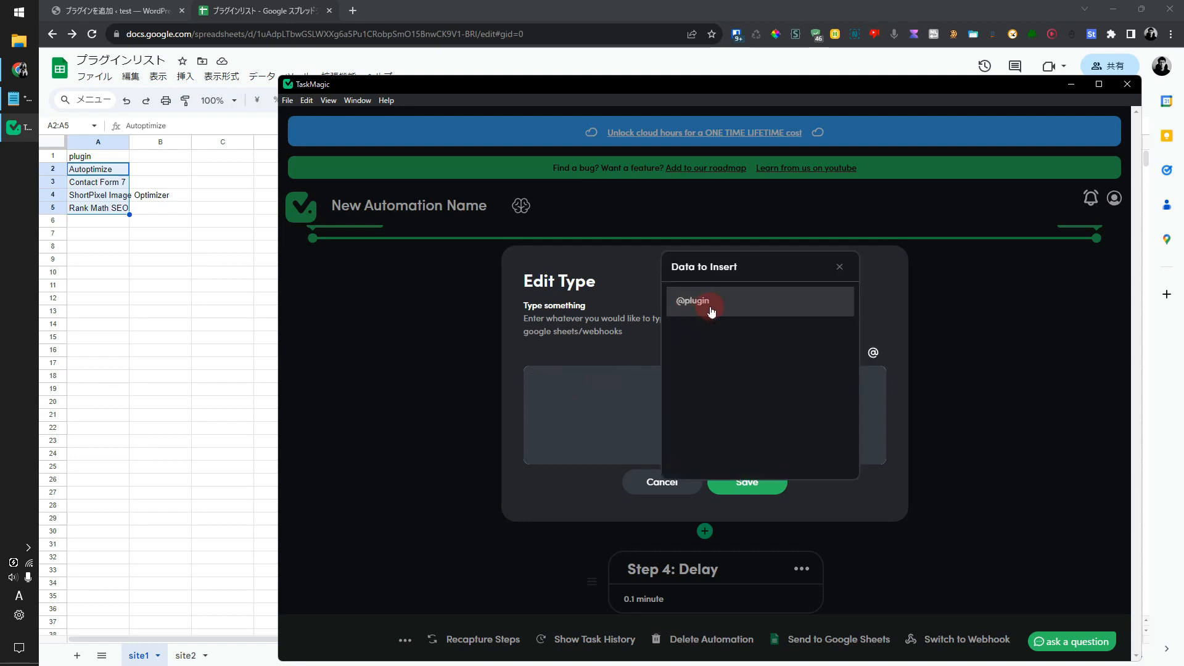
pyautogui.click(710, 310)
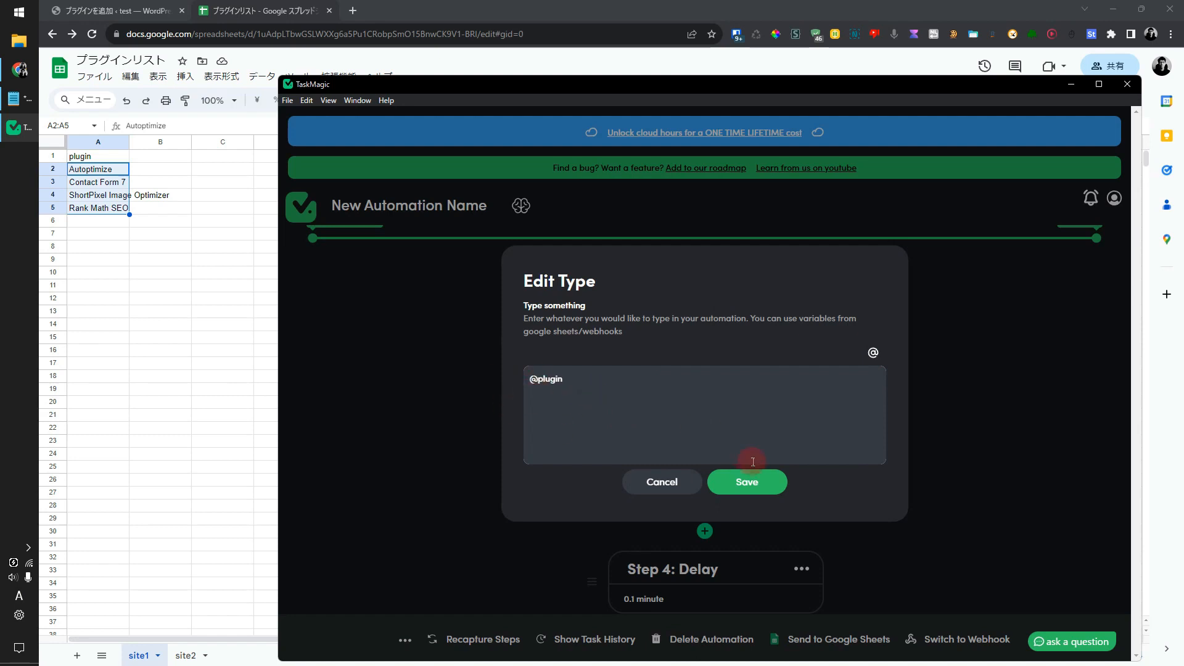
pyautogui.click(758, 482)
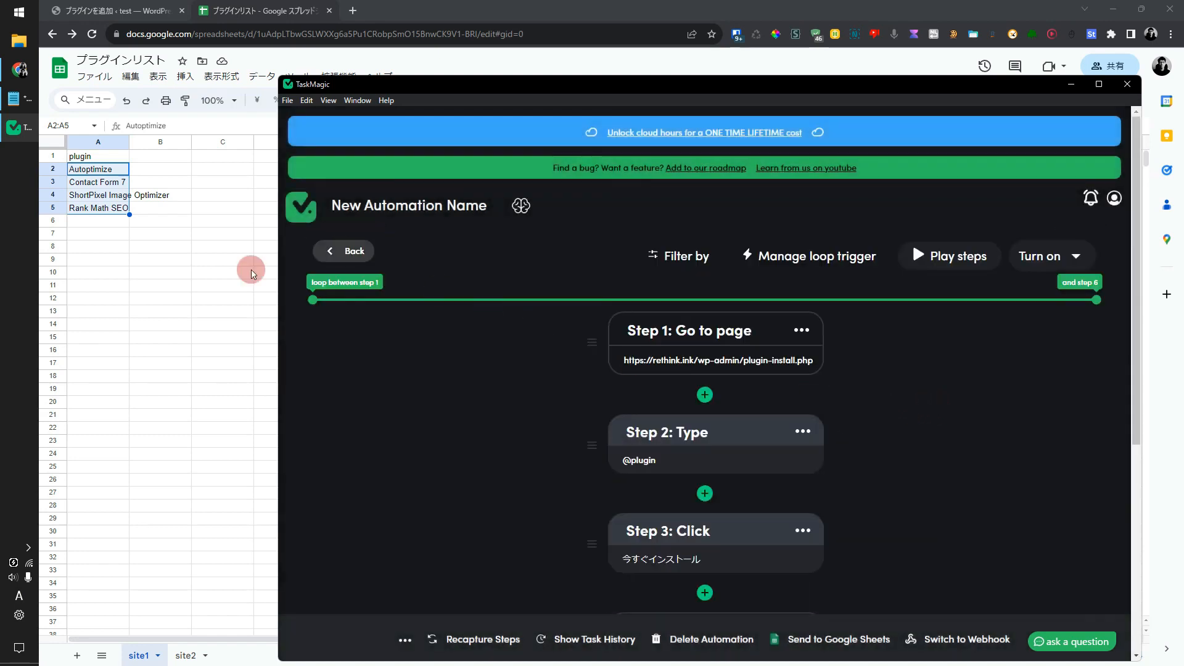
pyautogui.click(157, 171)
pyautogui.moveTo(77, 169); pyautogui.dragTo(97, 206)
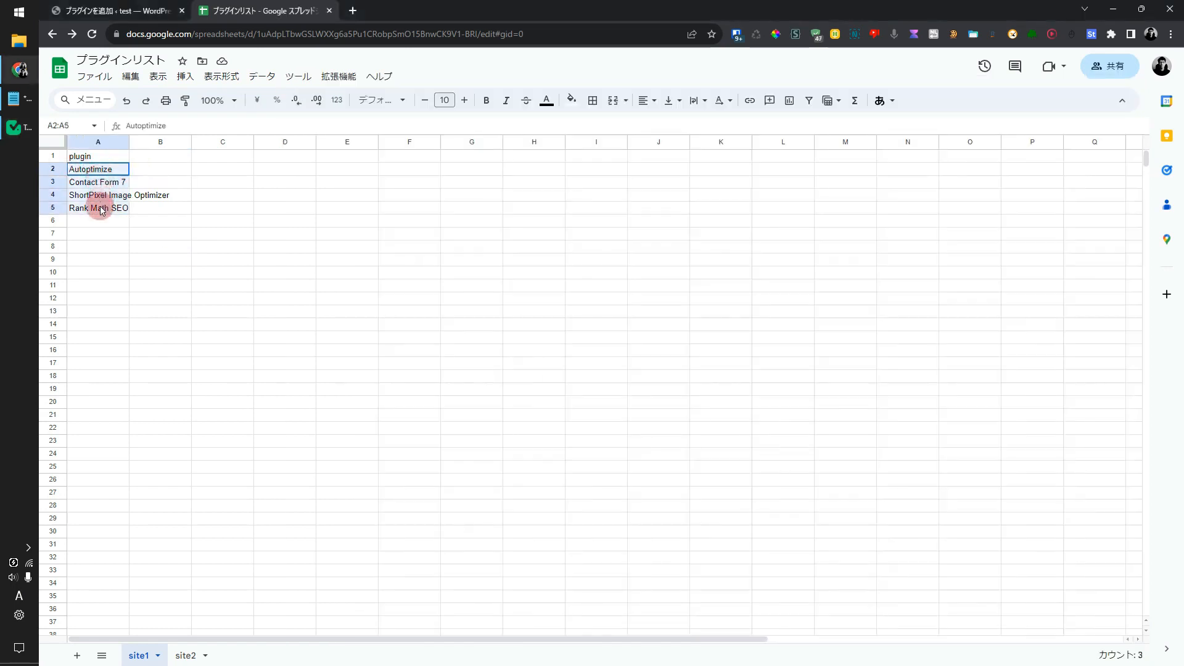
pyautogui.click(123, 207)
pyautogui.click(114, 198)
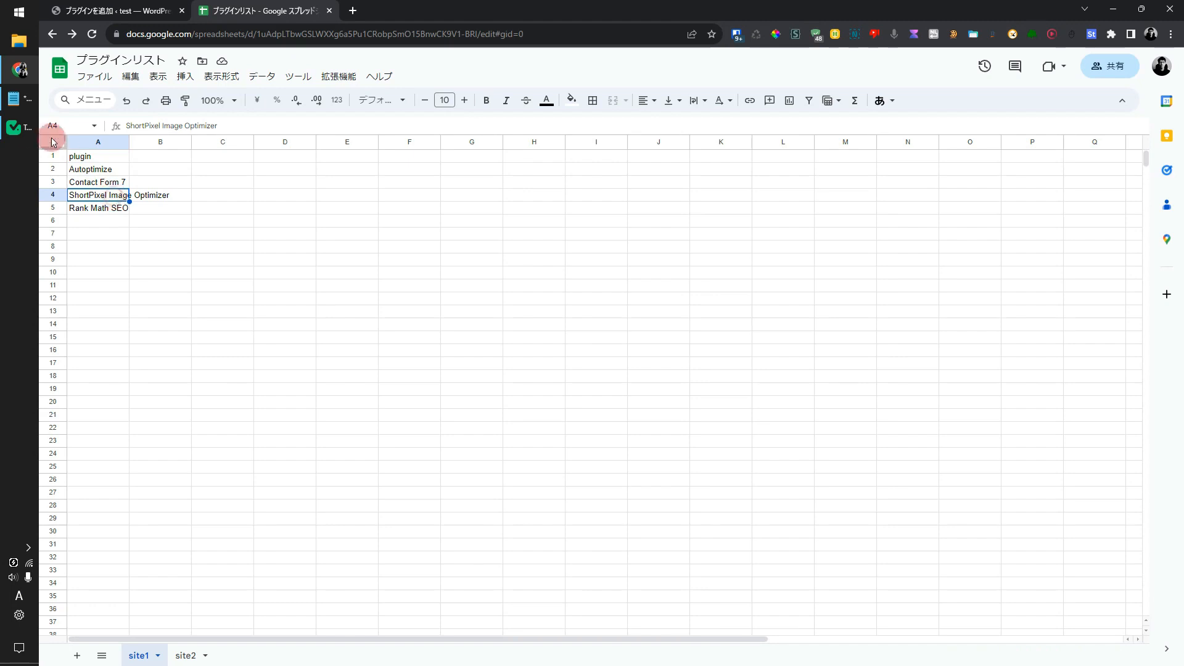
# - Switch to TaskMagic, review the plugin automation's steps, run them from the desktop and move the automated browser window clear of the plugin list
pyautogui.click(18, 128)
pyautogui.scroll(-4, 670, 414)
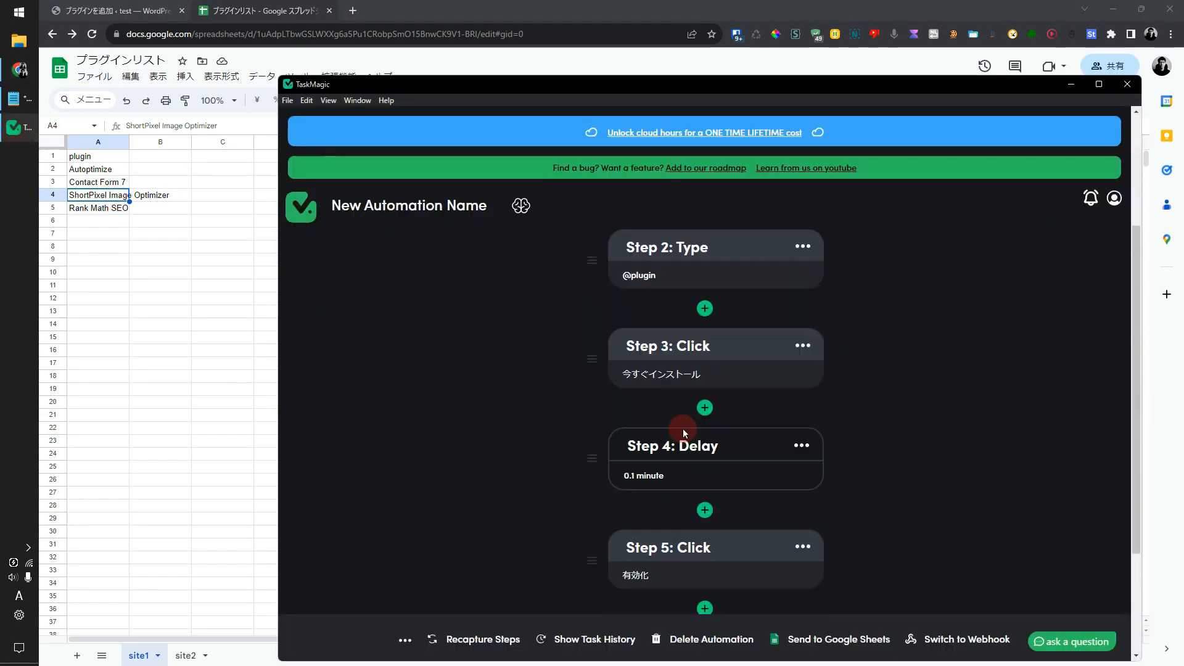
pyautogui.scroll(5, 685, 457)
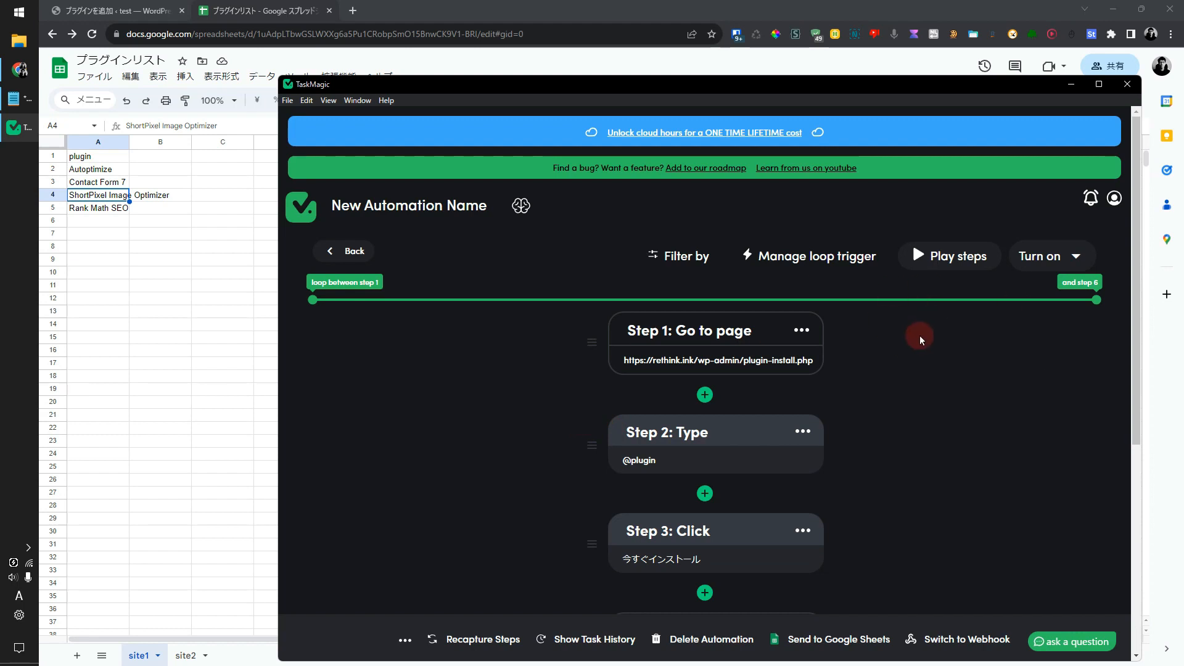
pyautogui.click(937, 258)
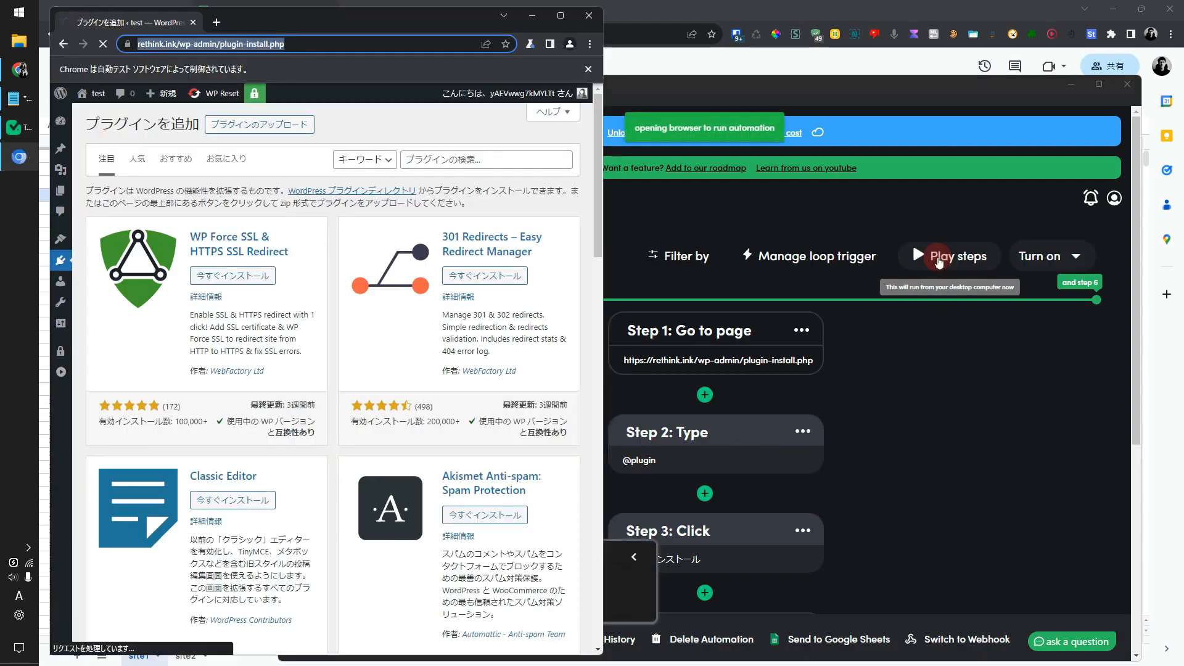
pyautogui.moveTo(448, 19); pyautogui.dragTo(780, 20)
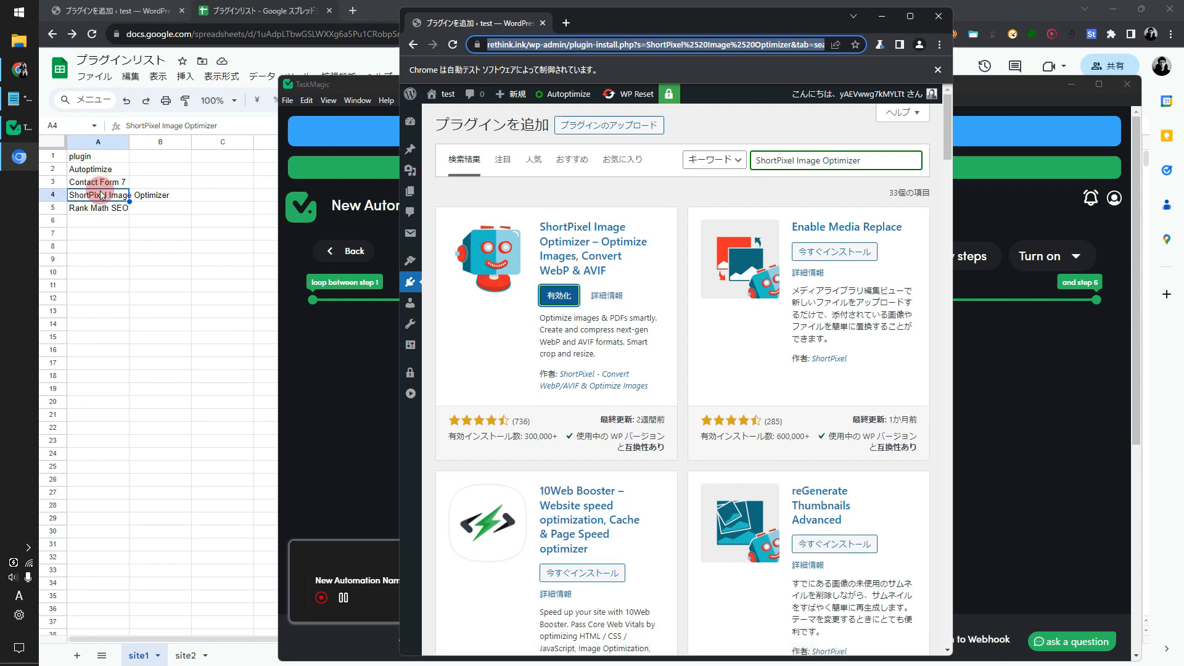
# - Follow the running automation against the site1 plugin list, from Autoptimize through Rank Math SEO
pyautogui.click(95, 173)
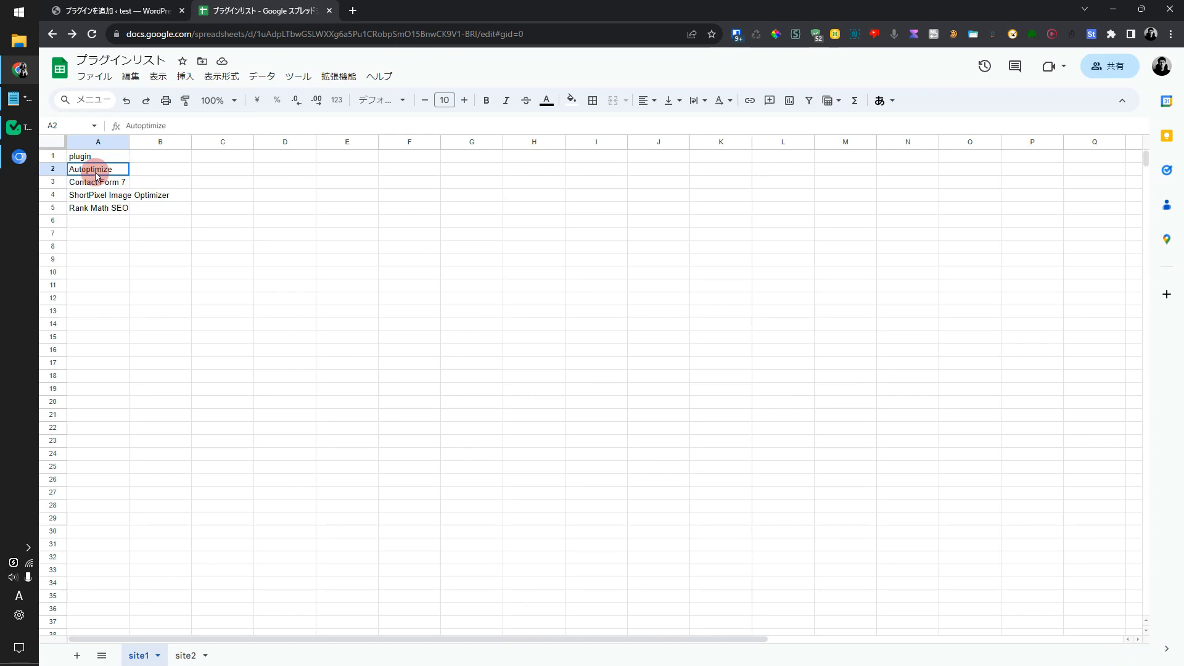
pyautogui.click(95, 183)
pyautogui.click(96, 195)
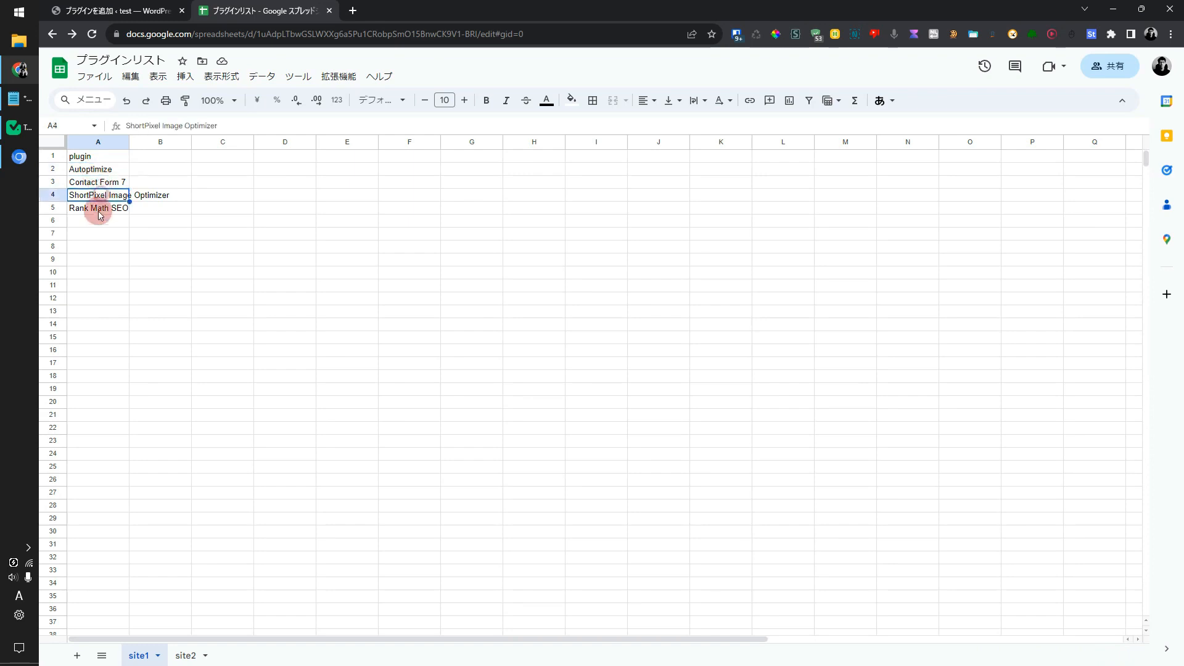
pyautogui.click(97, 209)
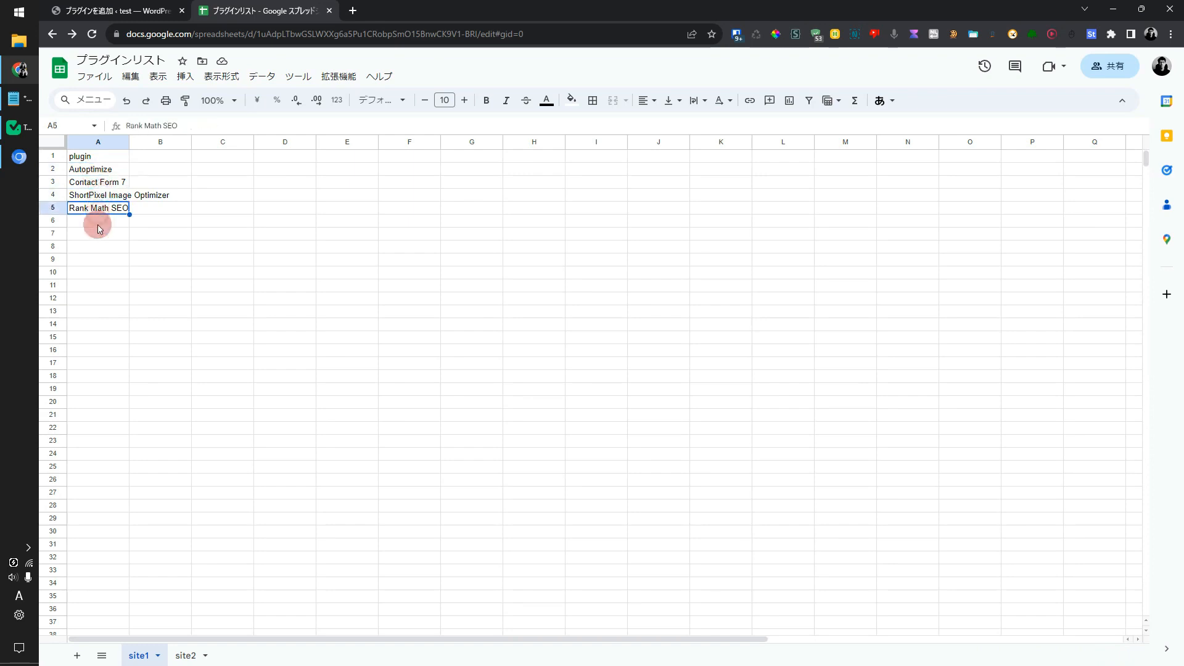
pyautogui.click(11, 159)
pyautogui.click(16, 159)
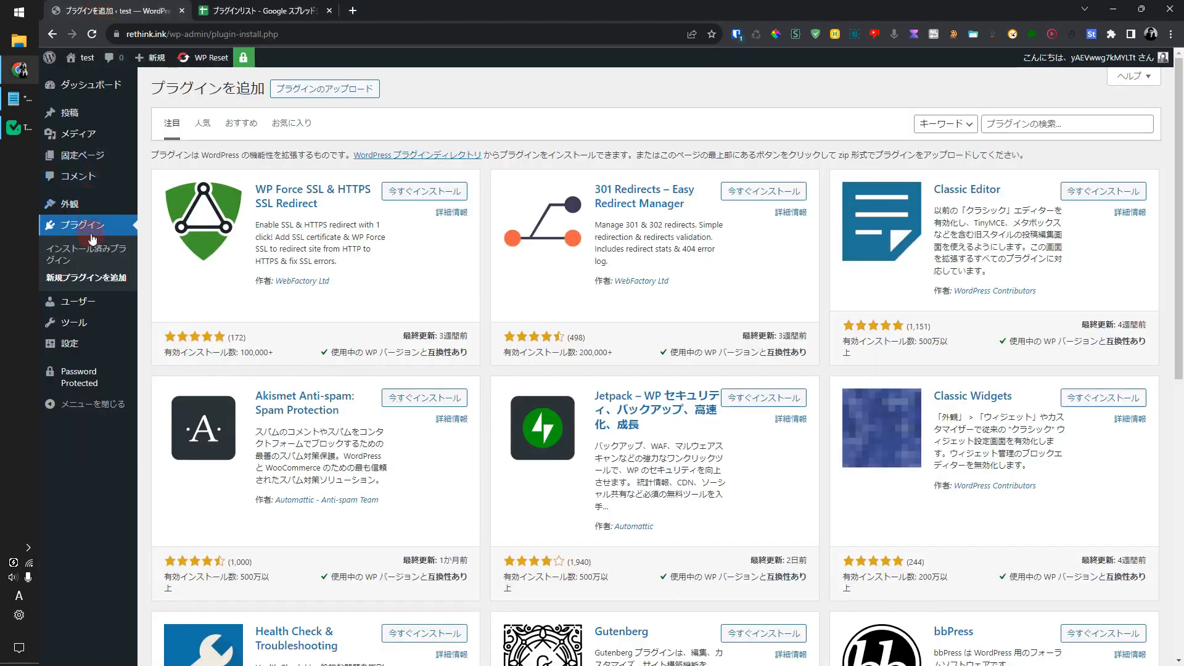
# - Compare WordPress's installed plugins page with the four plugins listed in A2:A5 of the site1 sheet
pyautogui.click(93, 249)
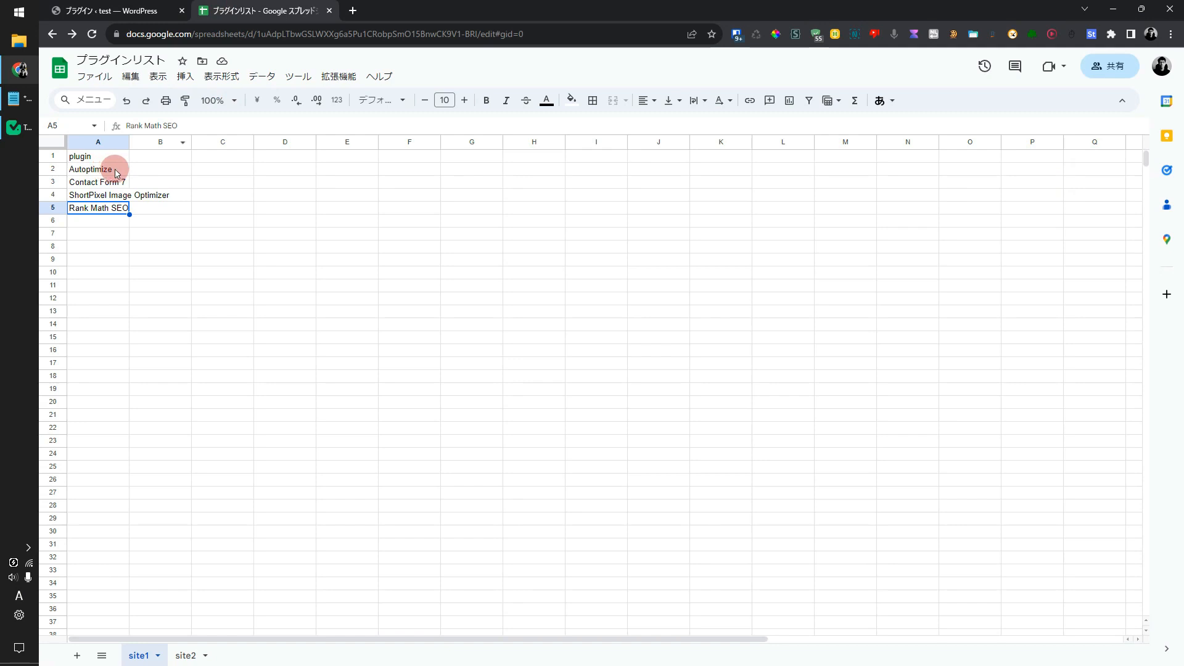
pyautogui.moveTo(121, 170); pyautogui.dragTo(124, 216)
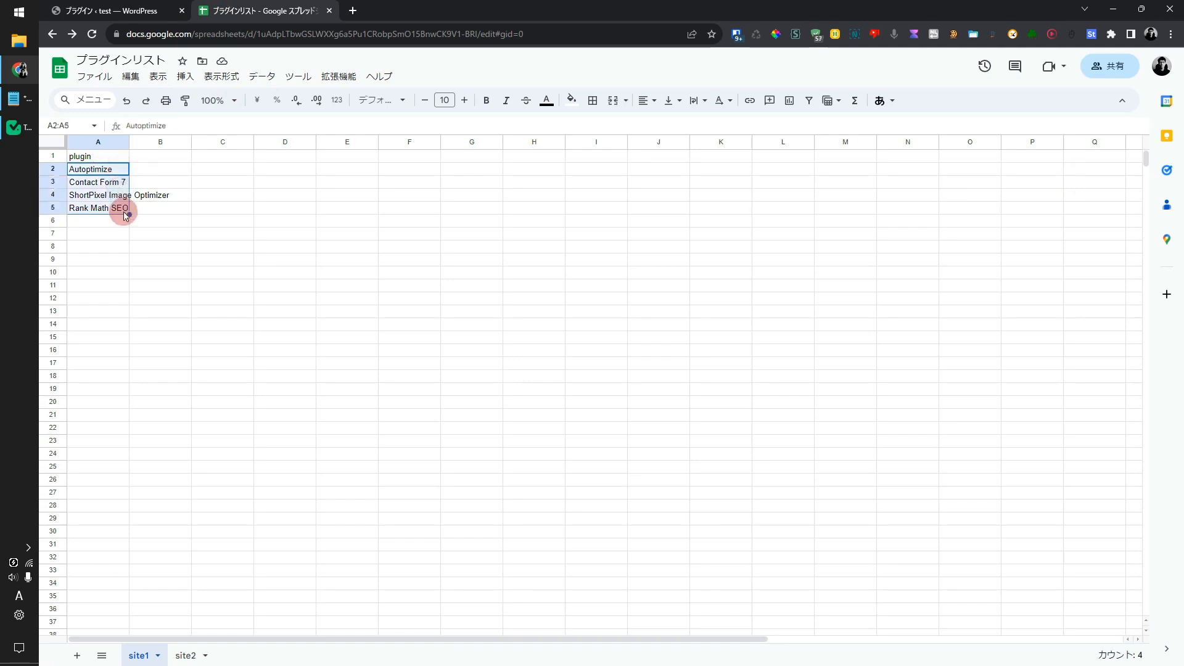
pyautogui.click(102, 10)
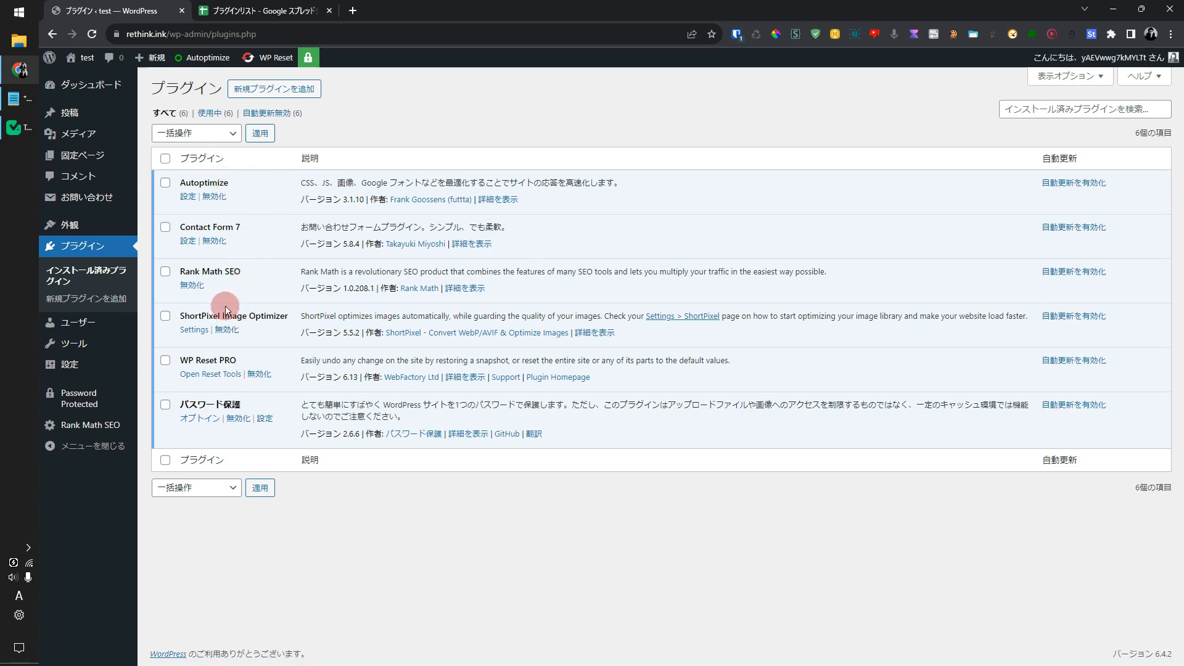
# - Open the Autoptimize settings from the installed plugins list, look through the options and copy the page's URL
pyautogui.click(187, 196)
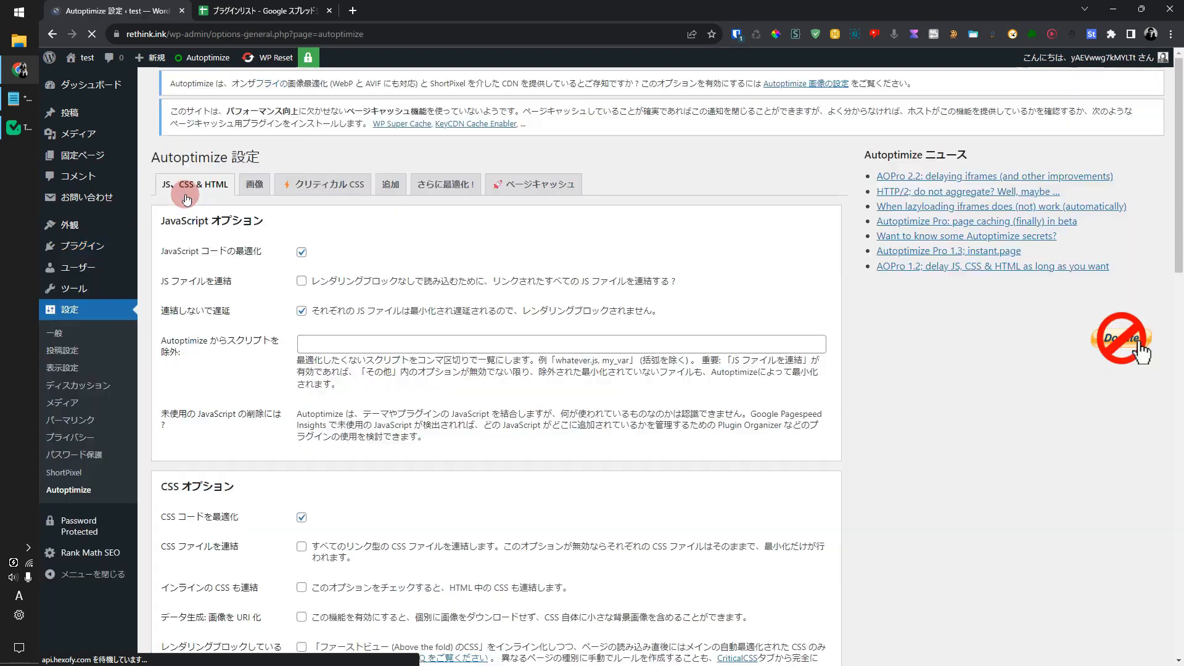
pyautogui.scroll(-20, 251, 215)
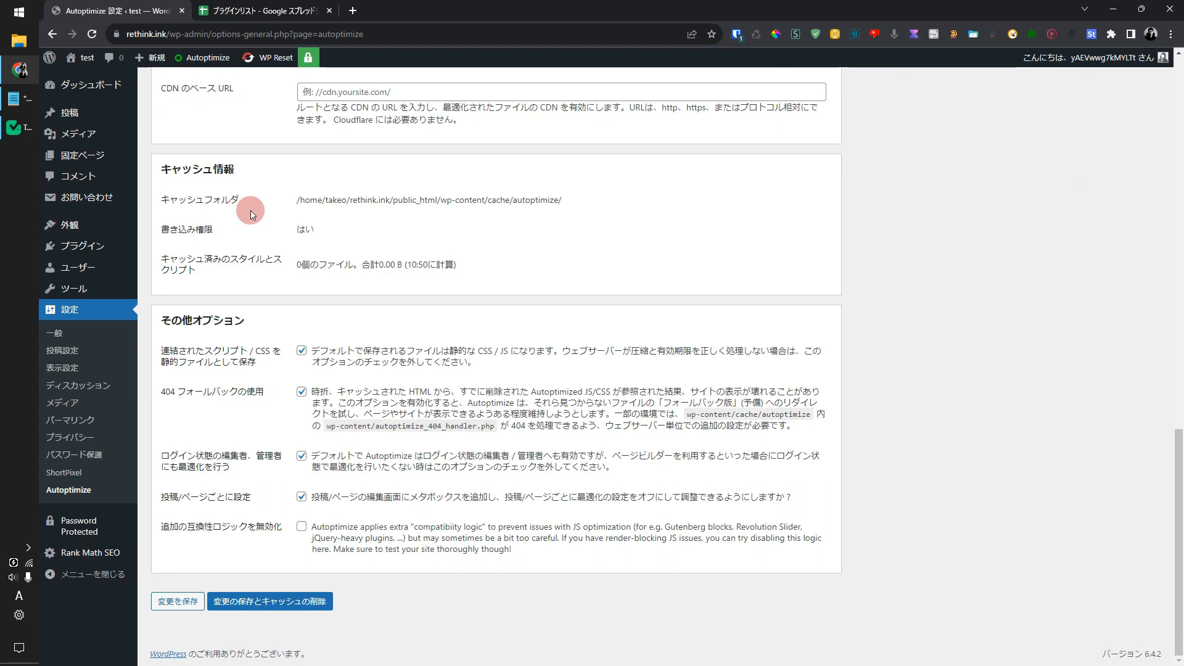
pyautogui.scroll(20, 251, 216)
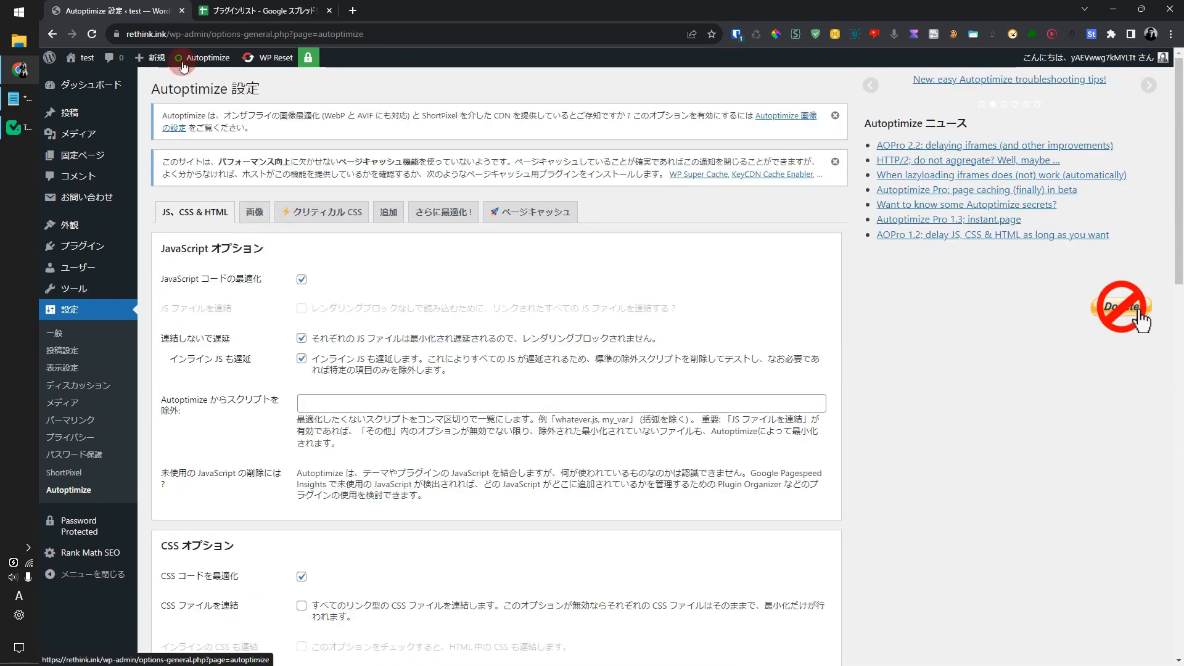
pyautogui.rightClick(217, 35)
pyautogui.click(259, 115)
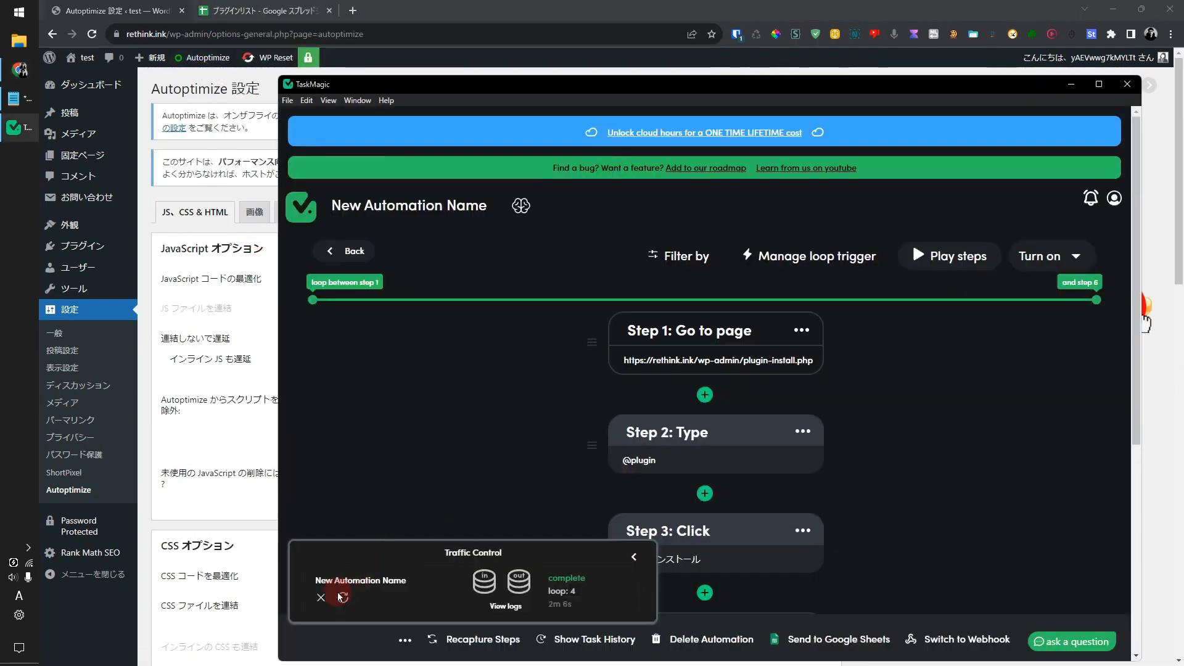
# - Dismiss the completed run in TaskMagic, return to the automations overview and start recording a new automation
pyautogui.click(321, 597)
pyautogui.click(346, 250)
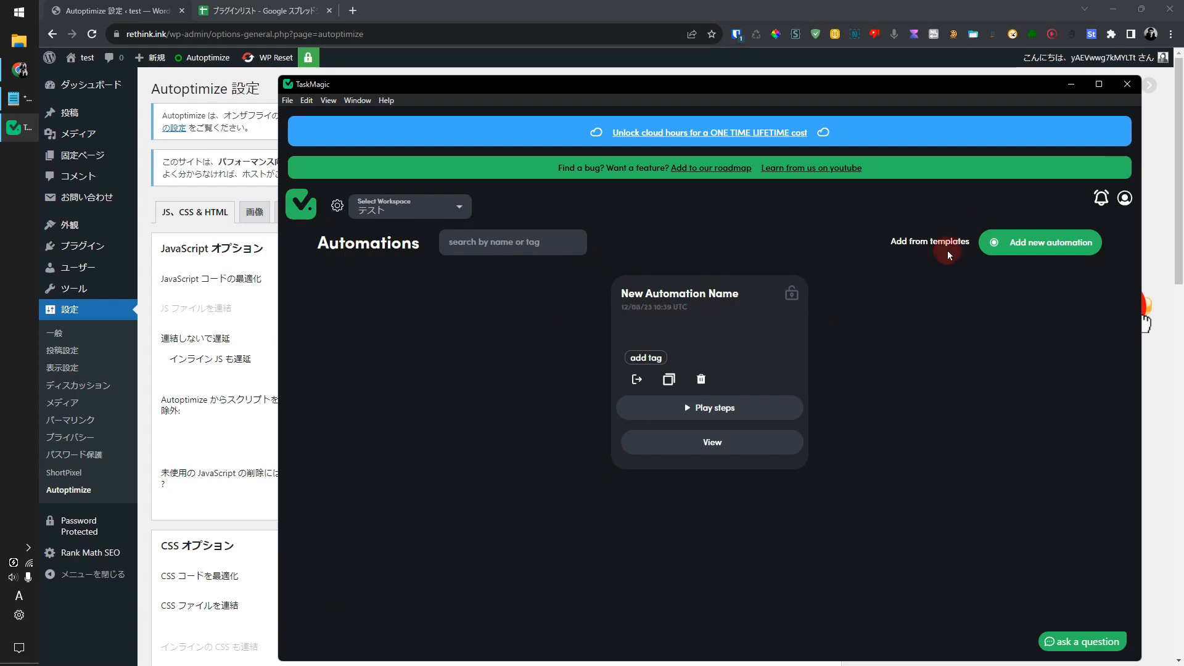
pyautogui.click(999, 242)
pyautogui.click(709, 369)
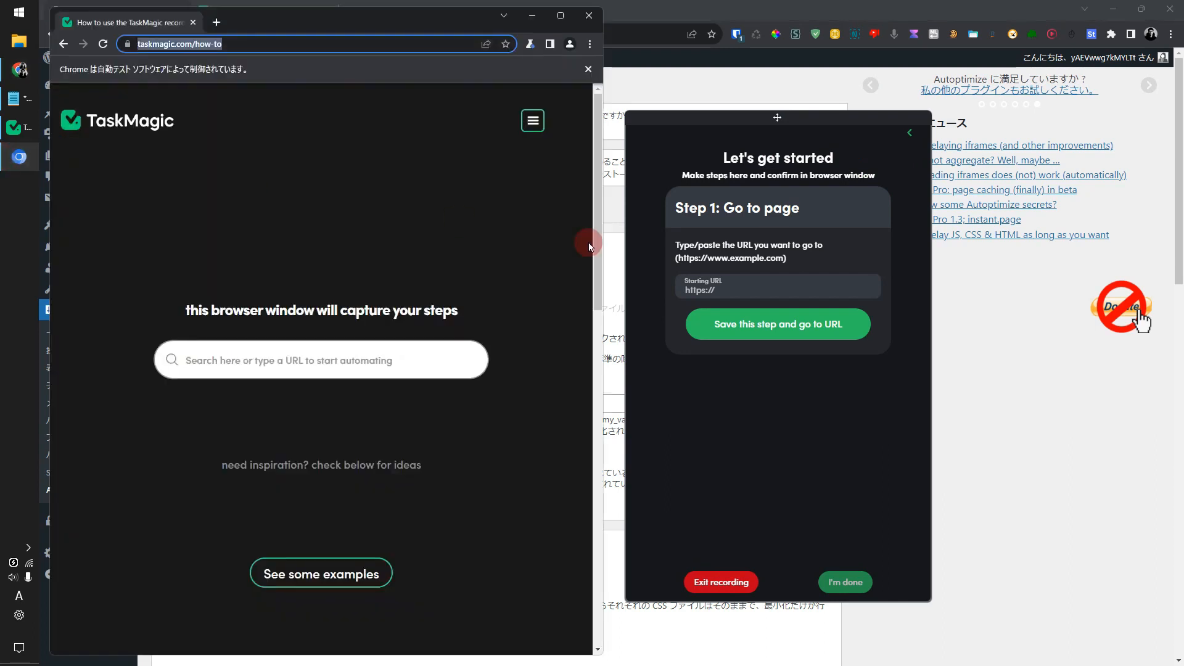
# - Set the starting URL to the copied Autoptimize settings page, save it as the Go to page step and finish the recording
pyautogui.click(719, 285)
pyautogui.hotkey('ctrl', 'a')
pyautogui.click(762, 294)
pyautogui.hotkey('ctrl', 'v')
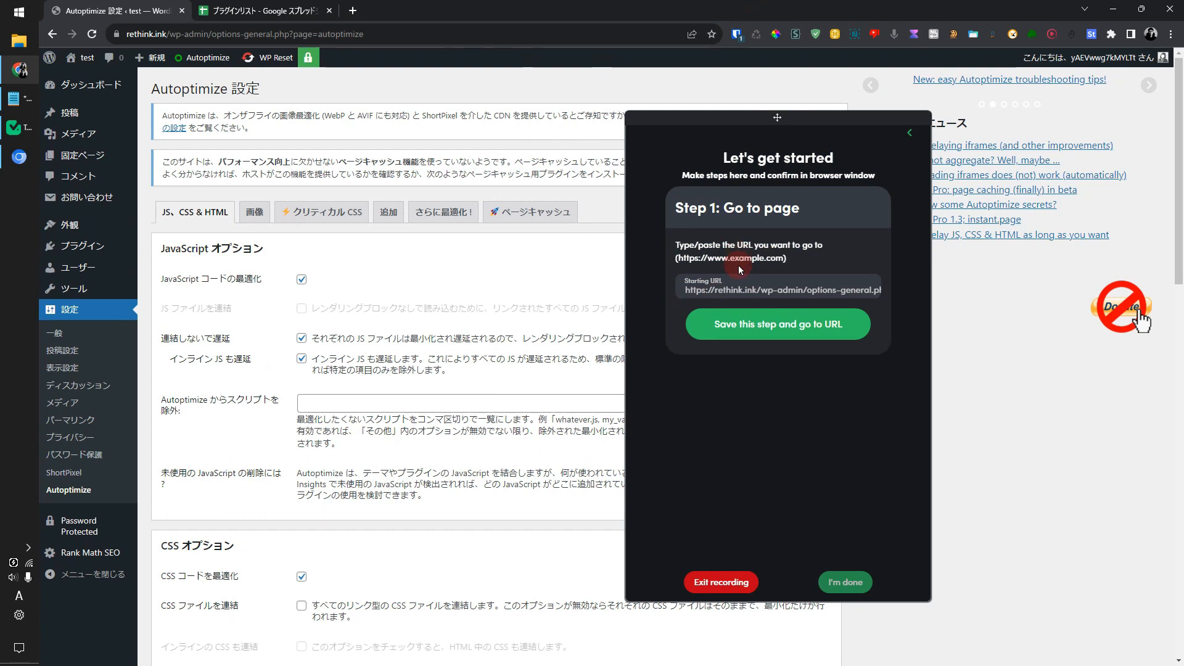
pyautogui.click(768, 324)
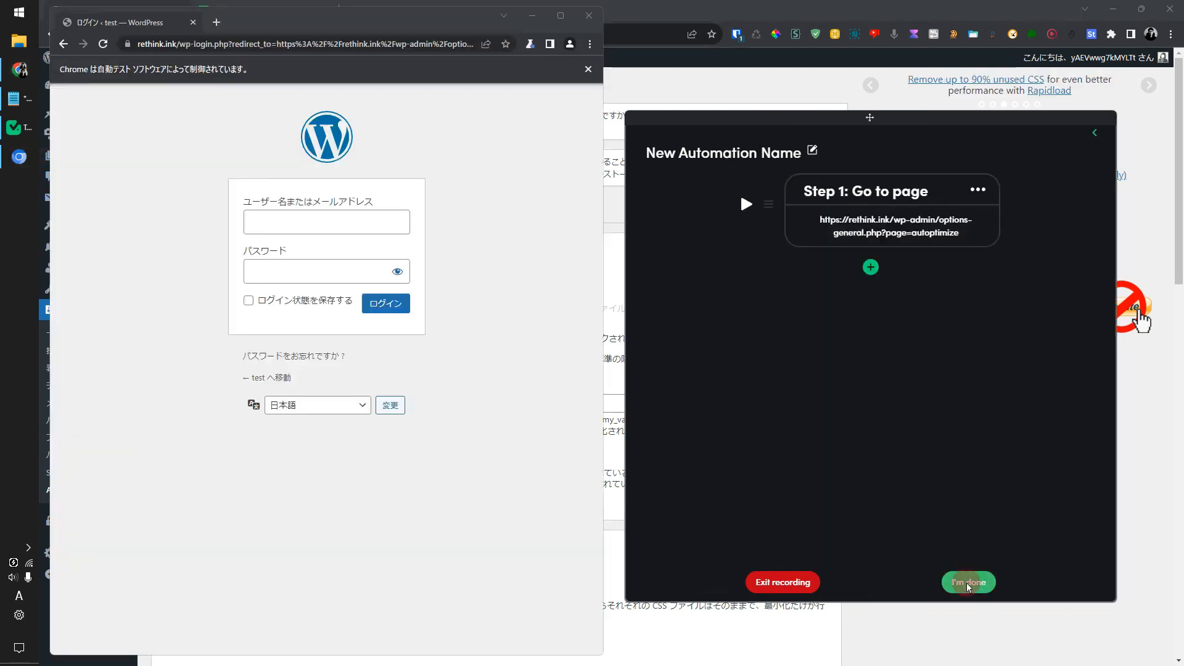
pyautogui.click(969, 584)
# - Copy the logged-in WordPress session's cookies, enable Add Cookies in the automation's advanced settings, paste them in and save
pyautogui.click(957, 48)
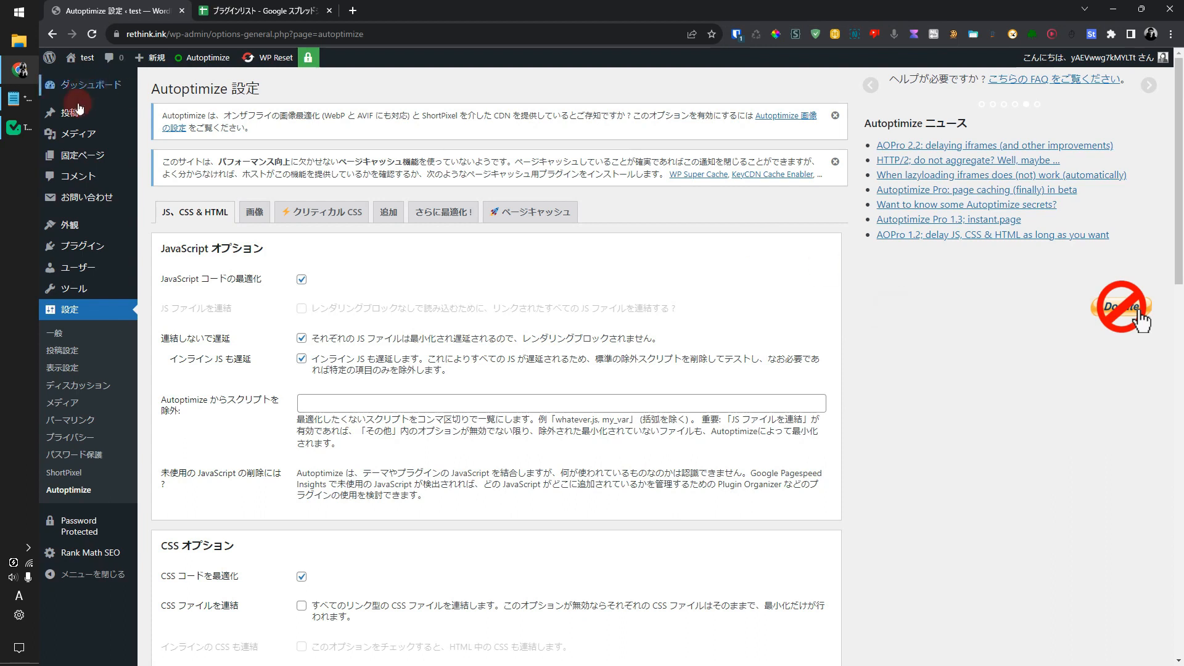
pyautogui.click(14, 128)
pyautogui.click(410, 639)
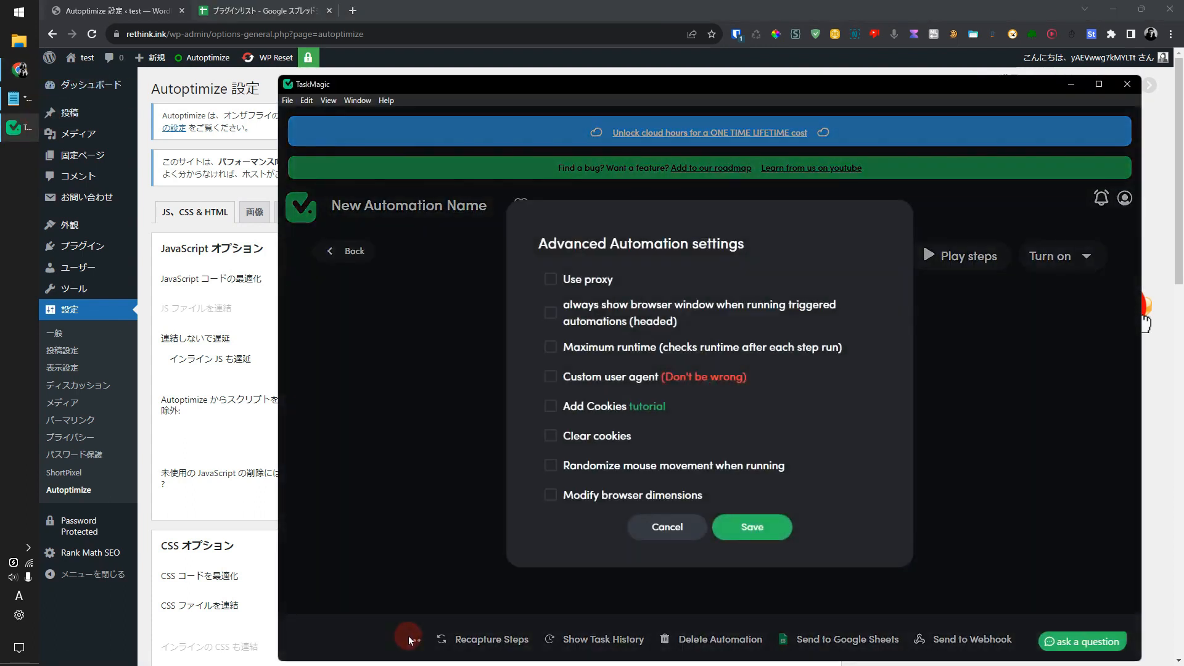
pyautogui.click(550, 406)
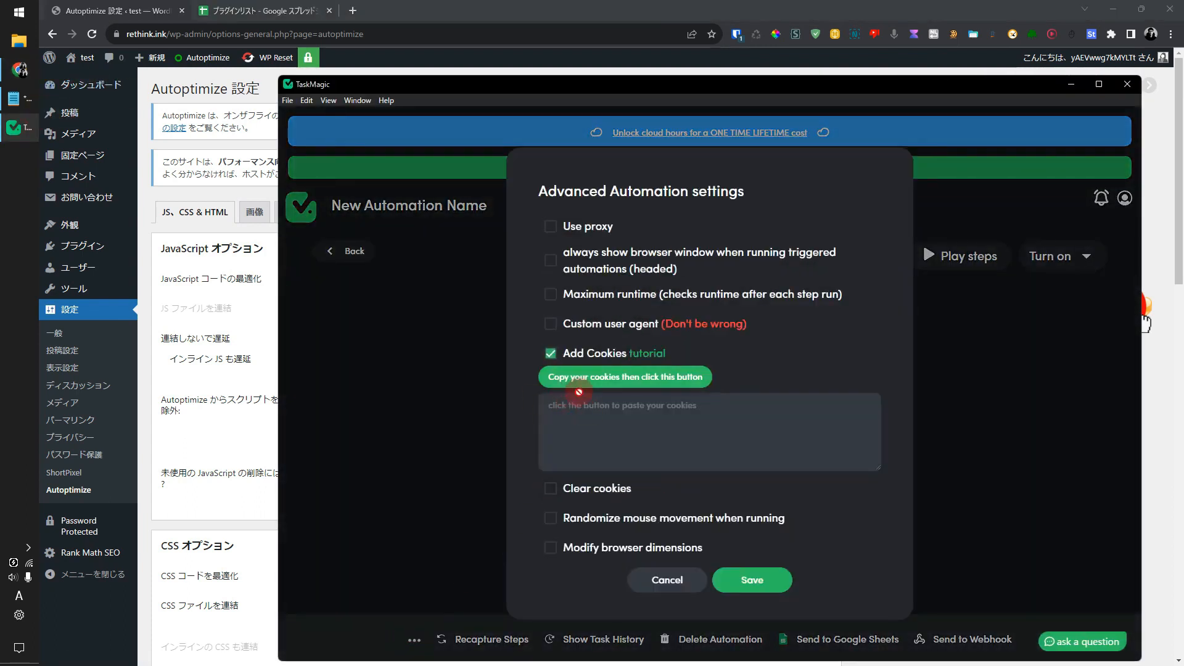
pyautogui.click(578, 393)
pyautogui.click(752, 578)
# - Reopen the recorder to add steps after the Go to page step and place the builder window beside the browser
pyautogui.click(706, 390)
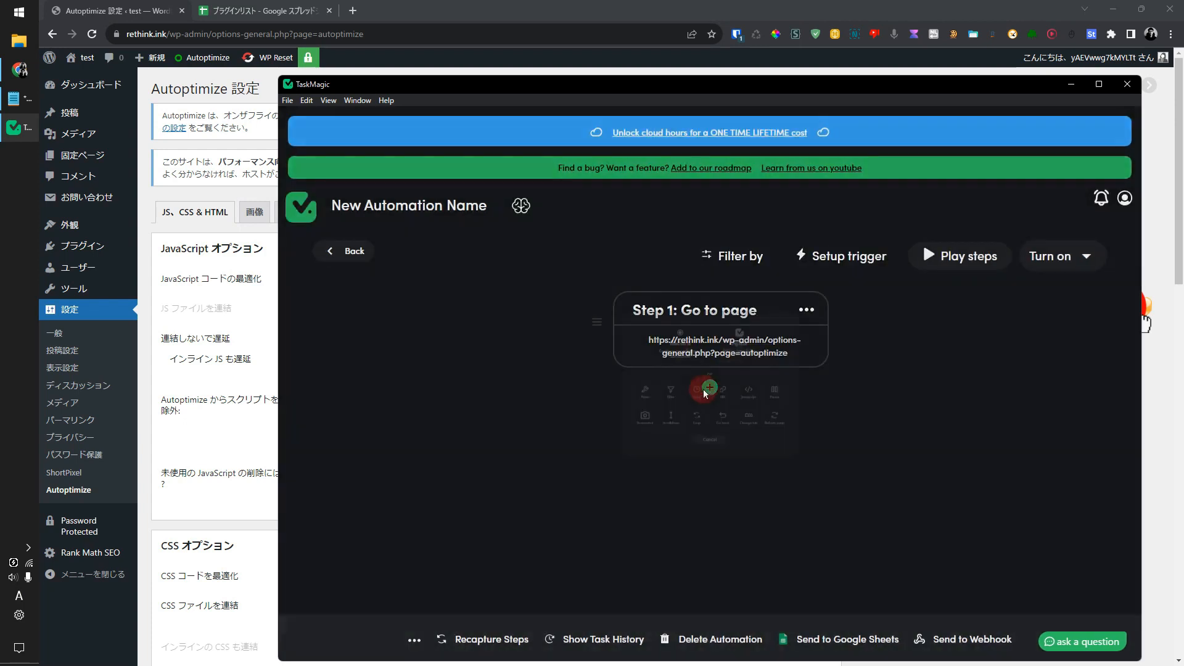
pyautogui.click(671, 318)
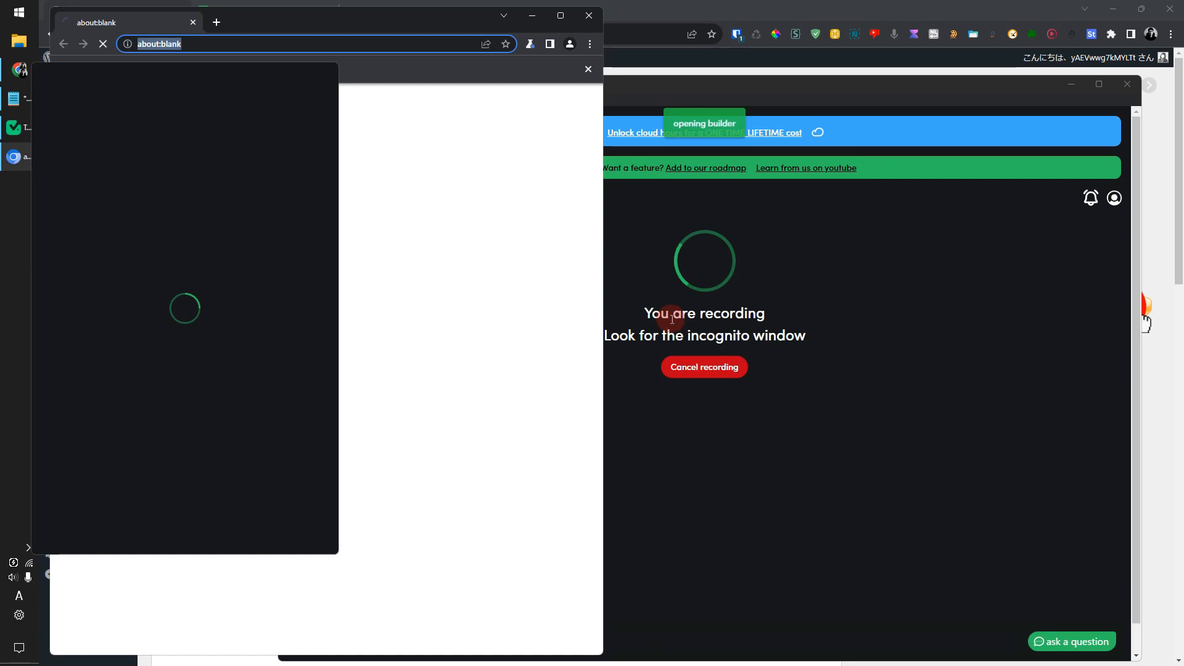
pyautogui.moveTo(286, 72); pyautogui.dragTo(866, 137)
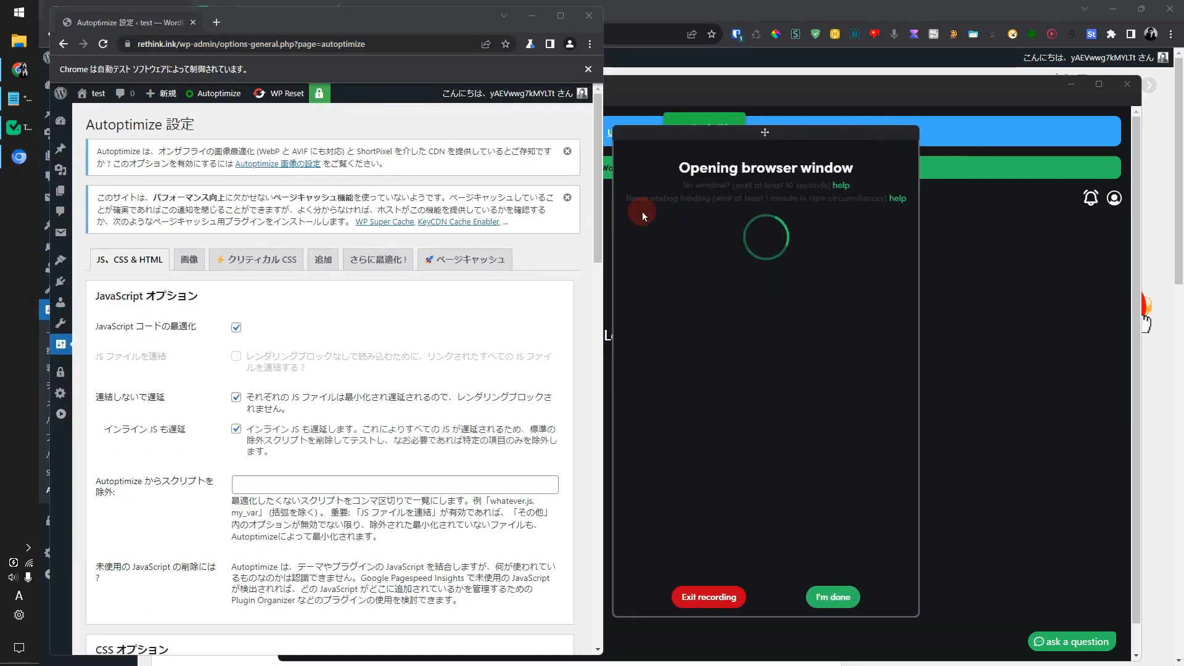
# - Record a Click step on the HTML コメントを維持 checkbox in Autoptimize's HTML options and confirm it
pyautogui.scroll(-2, 540, 273)
pyautogui.scroll(2, 539, 275)
pyautogui.scroll(-14, 525, 324)
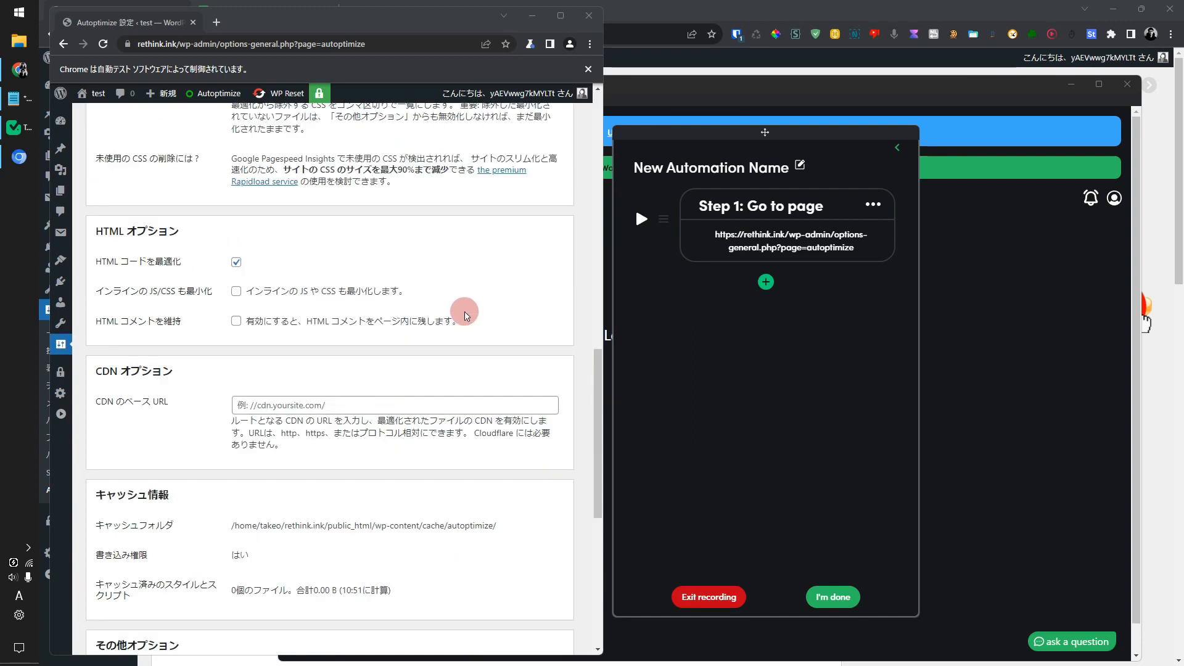
pyautogui.scroll(6, 466, 315)
pyautogui.scroll(-5, 469, 317)
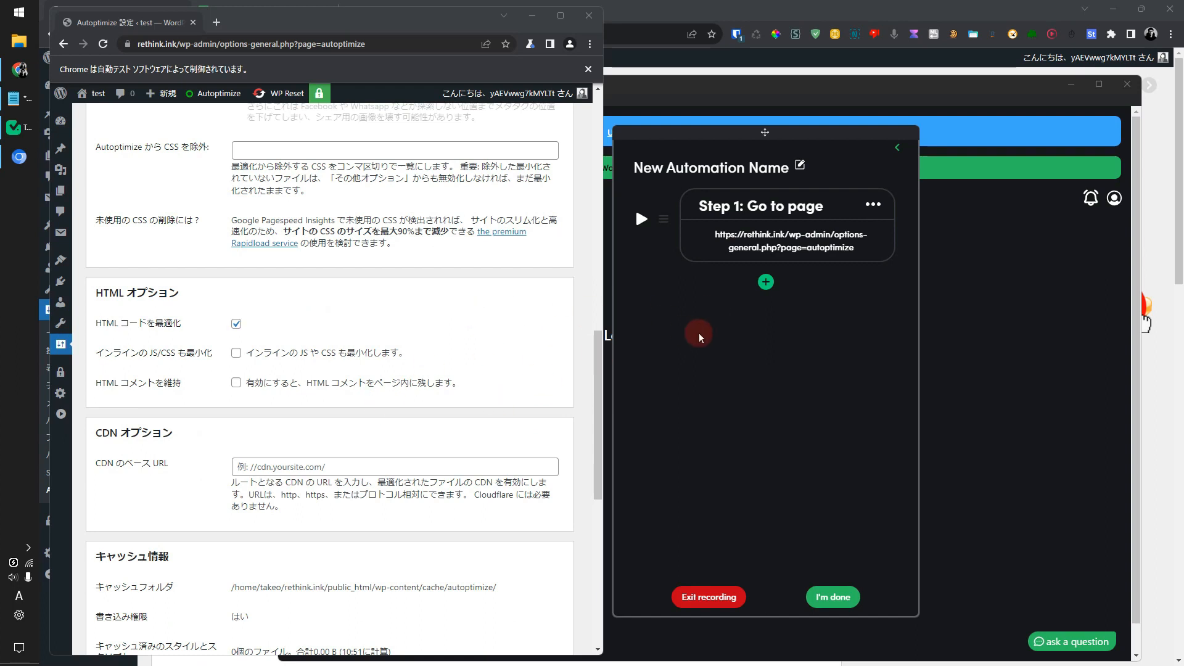
pyautogui.click(765, 284)
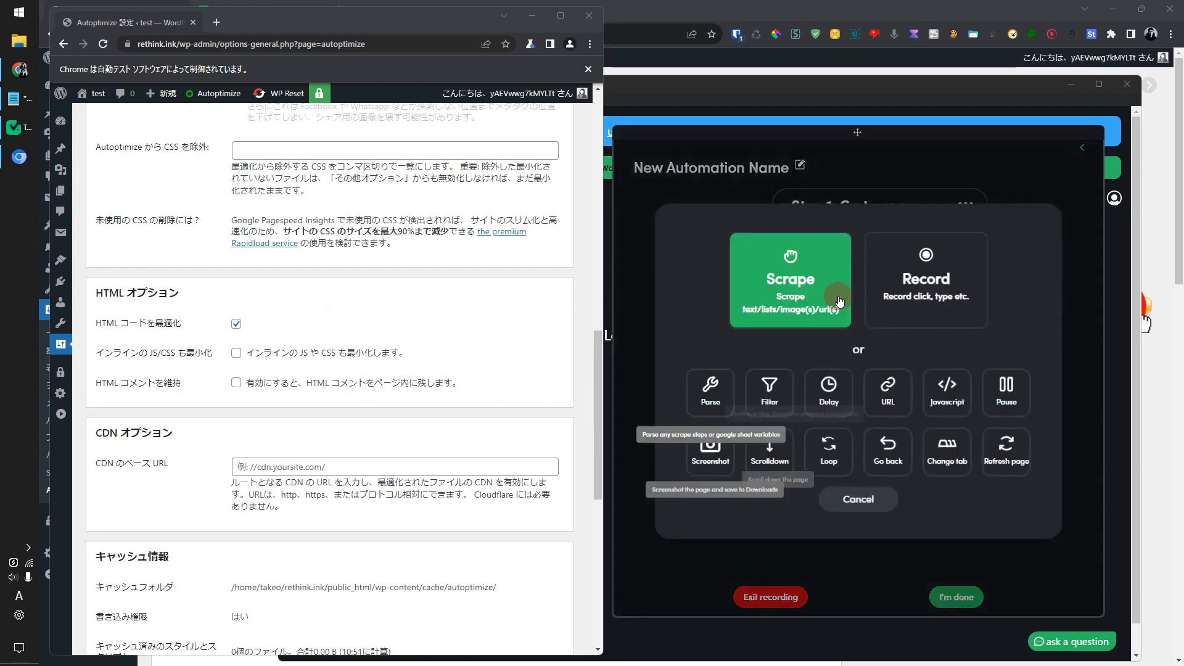
pyautogui.click(919, 282)
pyautogui.click(801, 315)
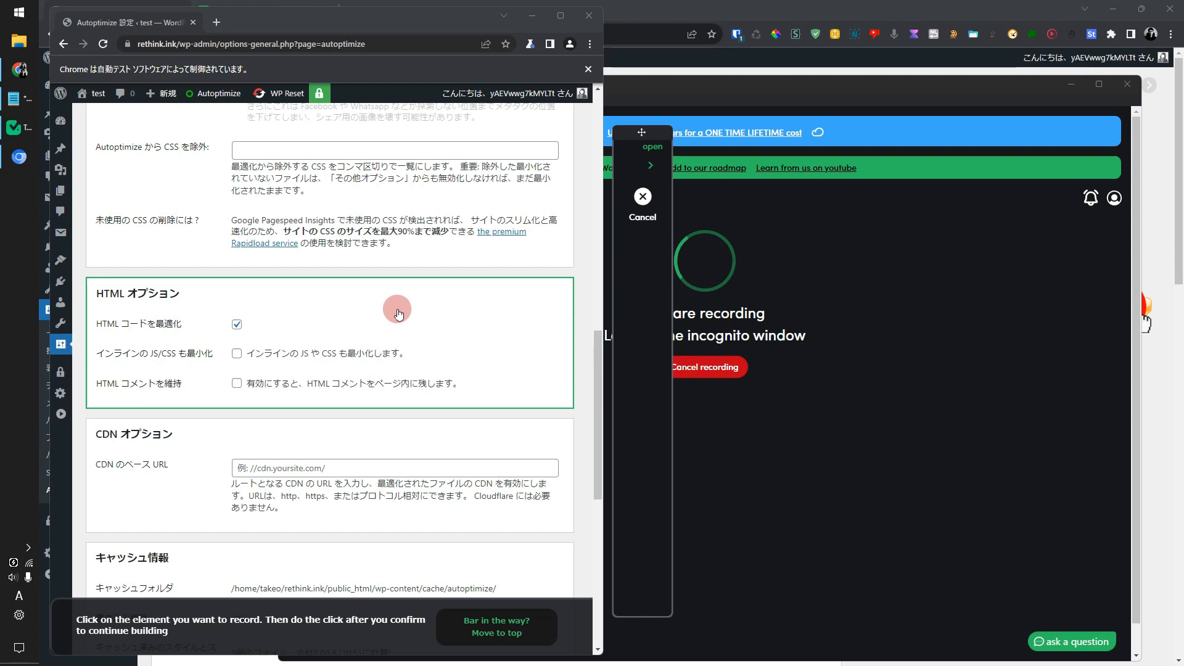
pyautogui.click(237, 386)
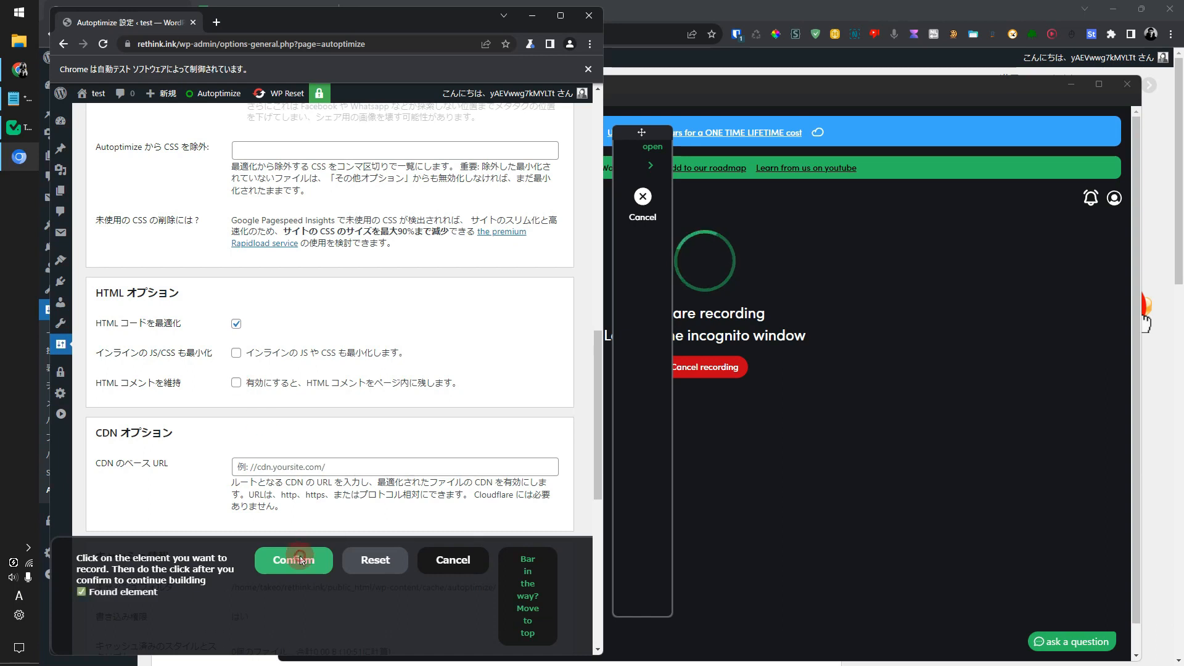
pyautogui.click(300, 558)
# - Record a Click step on Autoptimize's 画像 settings link and confirm it as the third step
pyautogui.click(858, 379)
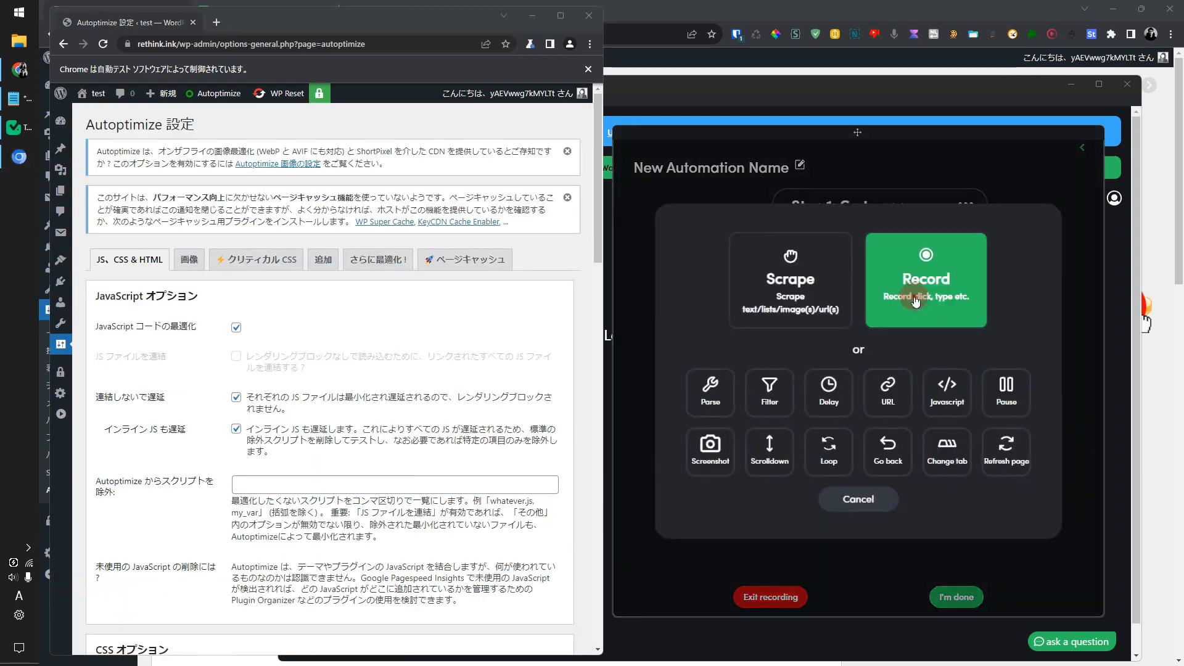
pyautogui.click(888, 305)
pyautogui.click(889, 305)
pyautogui.click(195, 264)
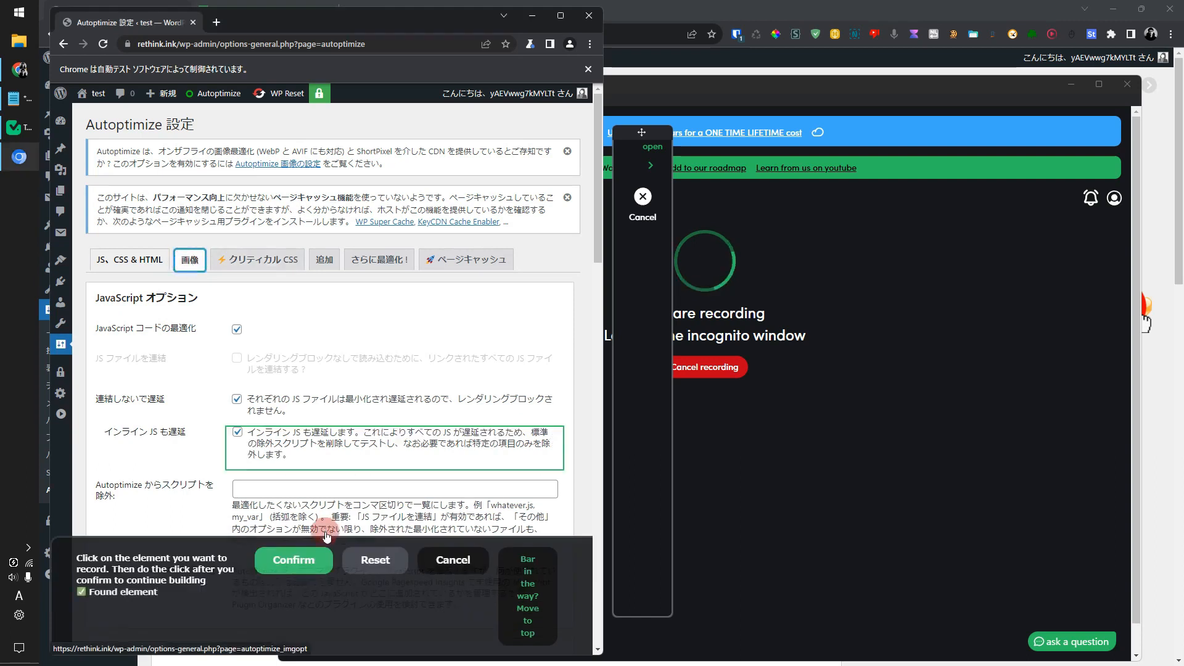
pyautogui.click(312, 560)
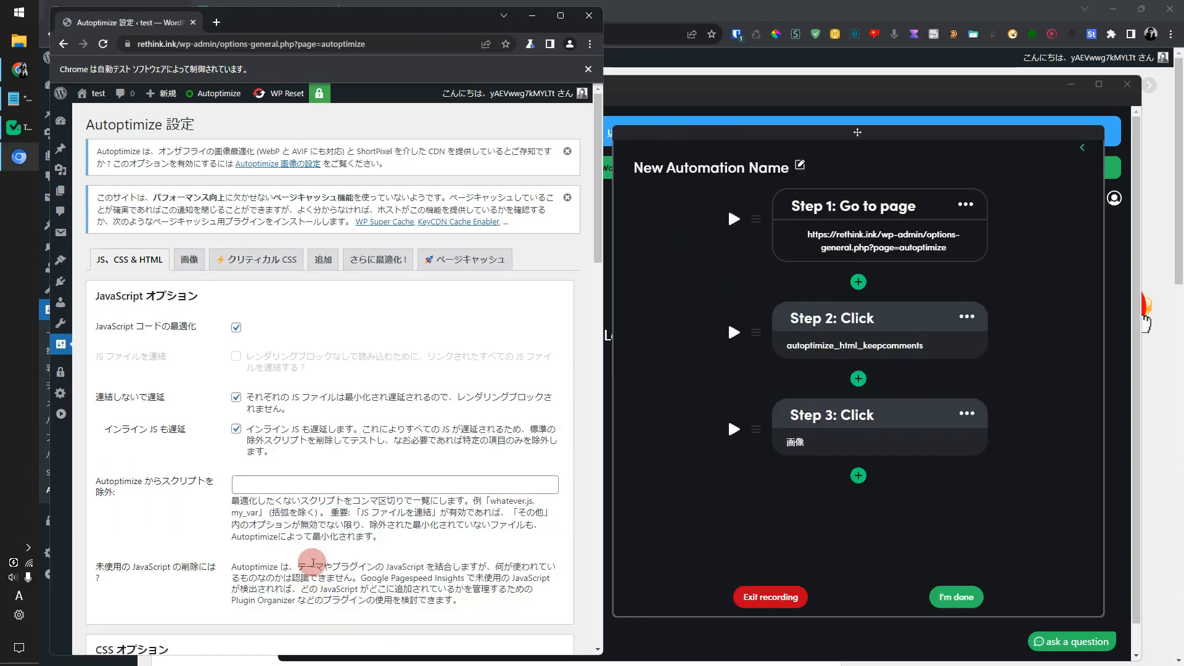
# - Record a Click step on the 画像の遅延読み込み (Lazy-load) checkbox in Autoptimize's image settings and confirm it as the fourth step
pyautogui.click(858, 475)
pyautogui.click(927, 280)
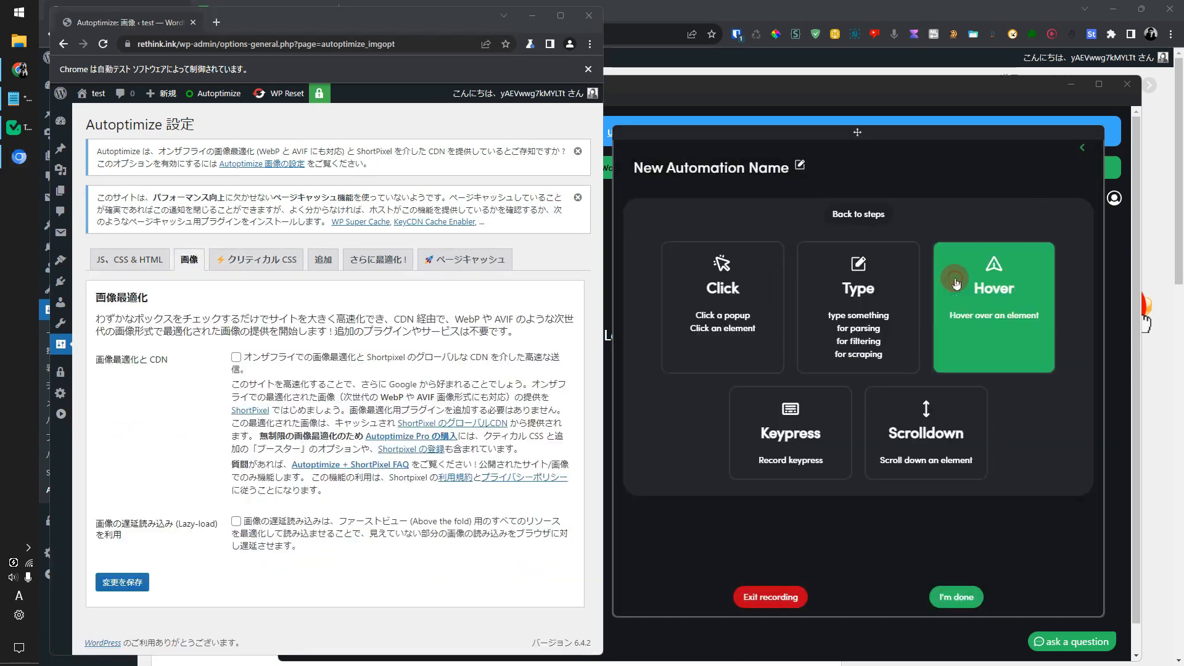
pyautogui.click(732, 302)
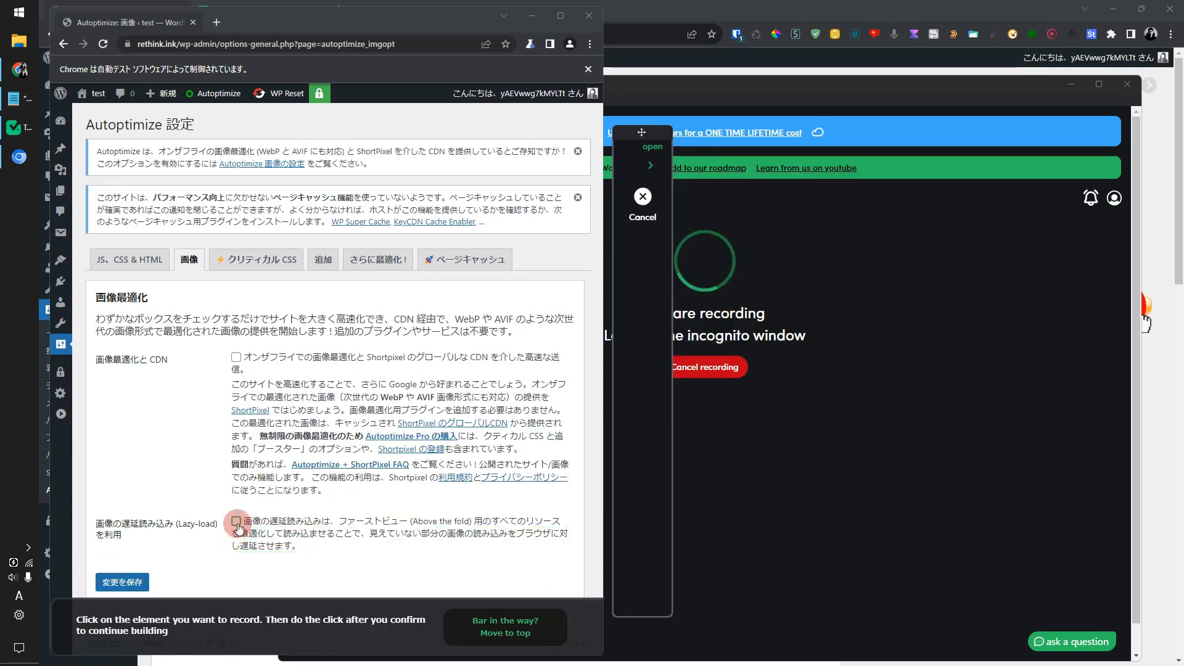
pyautogui.click(236, 523)
pyautogui.click(305, 558)
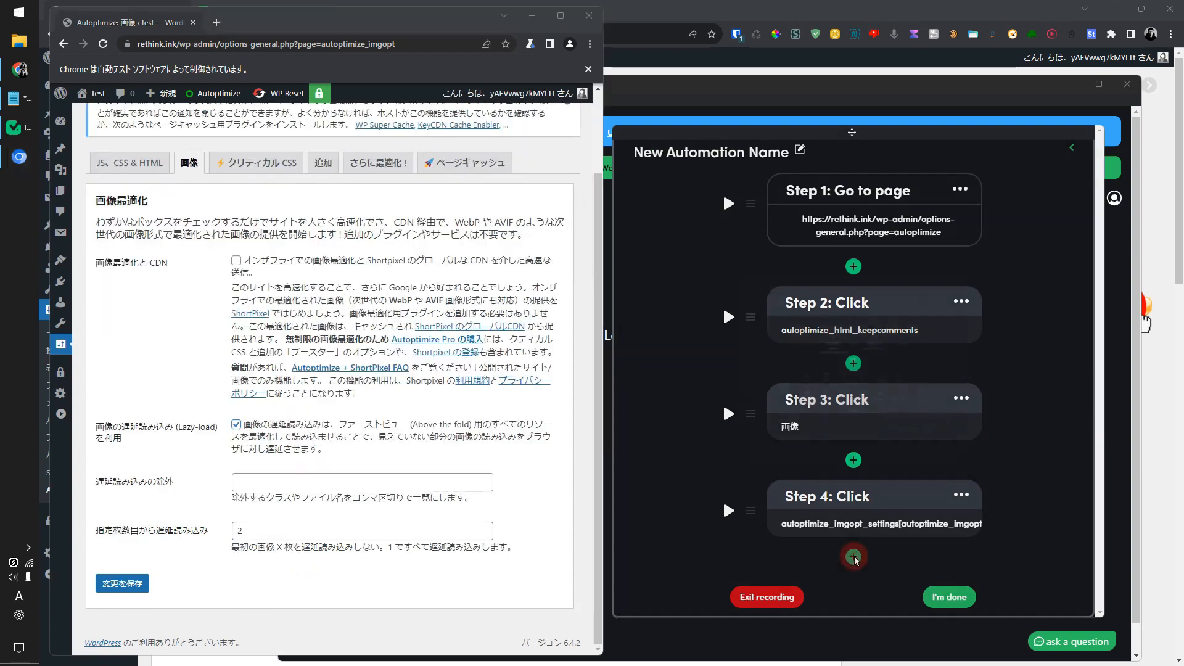
# - Record a Click step on the 変更を保存 button of Autoptimize's image settings, confirm it and review the recorded steps
pyautogui.click(853, 557)
pyautogui.click(921, 278)
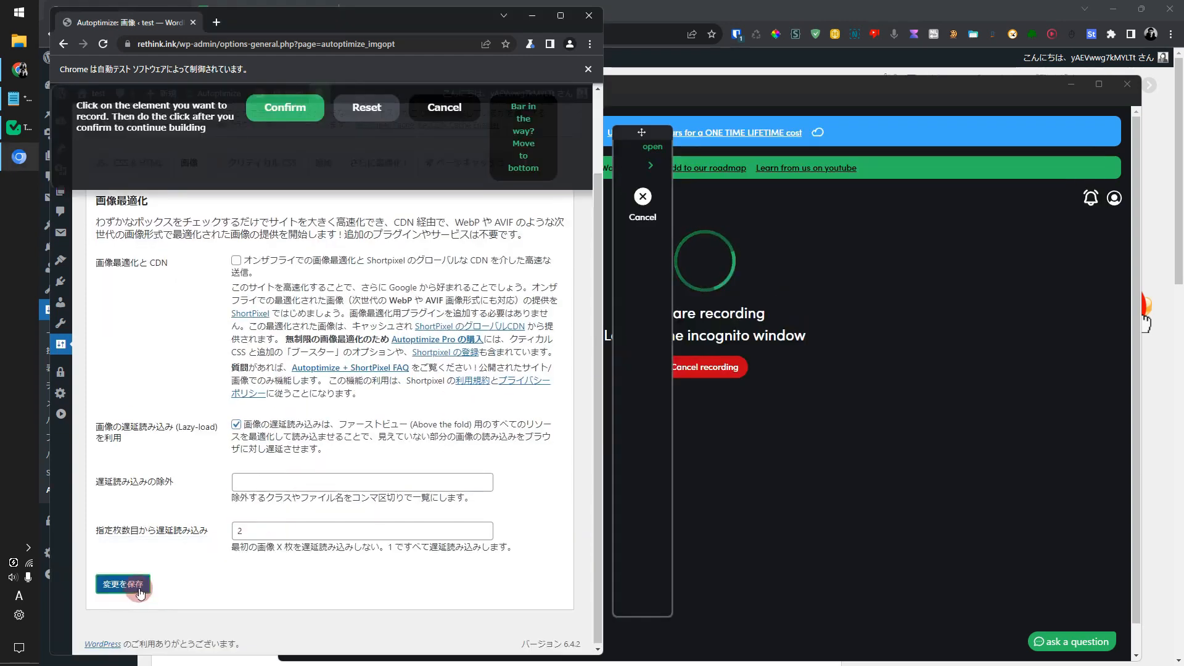
pyautogui.click(289, 109)
pyautogui.scroll(-2, 814, 379)
pyautogui.scroll(2, 863, 309)
# - Run the Autoptimize automation's steps in the browser and dismiss its entry from Traffic Control once it finishes
pyautogui.click(929, 264)
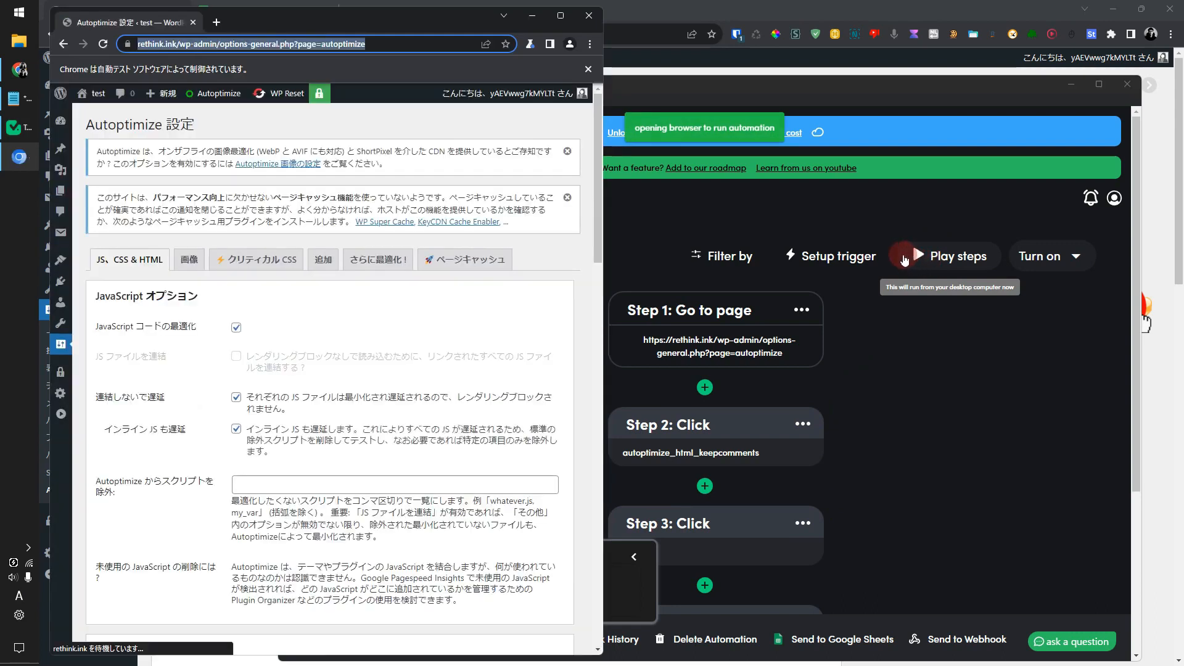
pyautogui.scroll(-12, 542, 247)
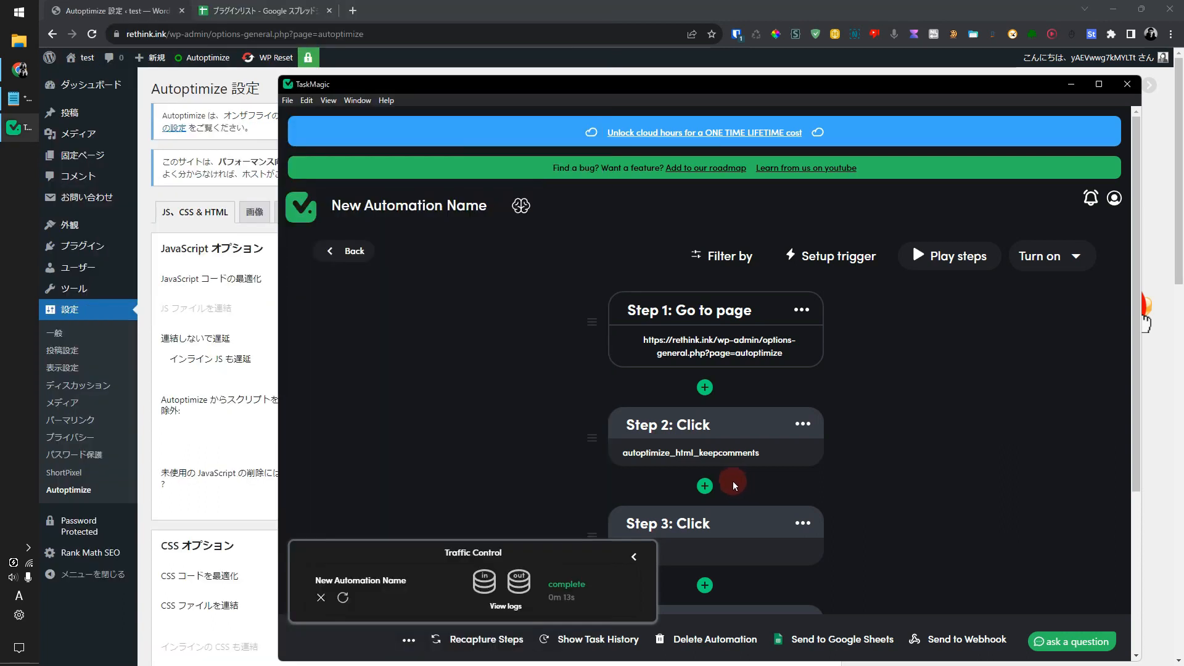
pyautogui.click(321, 597)
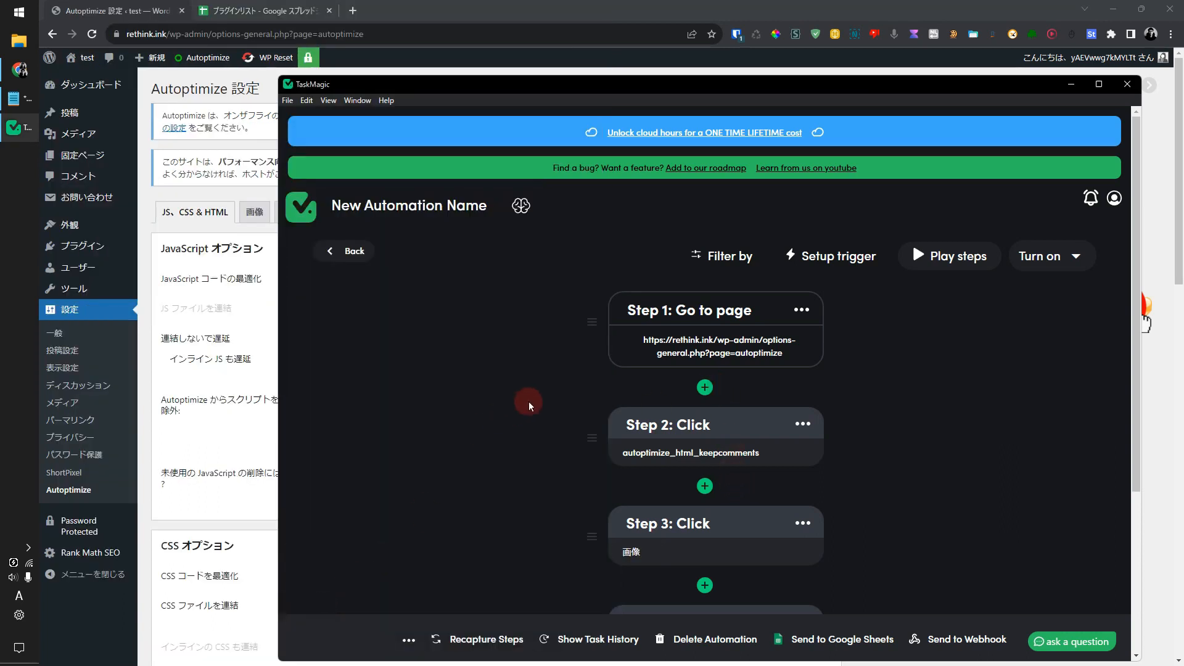
# - Review the steps of the Autoptimize settings automation and the looping plugin-install automation, and return to the automations list
pyautogui.scroll(-4, 578, 345)
pyautogui.scroll(4, 610, 516)
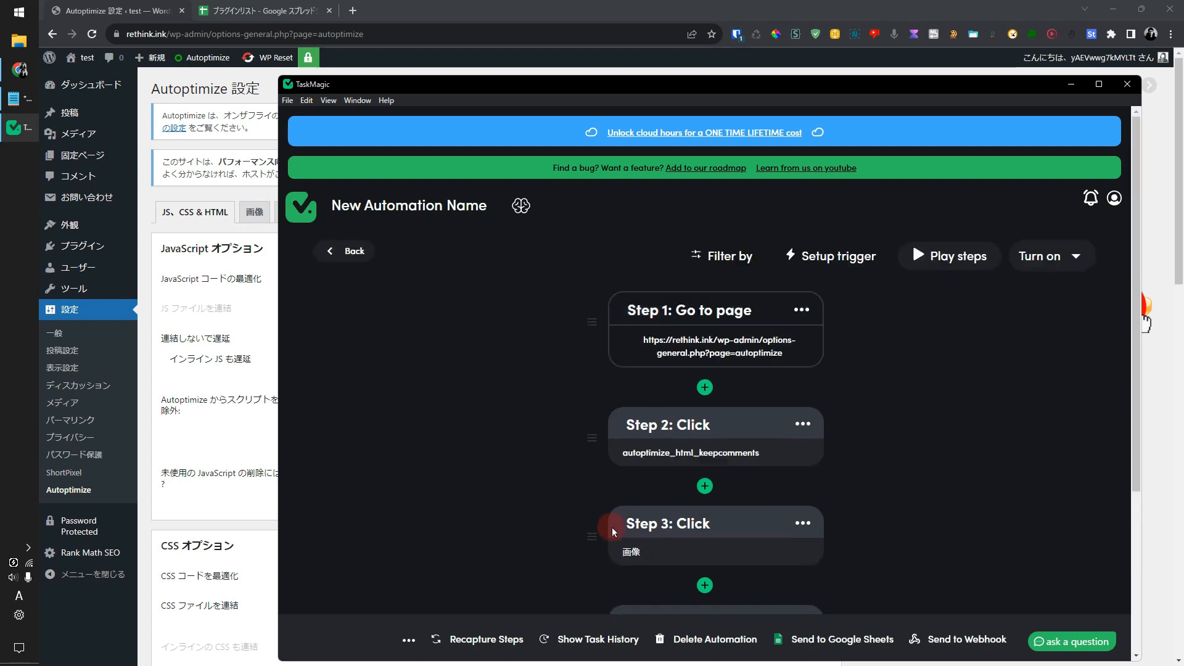
pyautogui.click(346, 251)
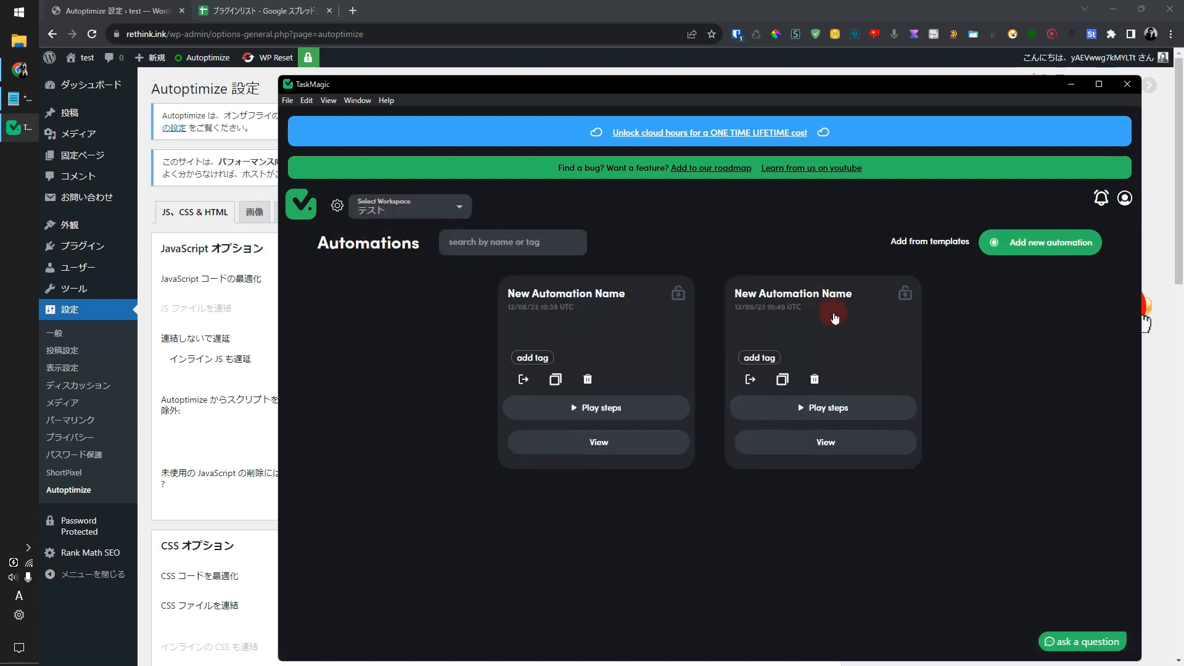
pyautogui.click(611, 335)
pyautogui.scroll(-6, 616, 314)
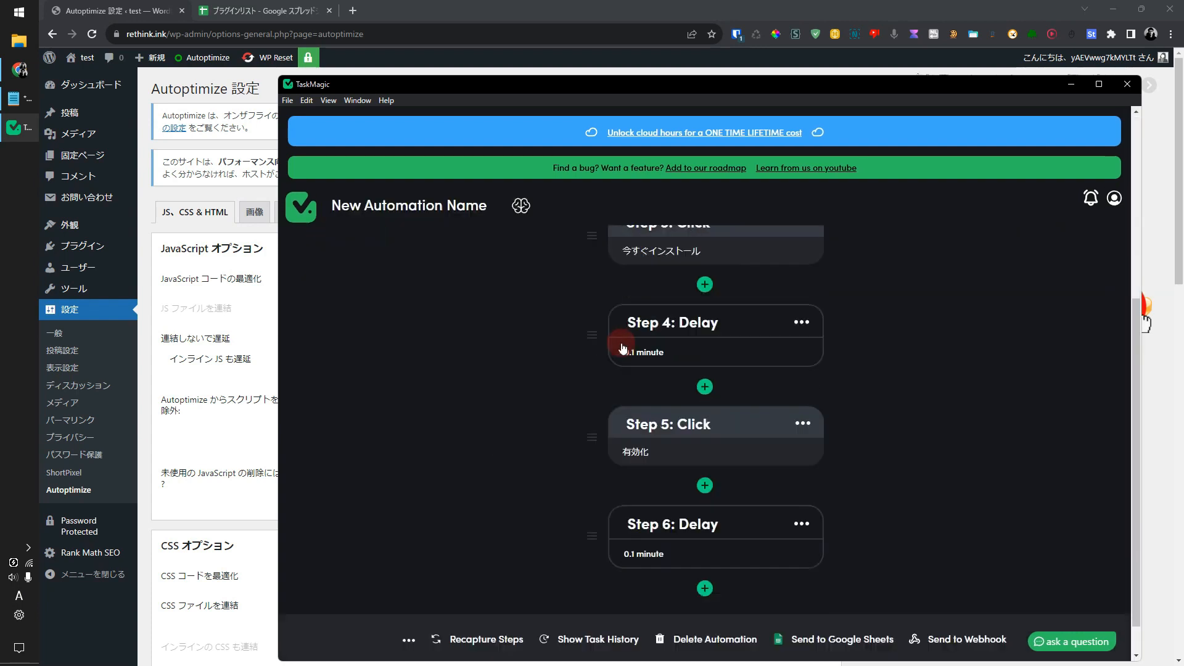
pyautogui.scroll(6, 613, 451)
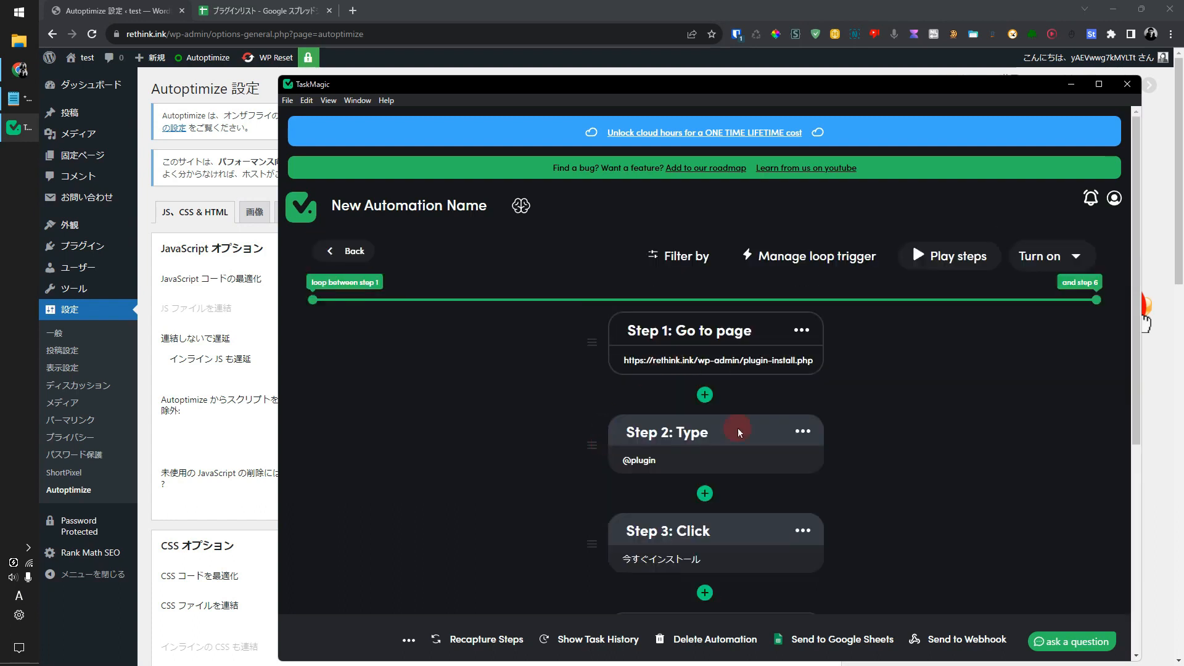
pyautogui.click(329, 251)
pyautogui.click(820, 331)
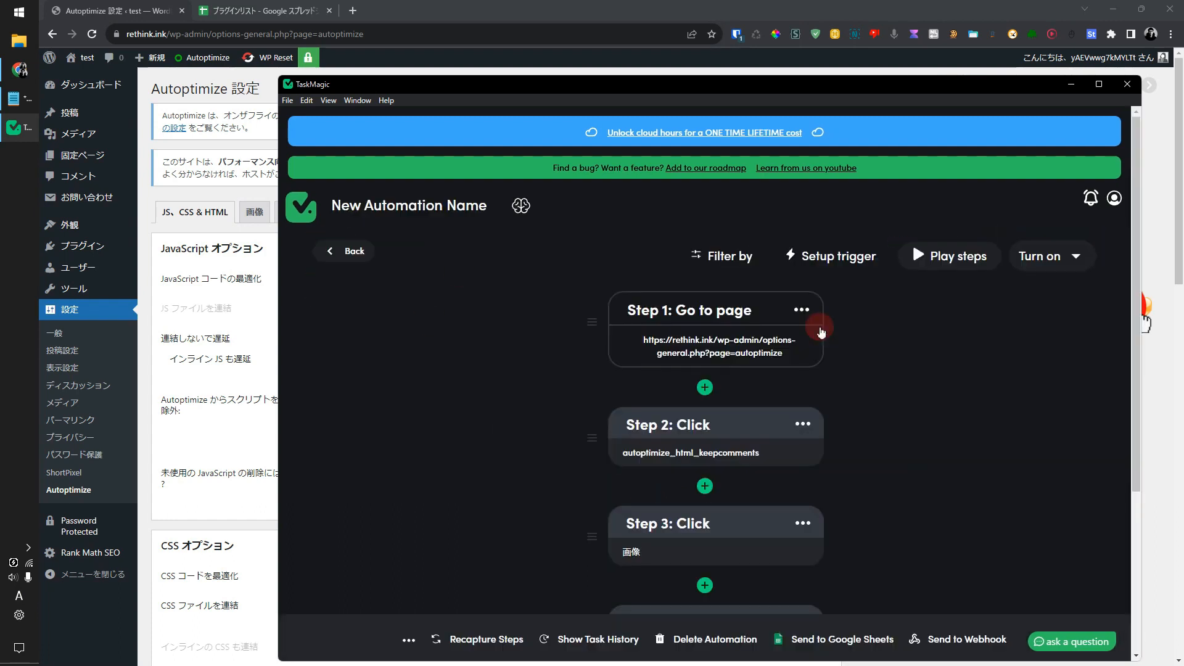
pyautogui.scroll(-4, 823, 358)
pyautogui.scroll(4, 826, 376)
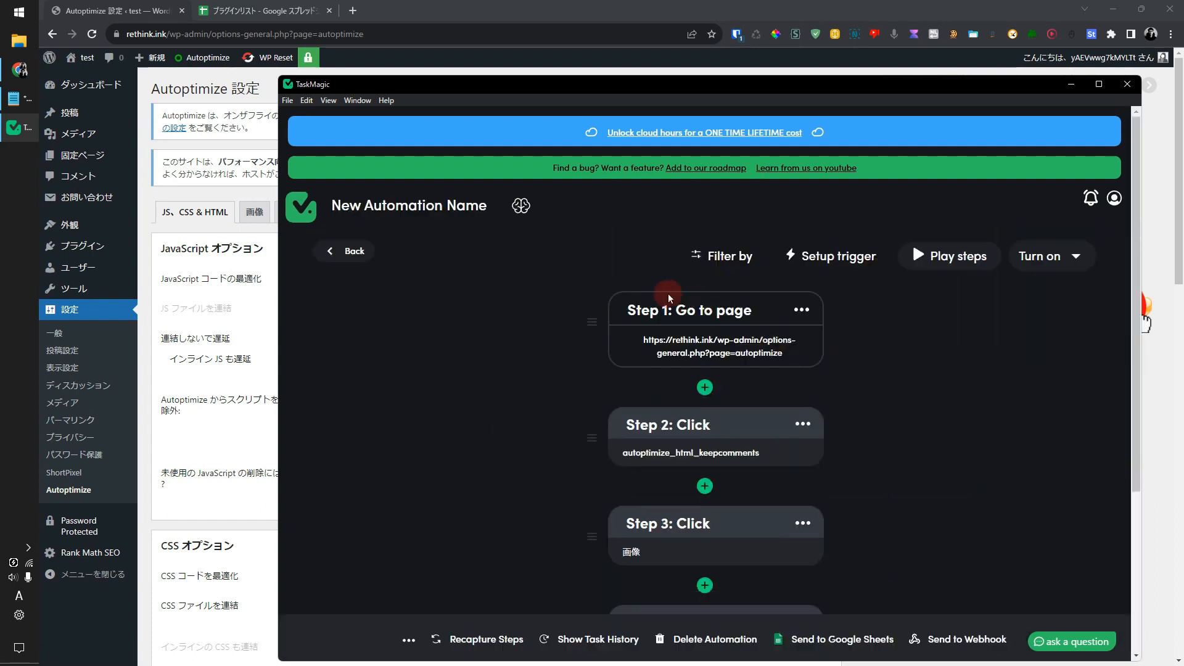
pyautogui.click(351, 251)
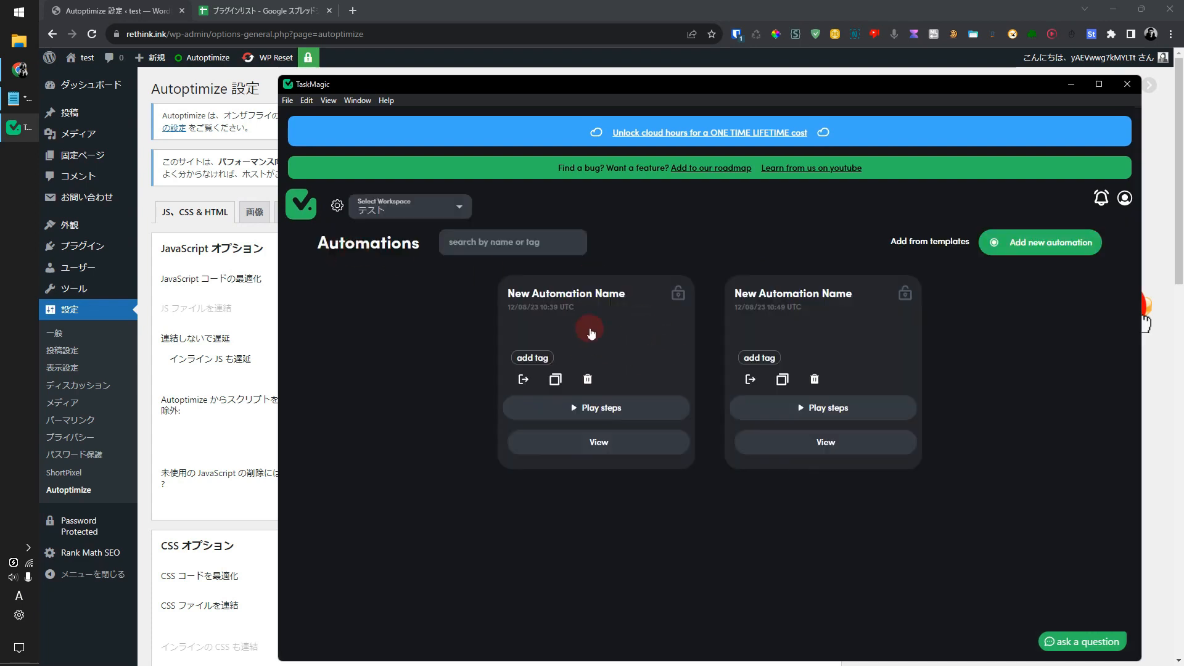
# - Reopen the looping plugin-install automation and examine where a step can be added after its final Delay
pyautogui.click(659, 326)
pyautogui.scroll(-5, 605, 371)
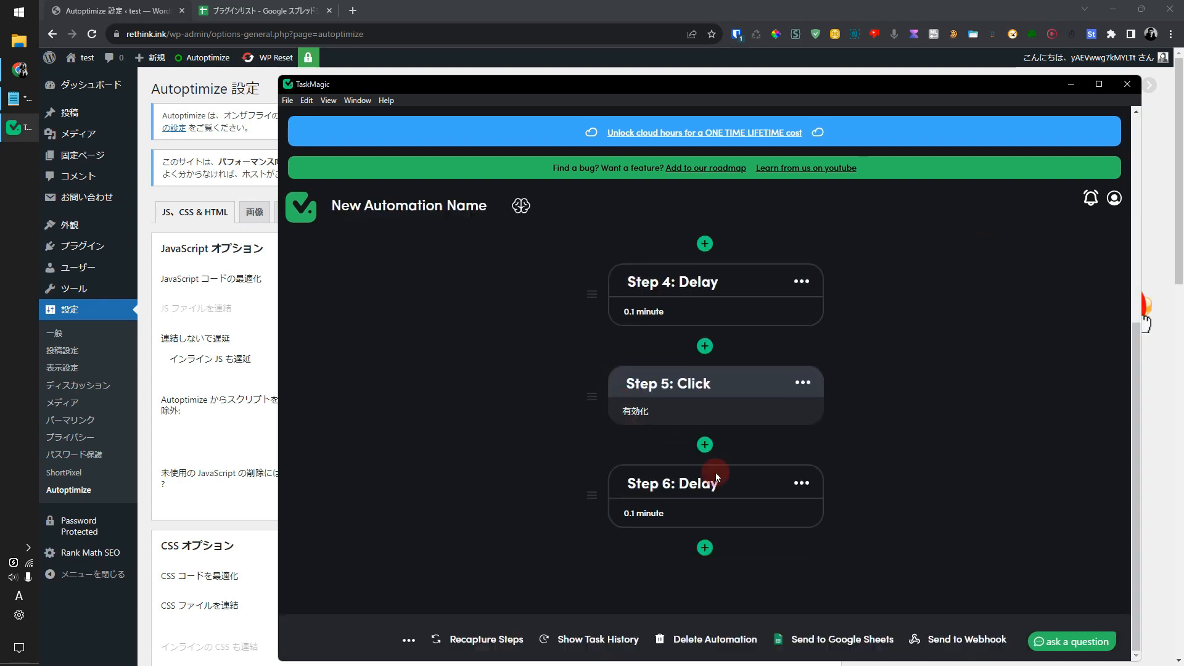
pyautogui.click(704, 549)
pyautogui.click(736, 521)
pyautogui.scroll(5, 727, 534)
pyautogui.click(364, 257)
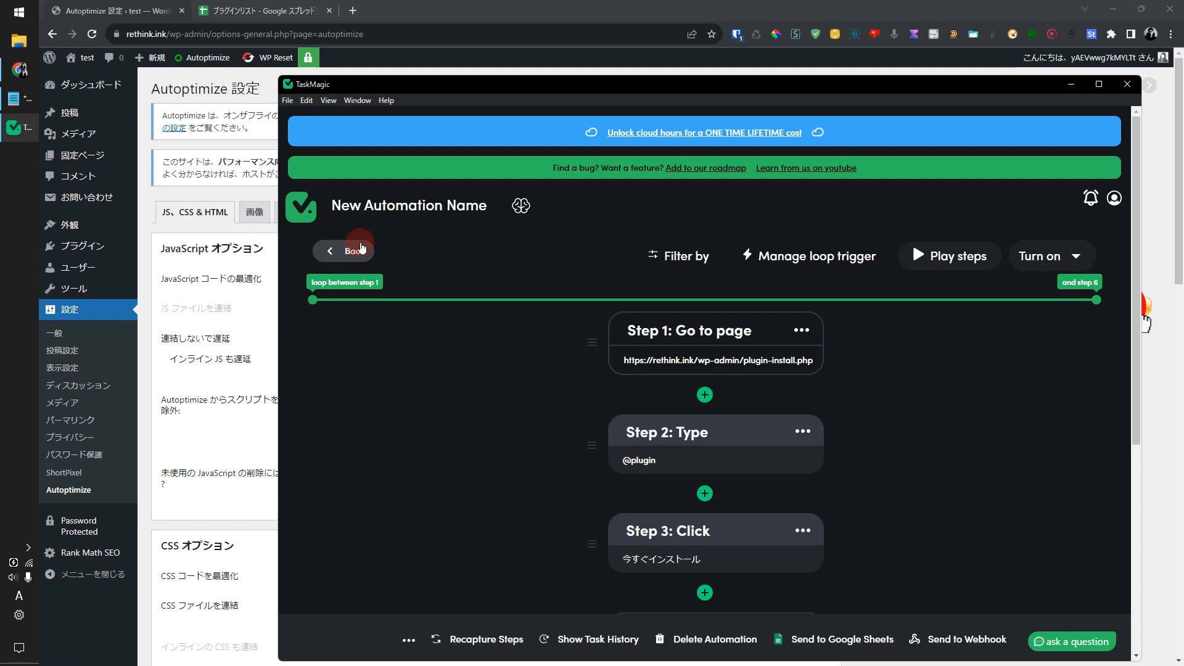
# - Turn 連結しないで遅延 off and on again in Autoptimize's JavaScript options, and return to TaskMagic
pyautogui.click(239, 328)
pyautogui.click(301, 358)
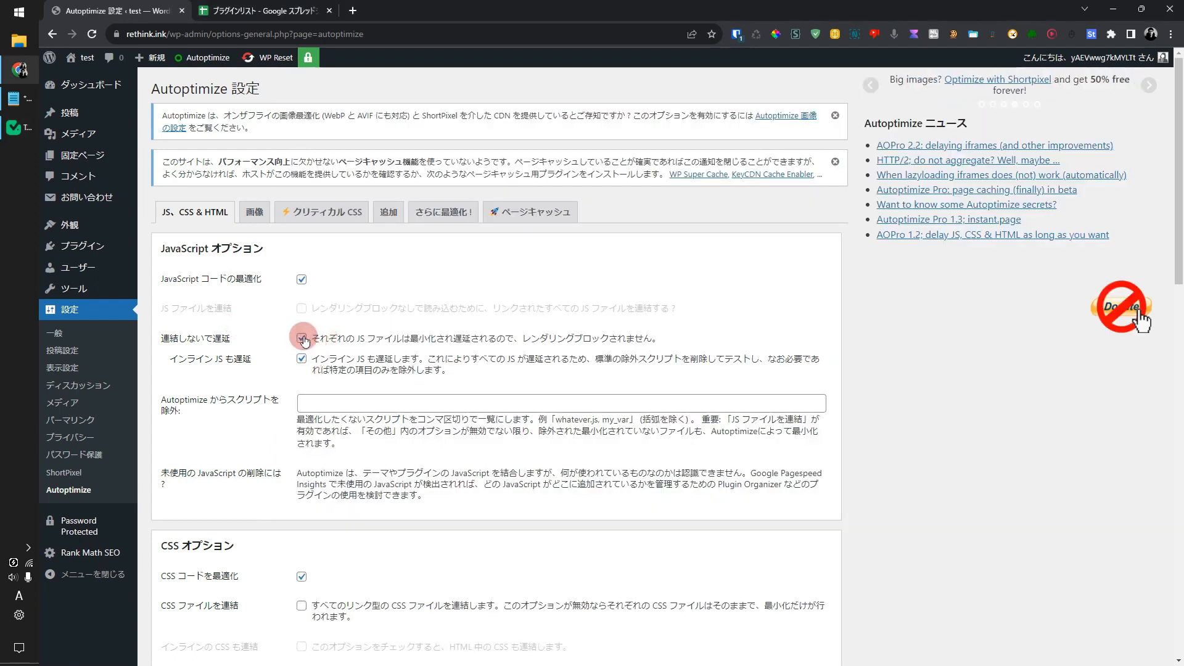
pyautogui.click(301, 338)
pyautogui.click(302, 338)
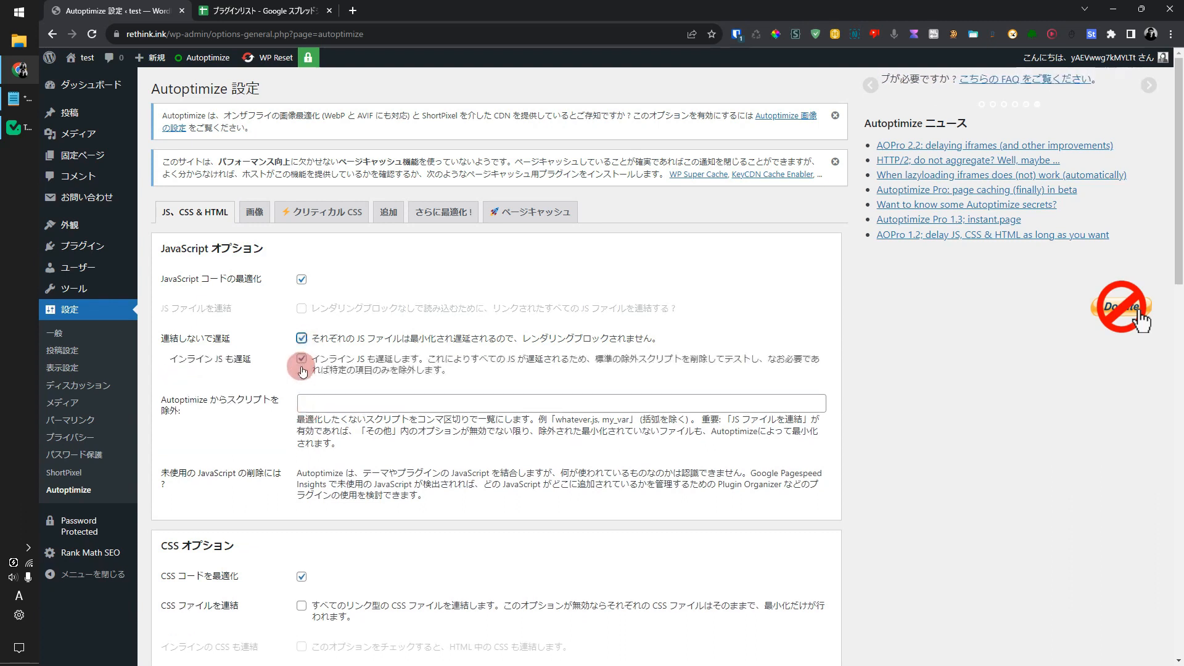
pyautogui.hotkey('alt', 'Tab')
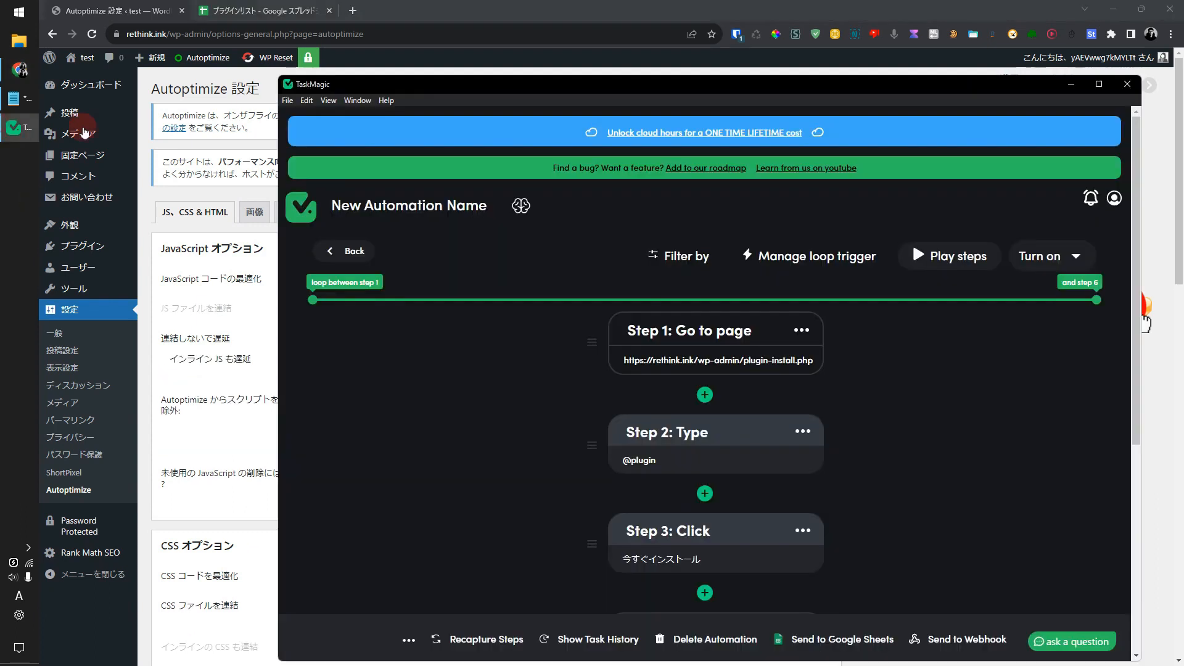
pyautogui.click(680, 363)
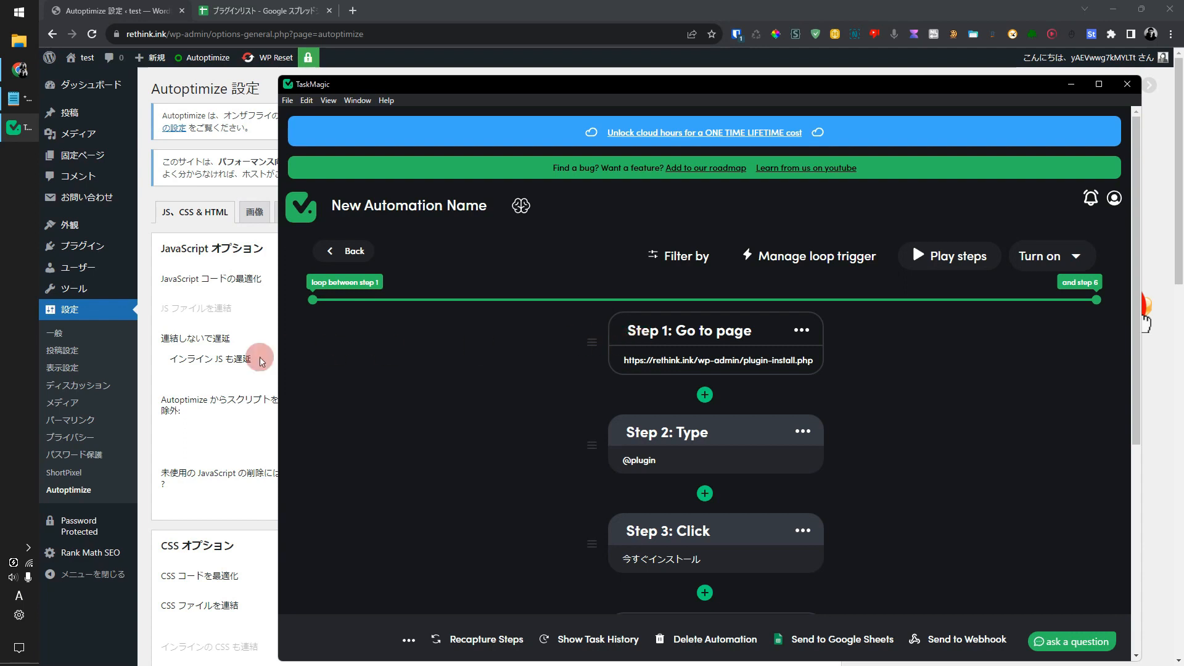
# - Open WordPress's permalink settings and change the structure to a custom one with the value /%postname%/
pyautogui.click(123, 421)
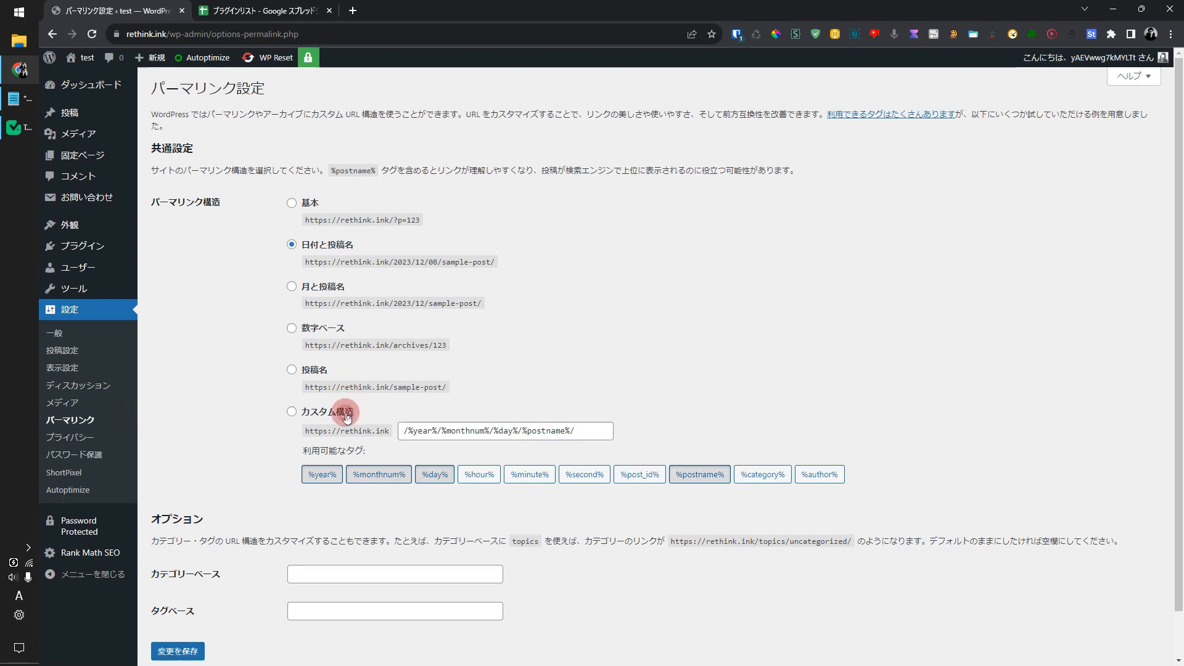
pyautogui.tripleClick(445, 426)
pyautogui.press('BackSpace')
pyautogui.click(700, 474)
pyautogui.moveTo(489, 430); pyautogui.dragTo(418, 425)
pyautogui.click(666, 423)
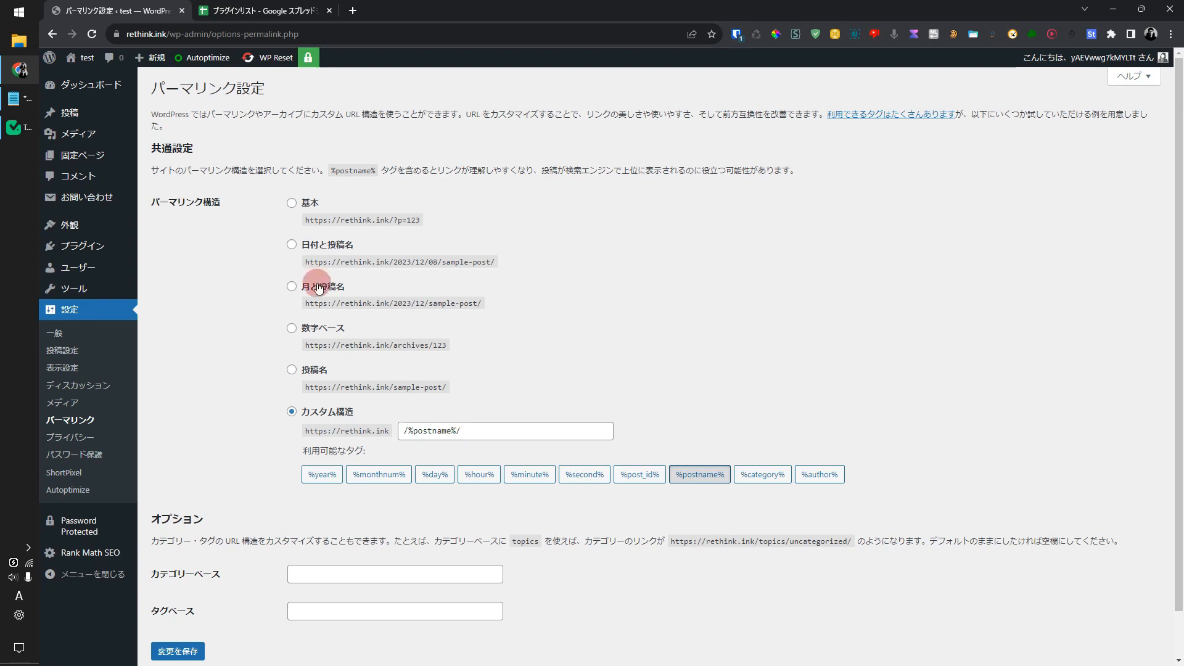
# - Highlight the permalink settings page's address and the custom structure value to inspect what an automation would need
pyautogui.click(171, 33)
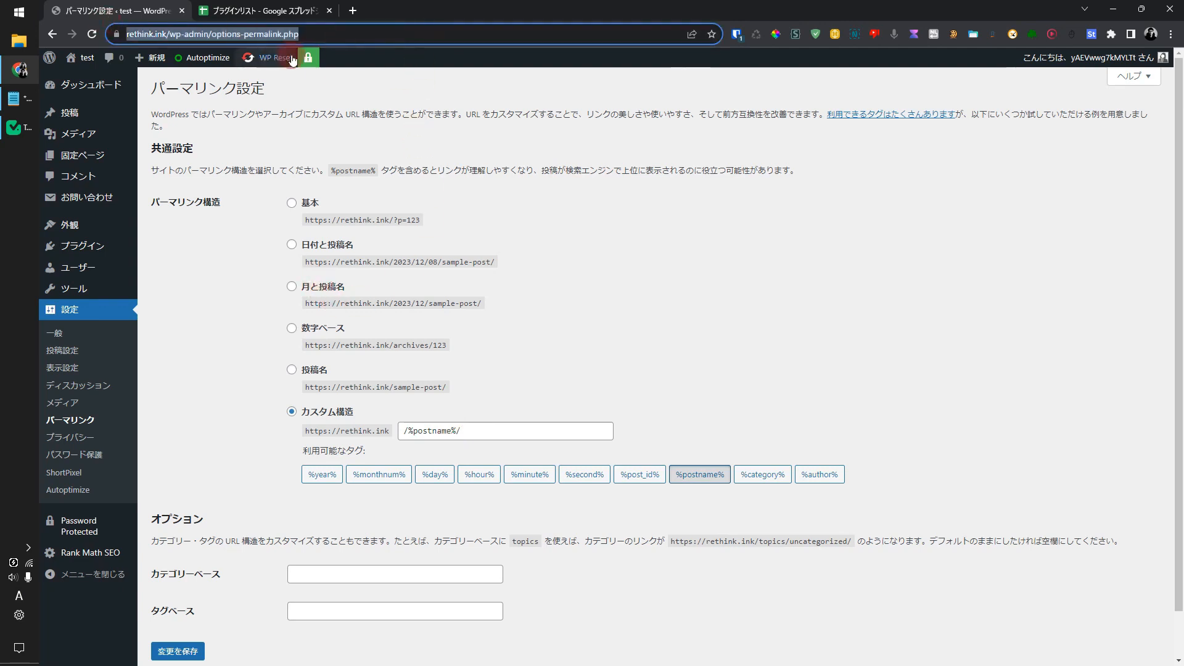
pyautogui.click(302, 428)
pyautogui.moveTo(484, 434); pyautogui.dragTo(390, 438)
pyautogui.click(457, 432)
pyautogui.moveTo(402, 432); pyautogui.dragTo(491, 430)
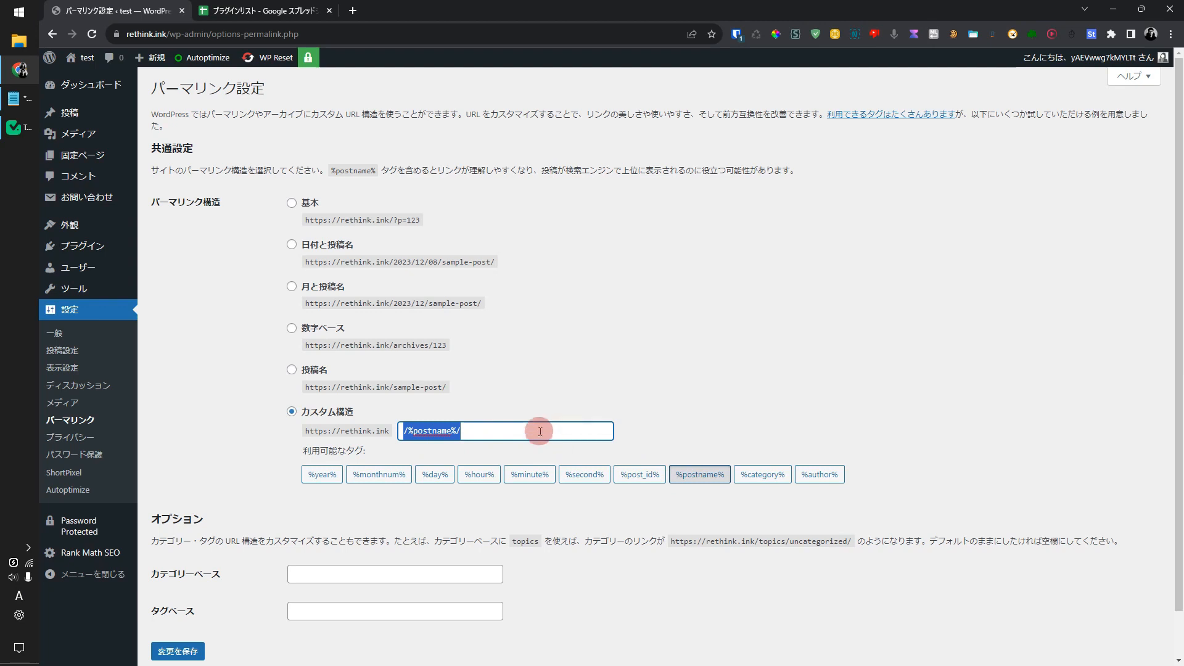
# - Switch between the permalink settings and TaskMagic, ending on the looping plugin-install automation
pyautogui.click(14, 128)
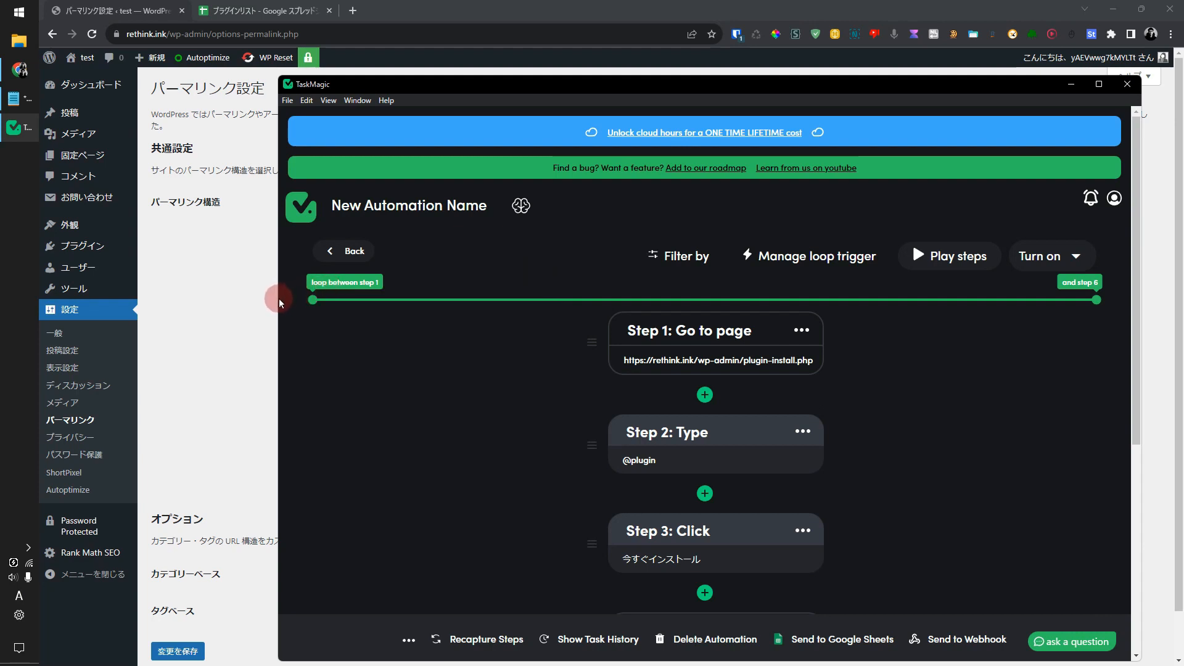
pyautogui.click(252, 311)
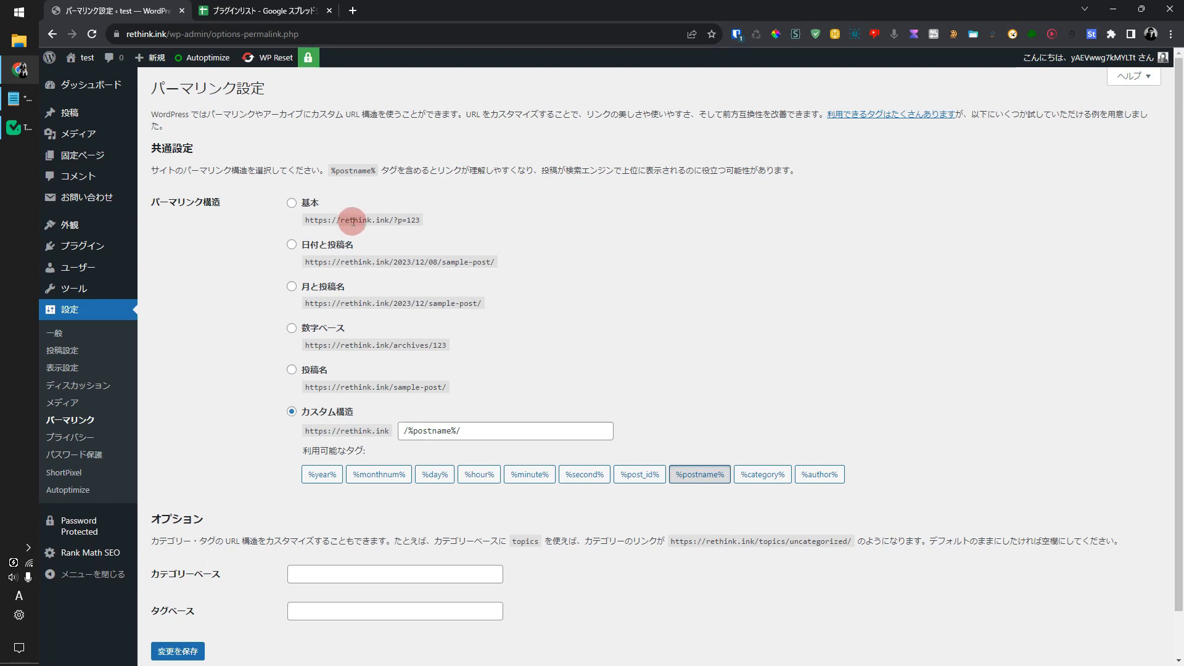
pyautogui.click(30, 132)
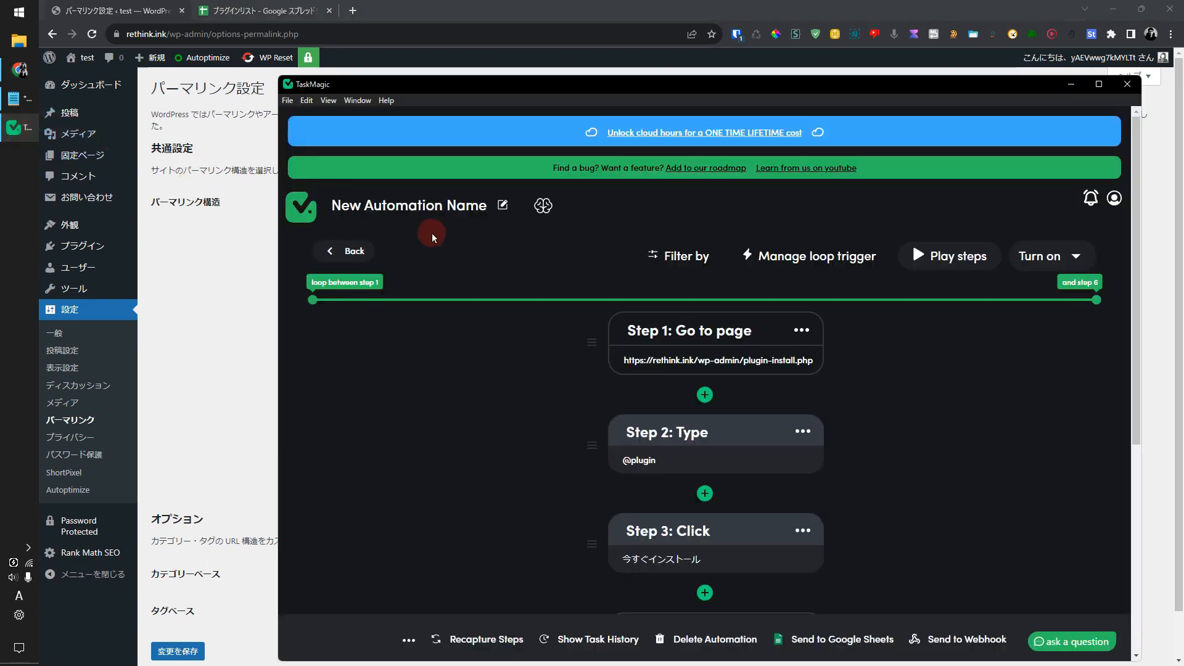